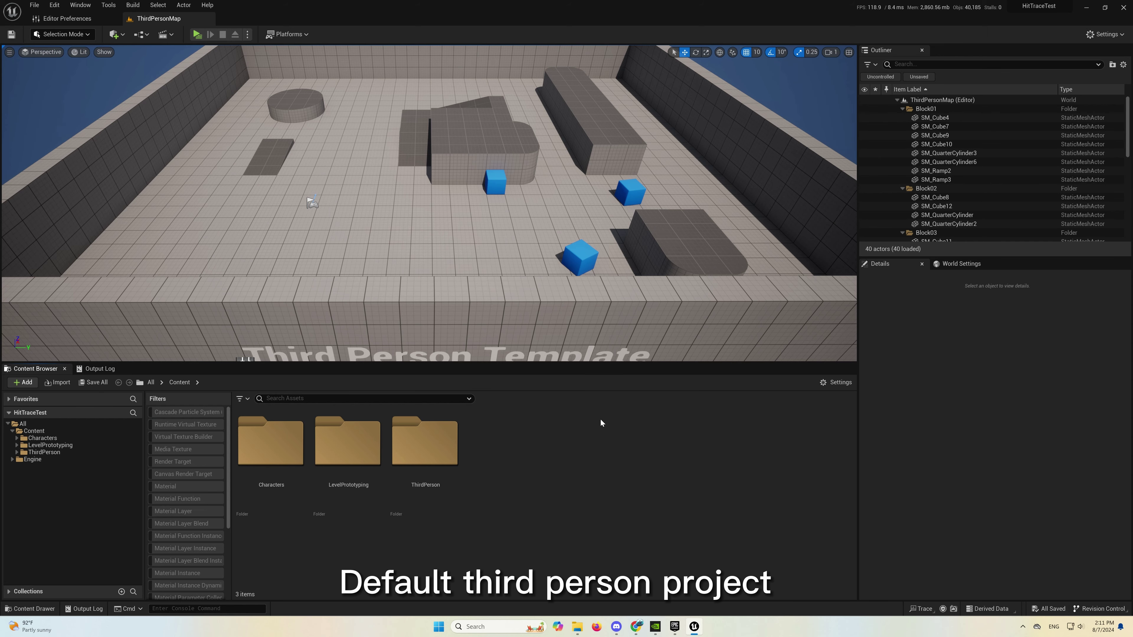
- After a quick play-test, add the Event-Driven Hit Trace System from the launcher to HitTraceTest
left_click(199, 38)
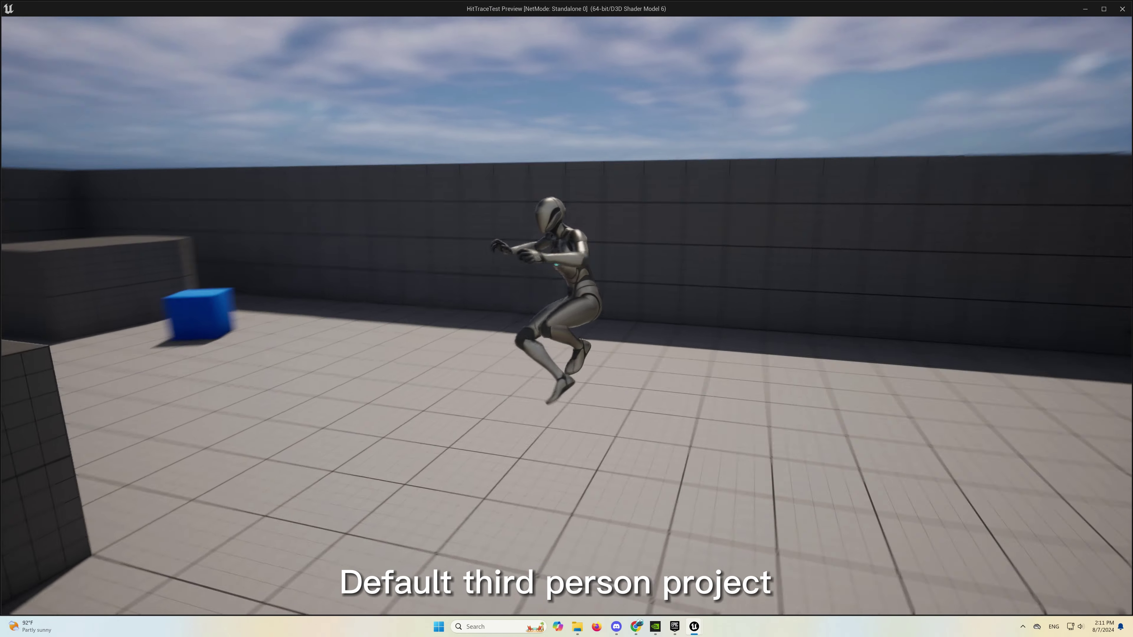
key("Escape")
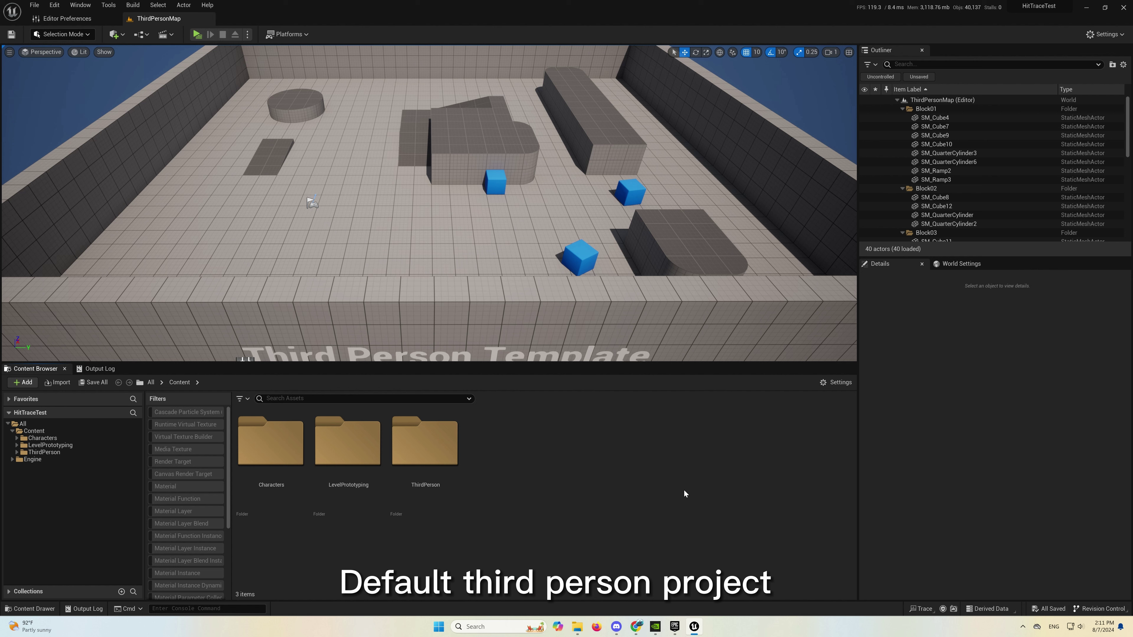
mouse_move(675, 627)
left_click(682, 580)
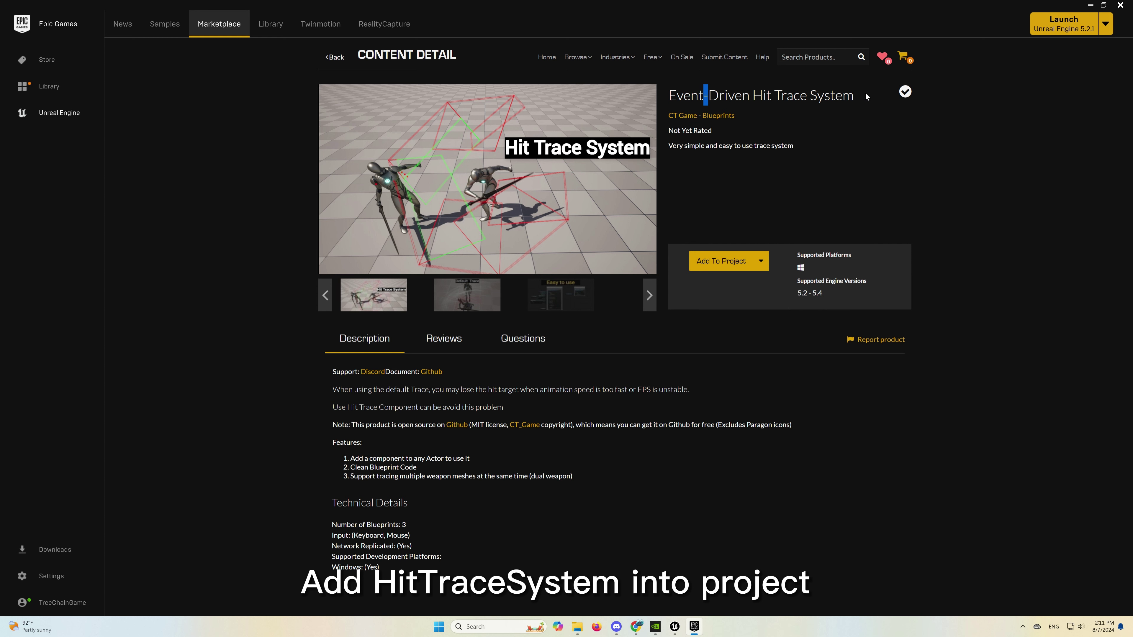
left_click_drag(855, 95, 669, 95)
left_click(763, 256)
type("trace")
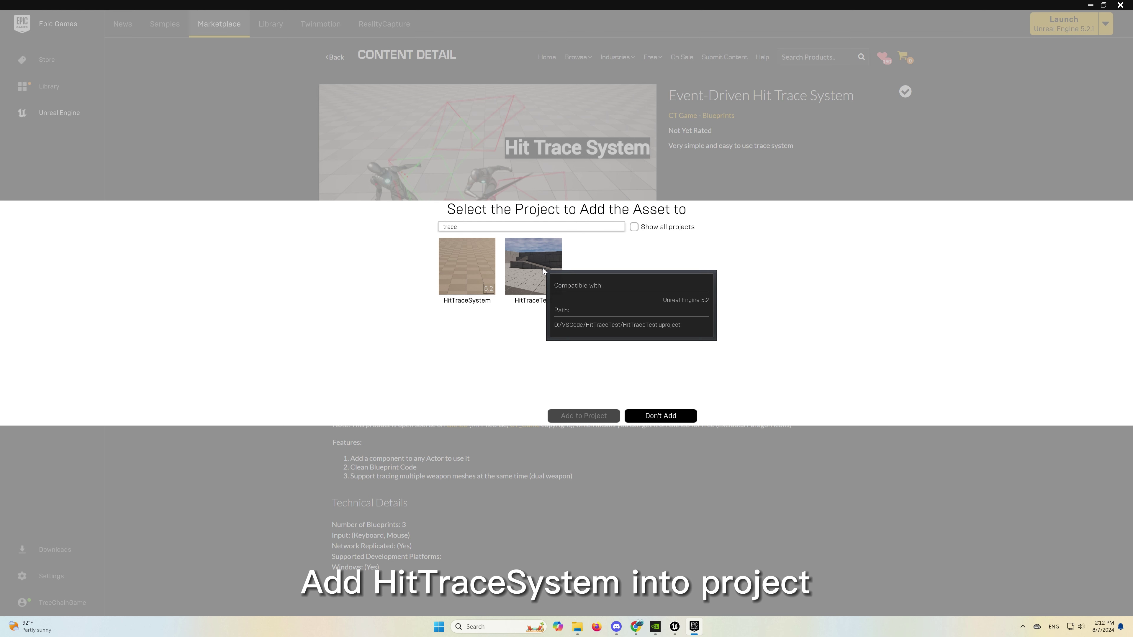
left_click(542, 267)
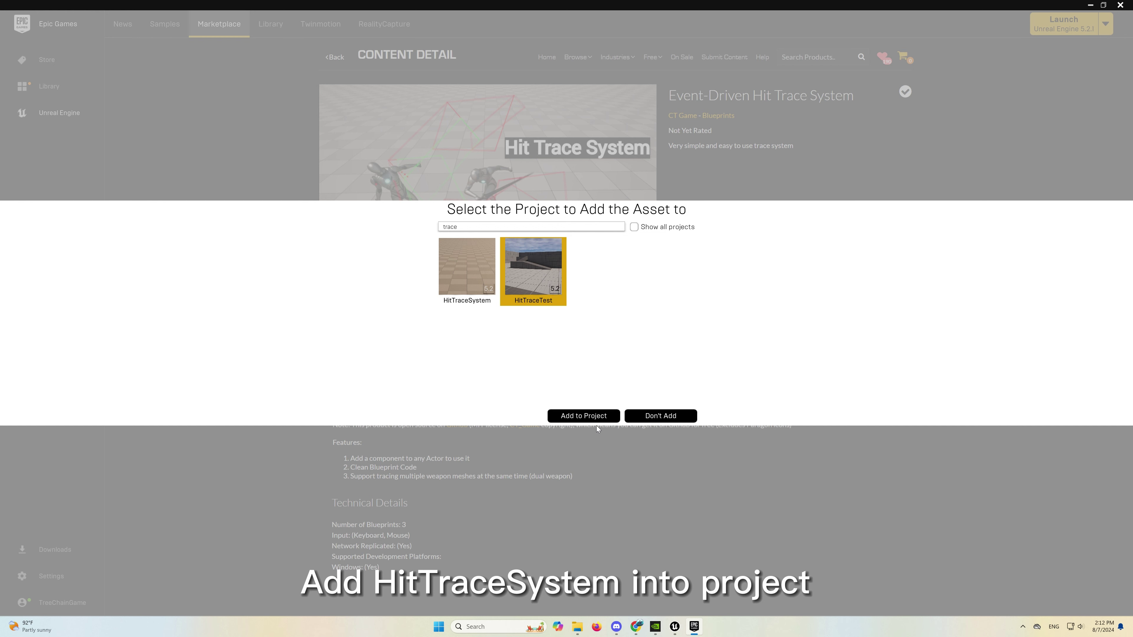
left_click(595, 417)
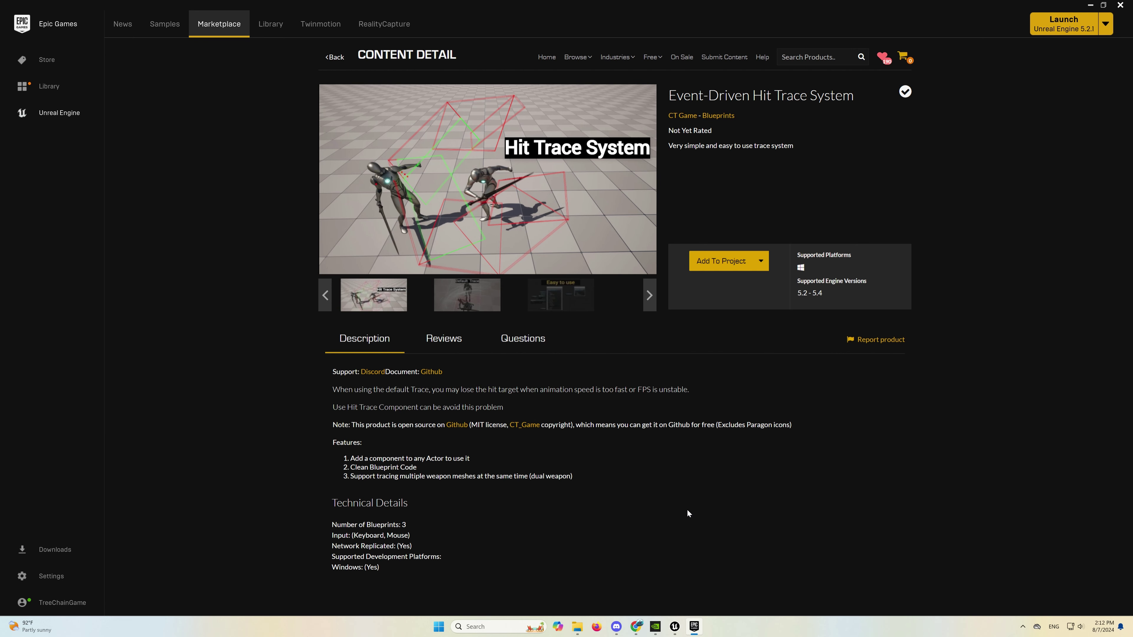
left_click(674, 626)
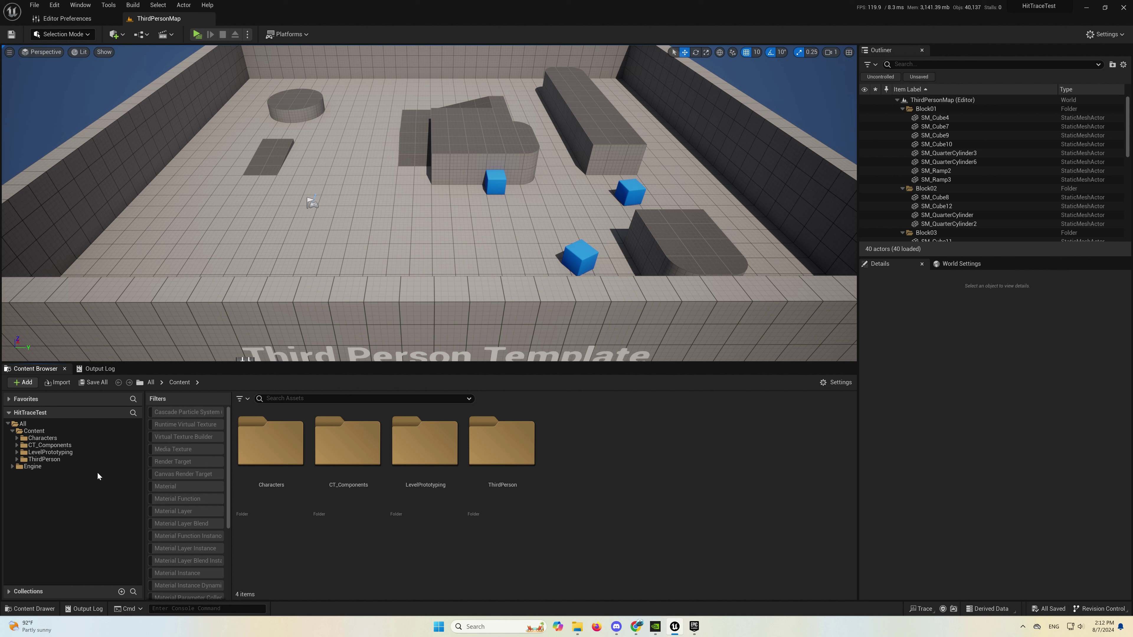
- Browse CT_Components > HitTraceSystem > Components to find the CT_Cmpt_HitTrace blueprint
left_click(57, 445)
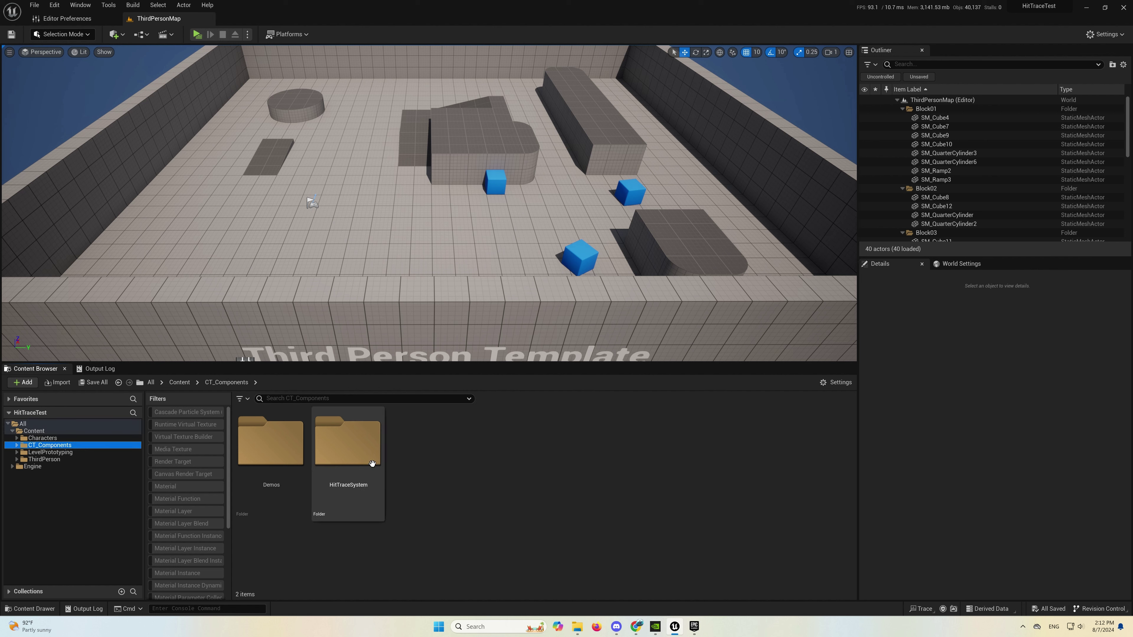
double_click(324, 461)
double_click(279, 455)
left_click(270, 488)
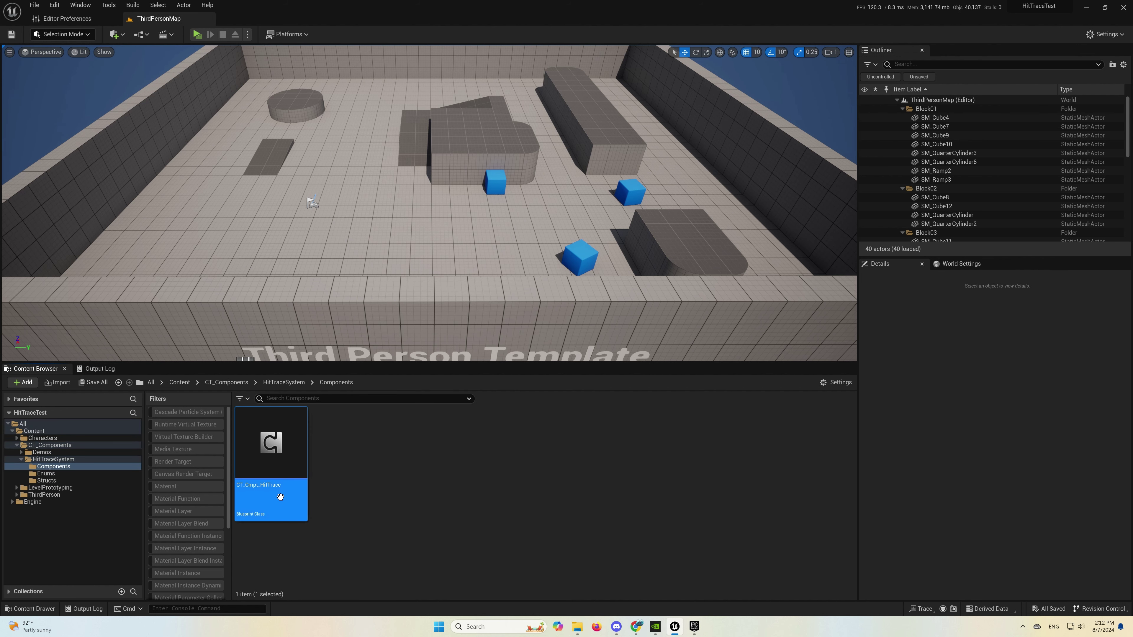
left_click(328, 478)
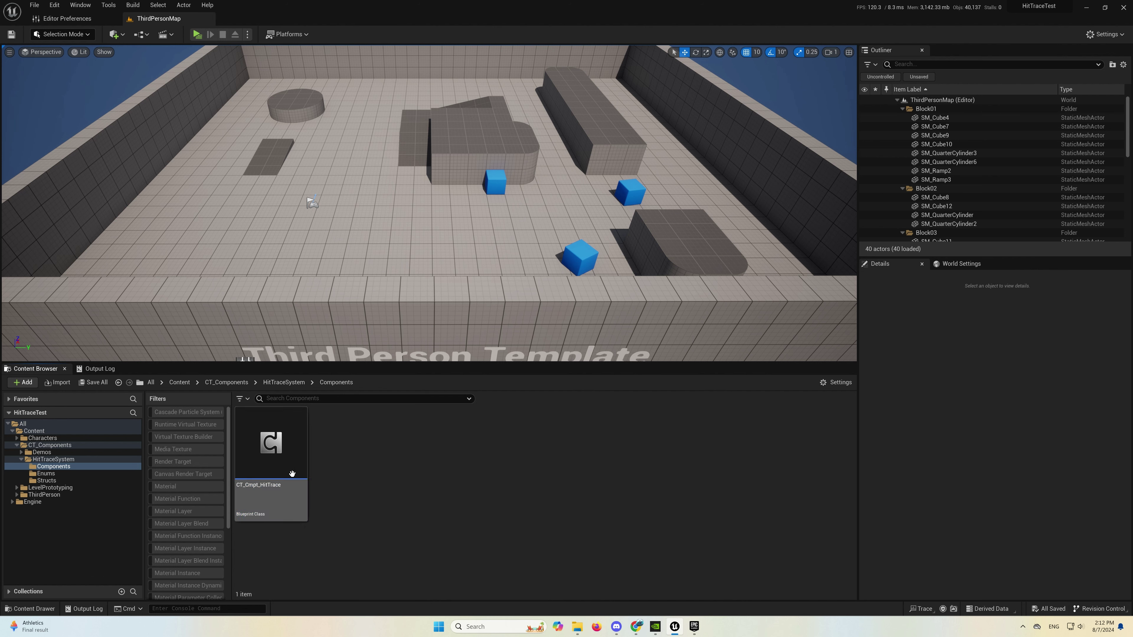
- Open BP_ThirdPersonCharacter from the ThirdPerson > Blueprints folder
left_click(49, 495)
double_click(268, 461)
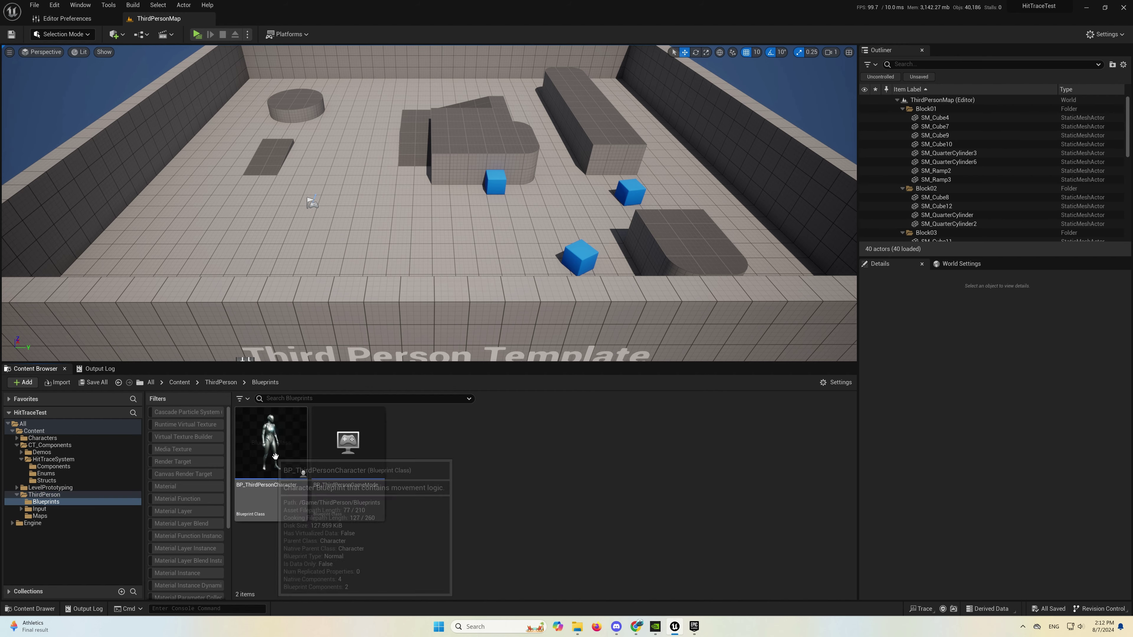
left_click(268, 461)
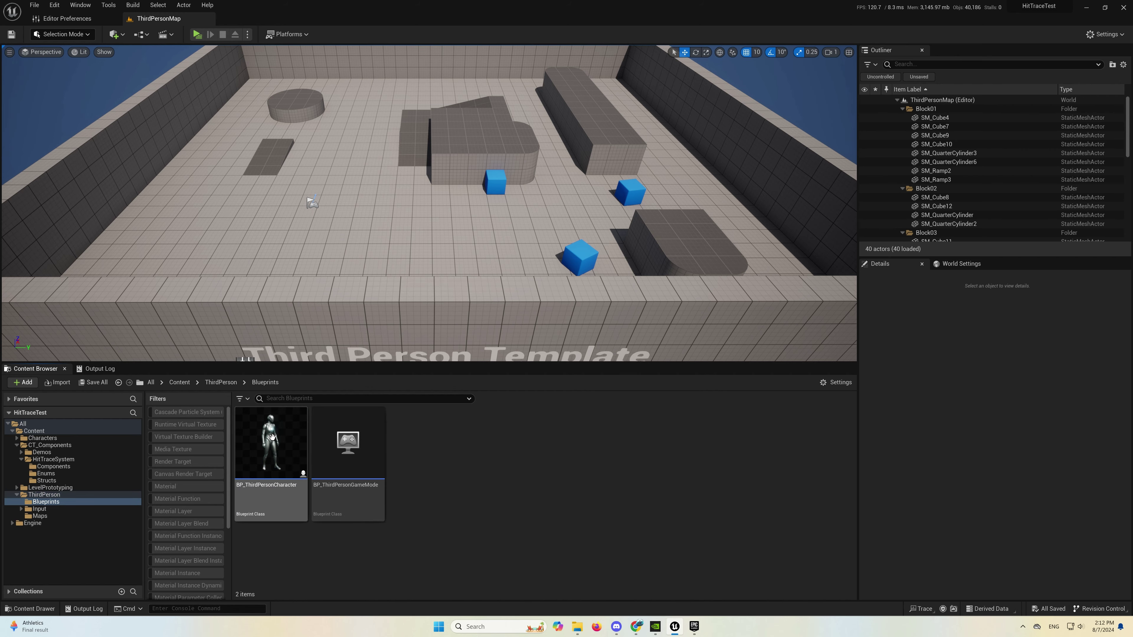
double_click(294, 439)
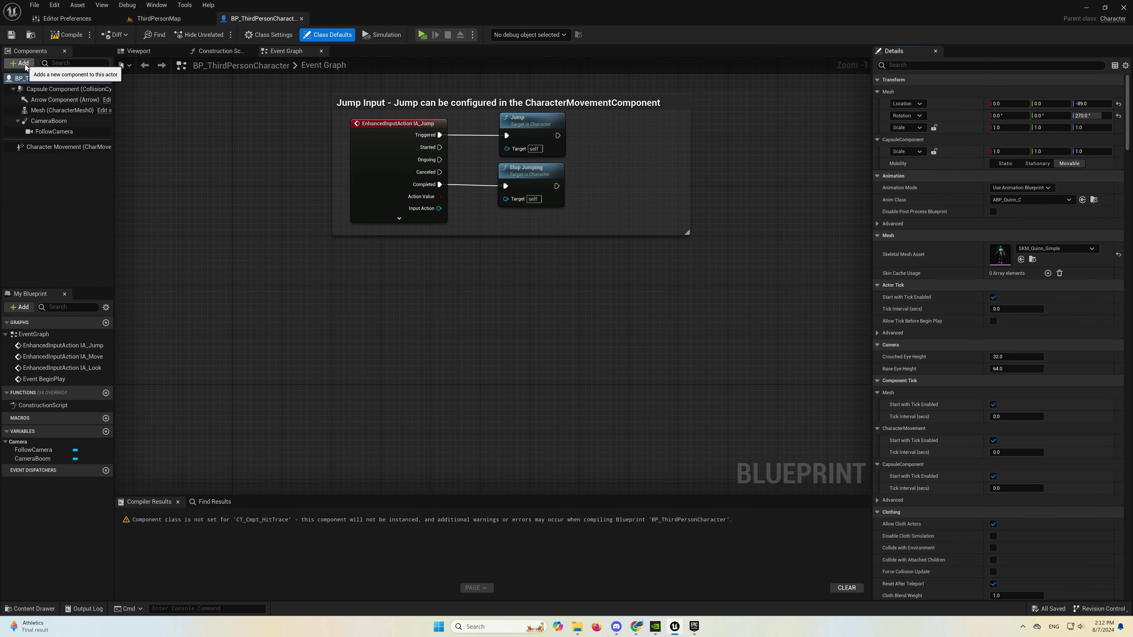
- Add a CT_Cmpt_HitTrace component to BP_ThirdPersonCharacter, save, and return to ThirdPersonMap
left_click(22, 63)
type("CT_Cmpt_HitTrace")
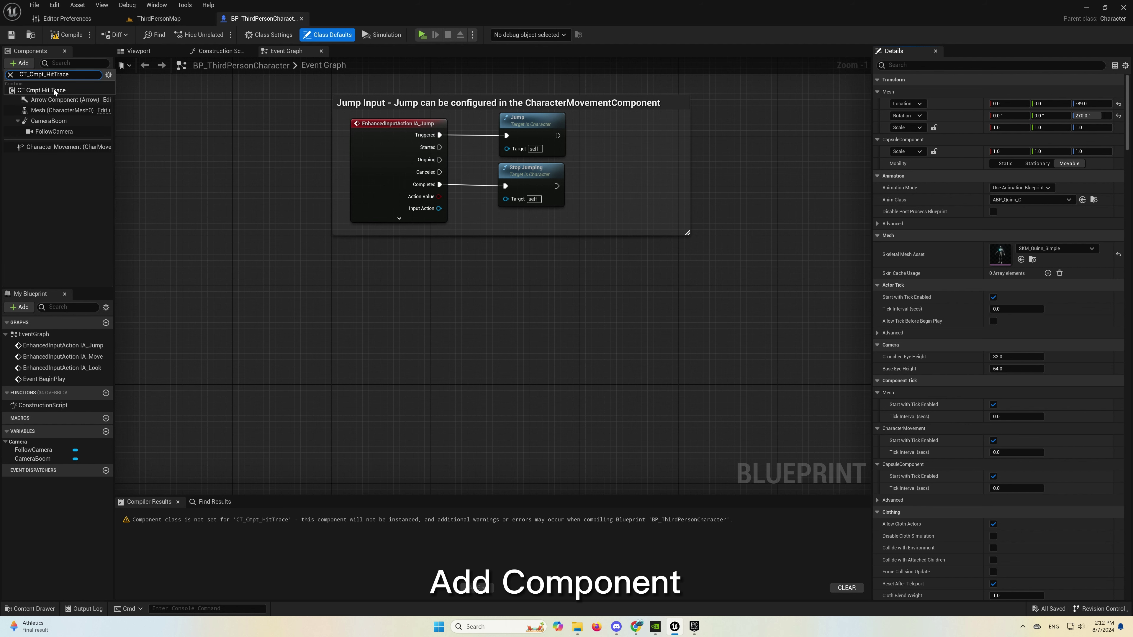
left_click(65, 90)
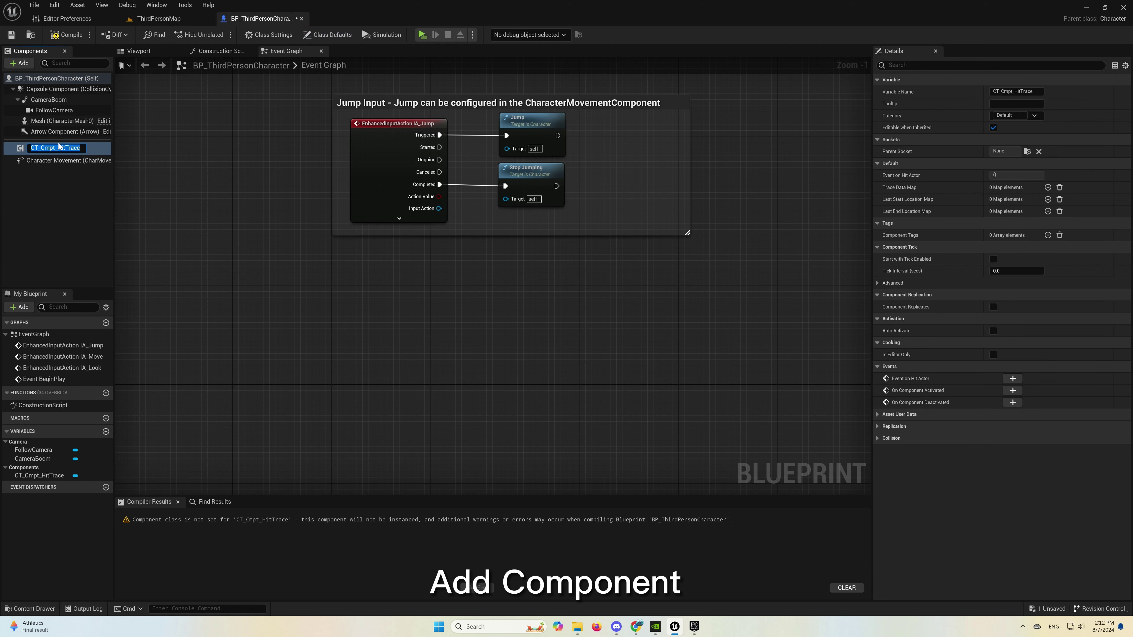
left_click(63, 158)
left_click(61, 147)
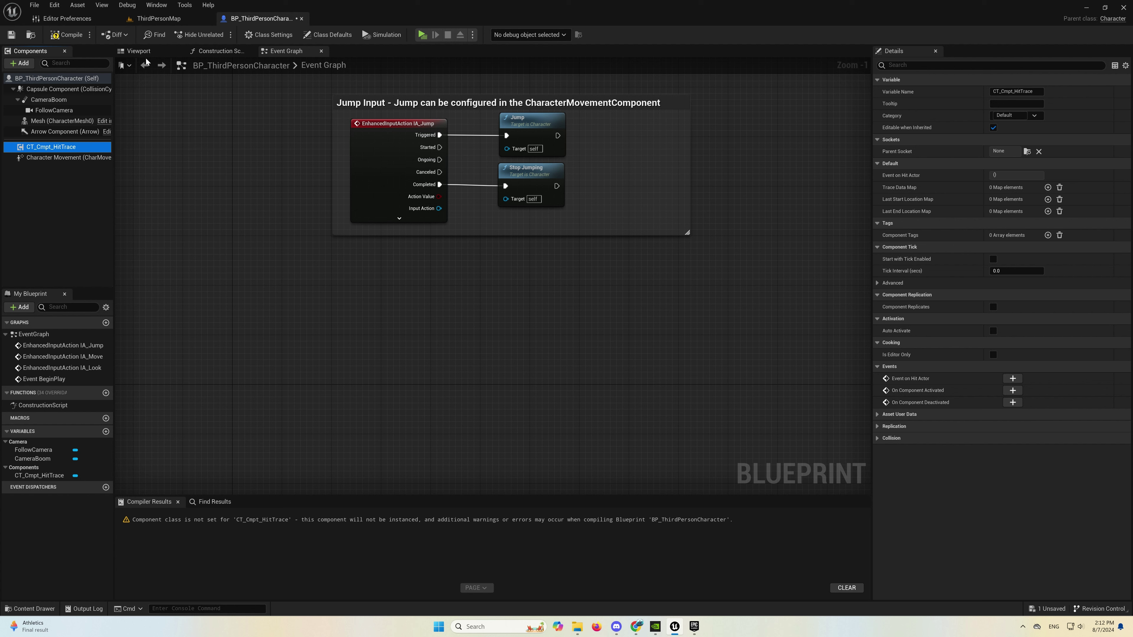
key("ctrl+s")
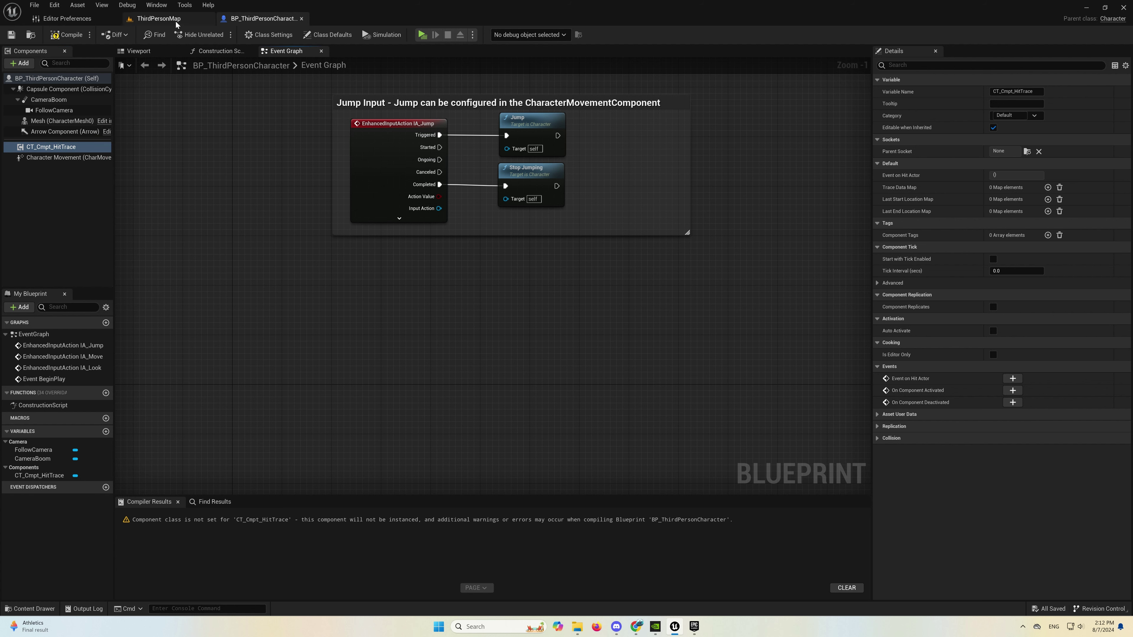
left_click(158, 19)
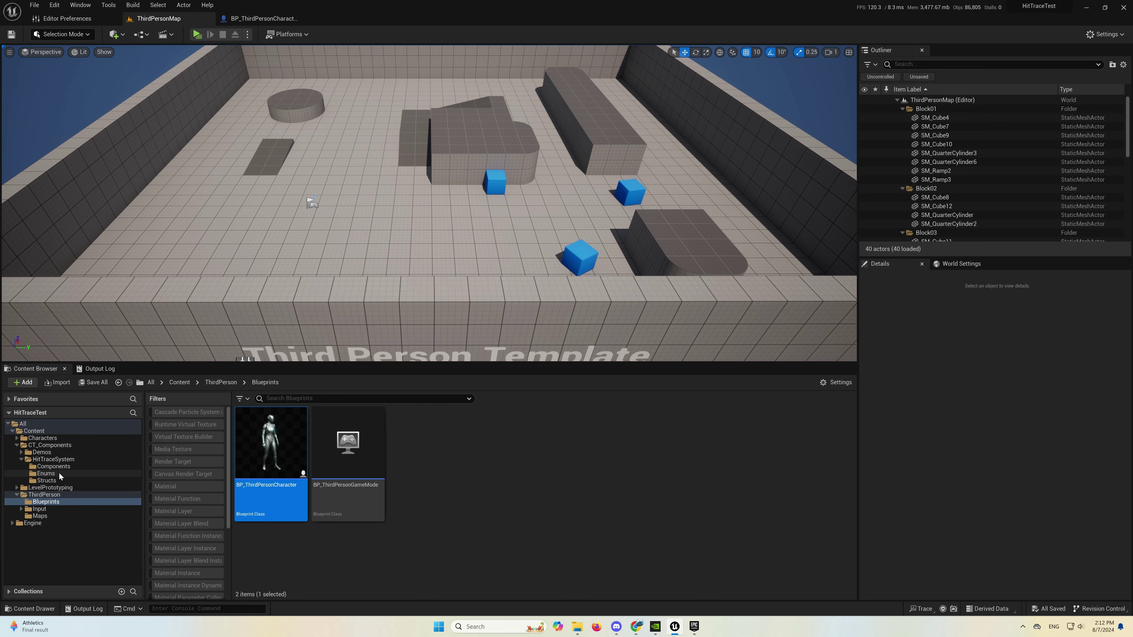
- Copy Greystone_Attack_A and HitReact_Front from Demo_HitTraceSystem/Animations into ThirdPerson/Blueprints
left_click(50, 452)
double_click(271, 442)
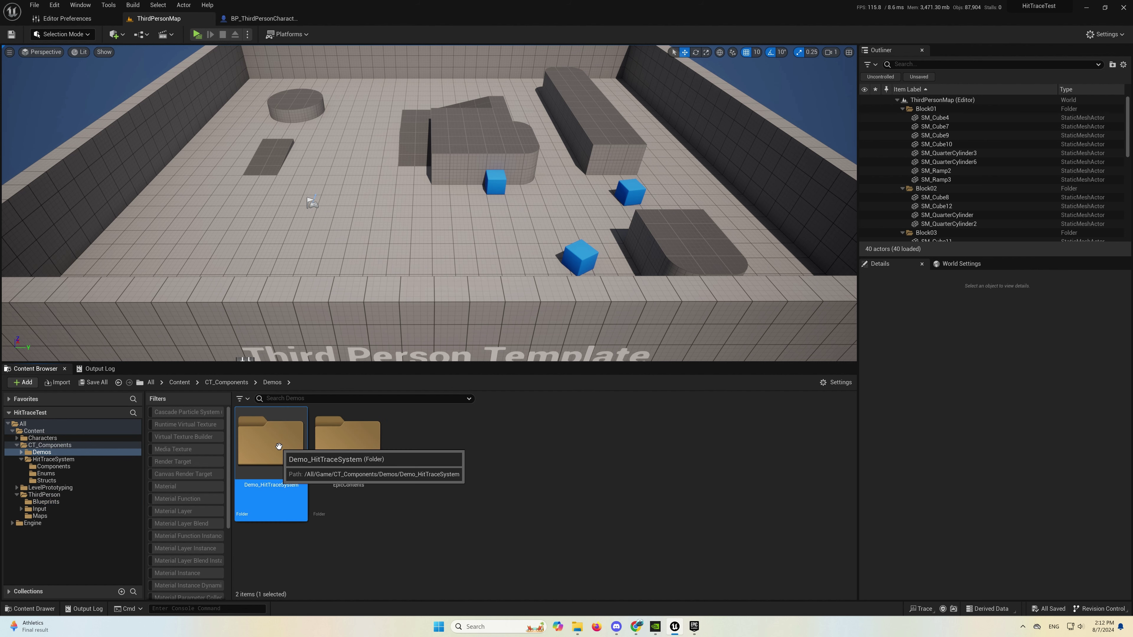
double_click(271, 442)
left_click(446, 504)
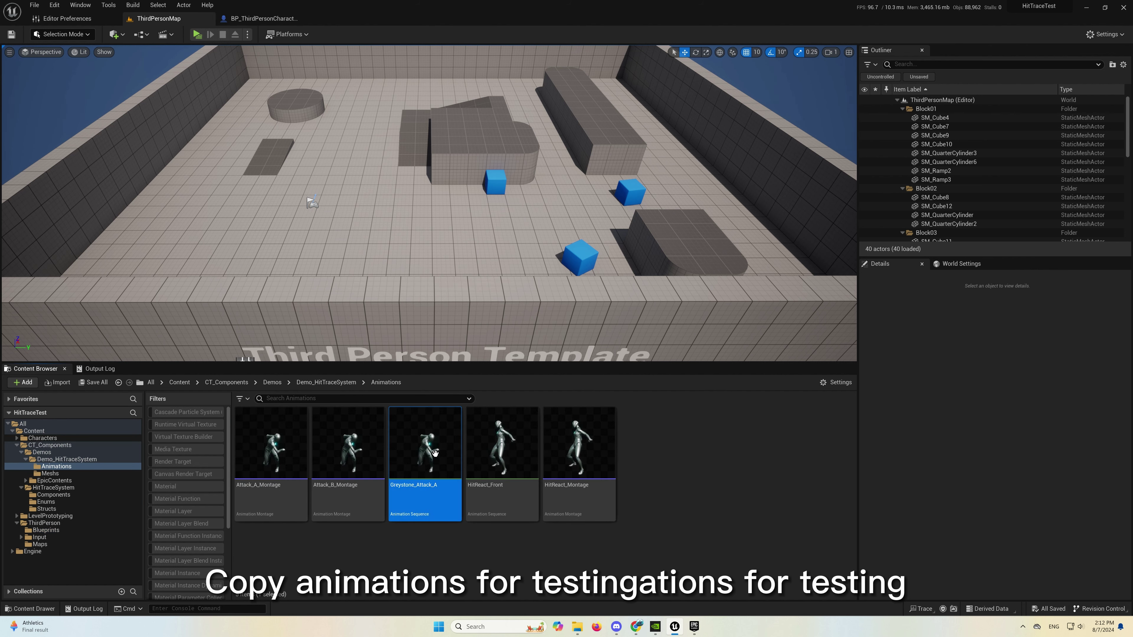
left_click(500, 505, "ctrl")
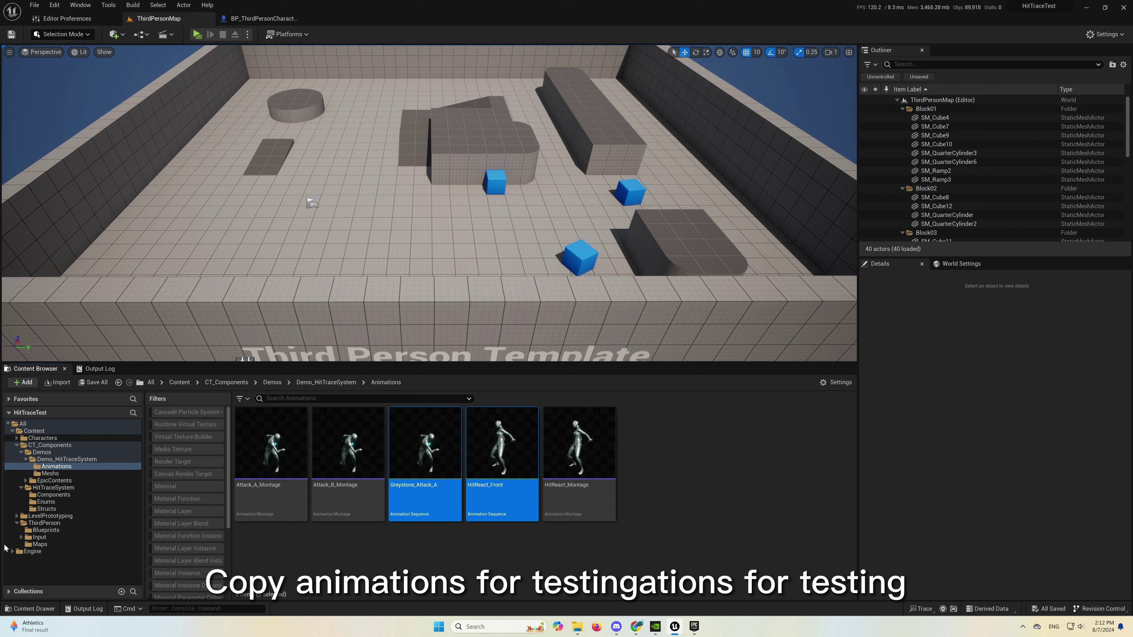
left_click_drag(50, 537, 47, 531)
left_click(67, 541)
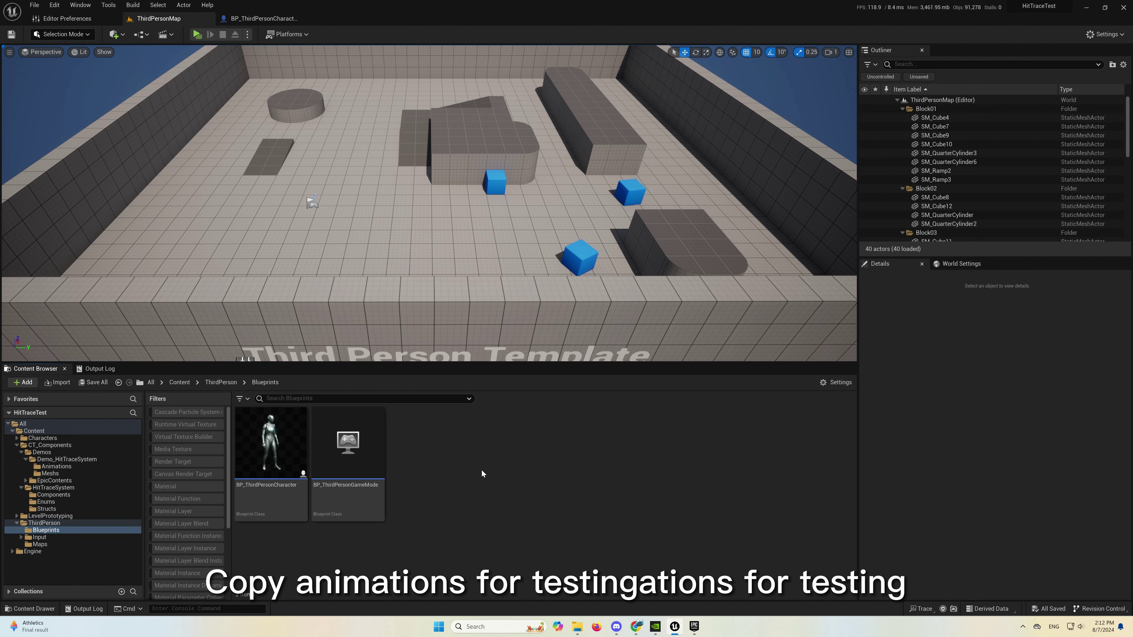
- Open the copied Greystone_Attack_A animation in its editor
left_click(426, 498)
left_click(502, 497)
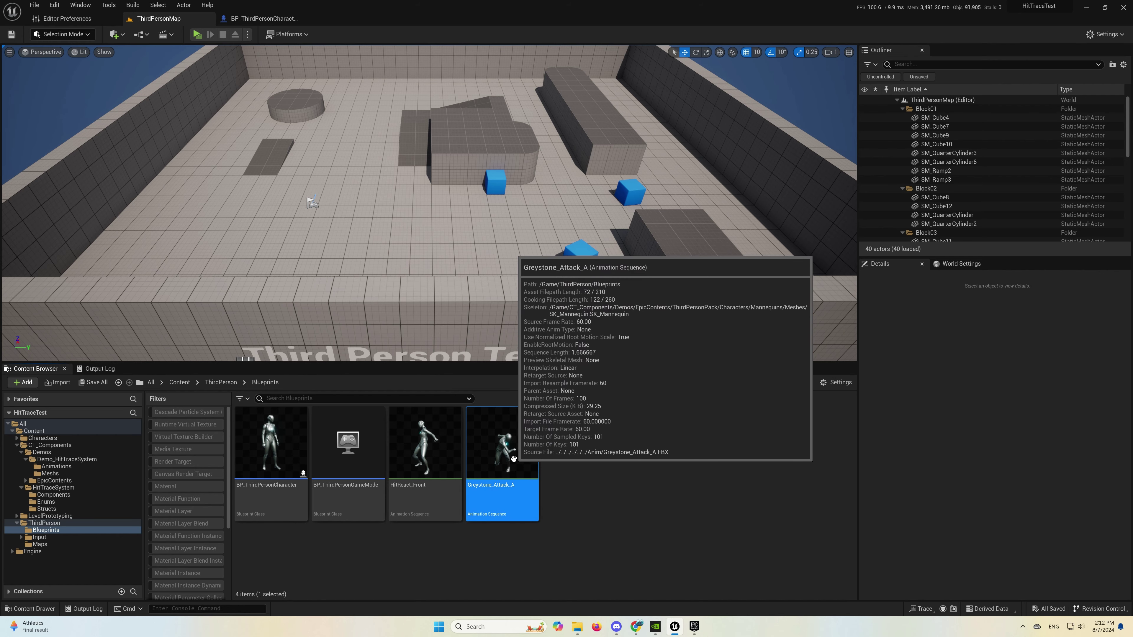
double_click(520, 465)
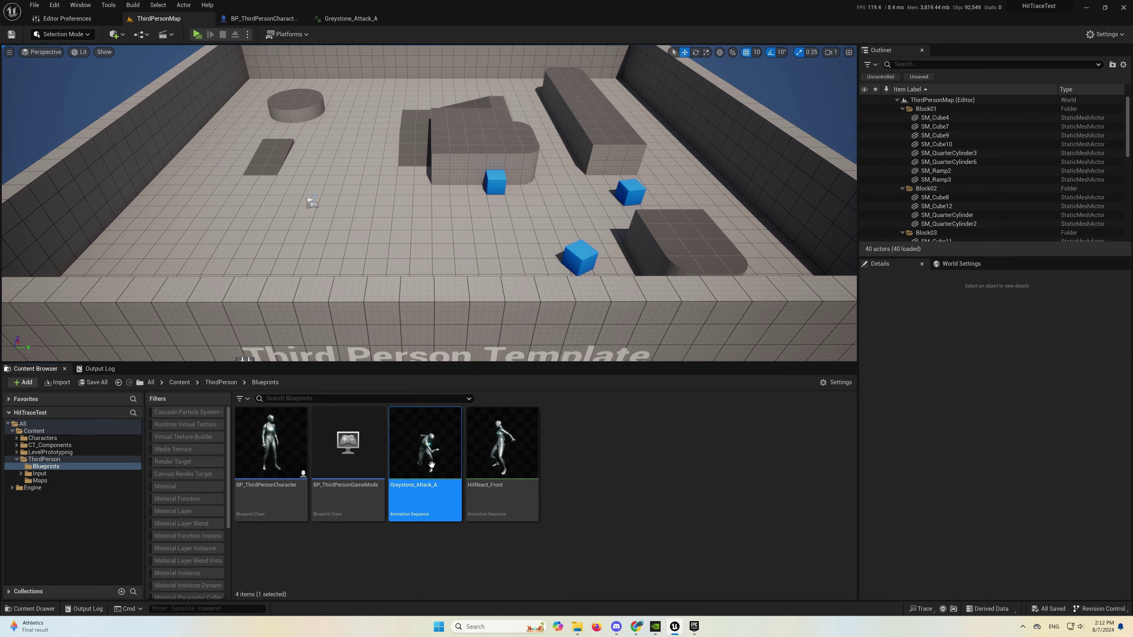
- Create Greystone_Attack_A_Montage from Greystone_Attack_A, keeping the default name
right_click(438, 464)
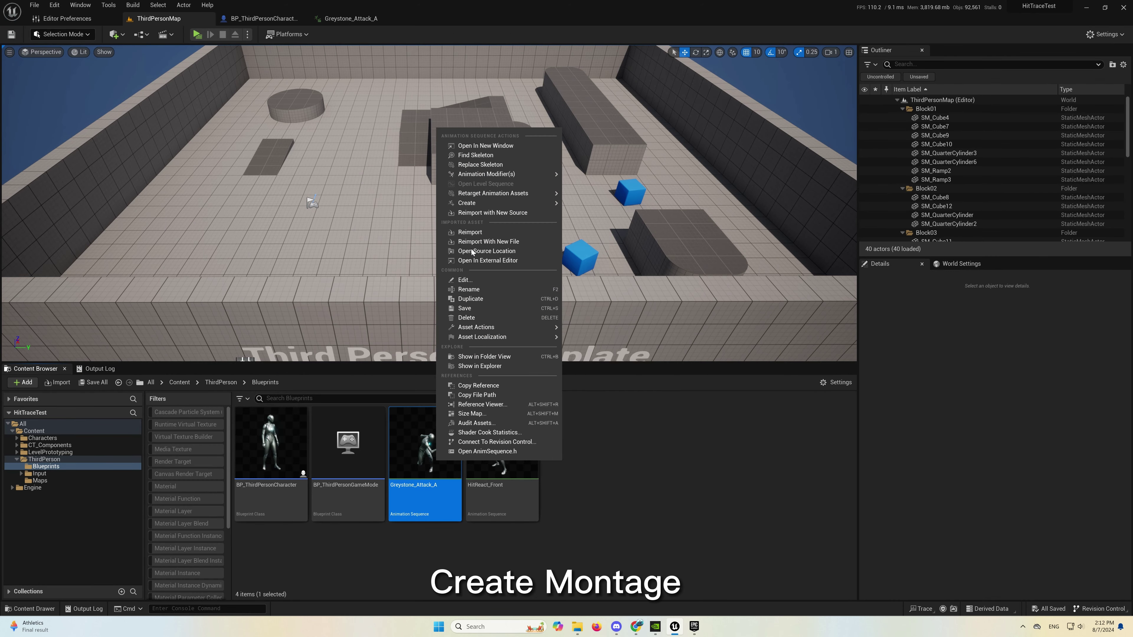
mouse_move(513, 203)
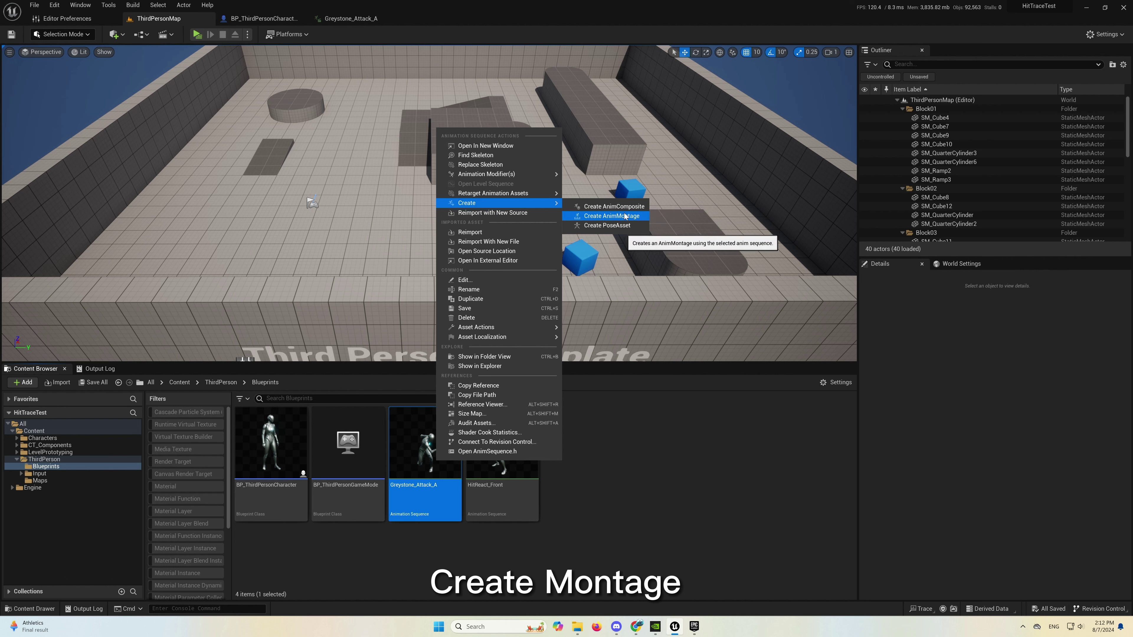
left_click(612, 217)
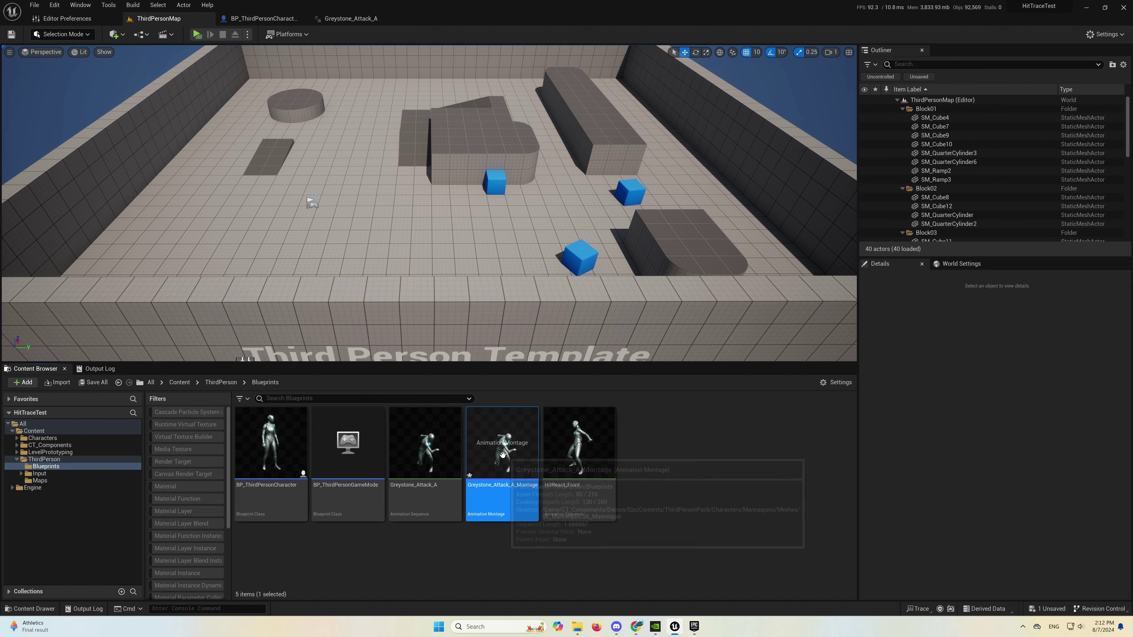
key("Return")
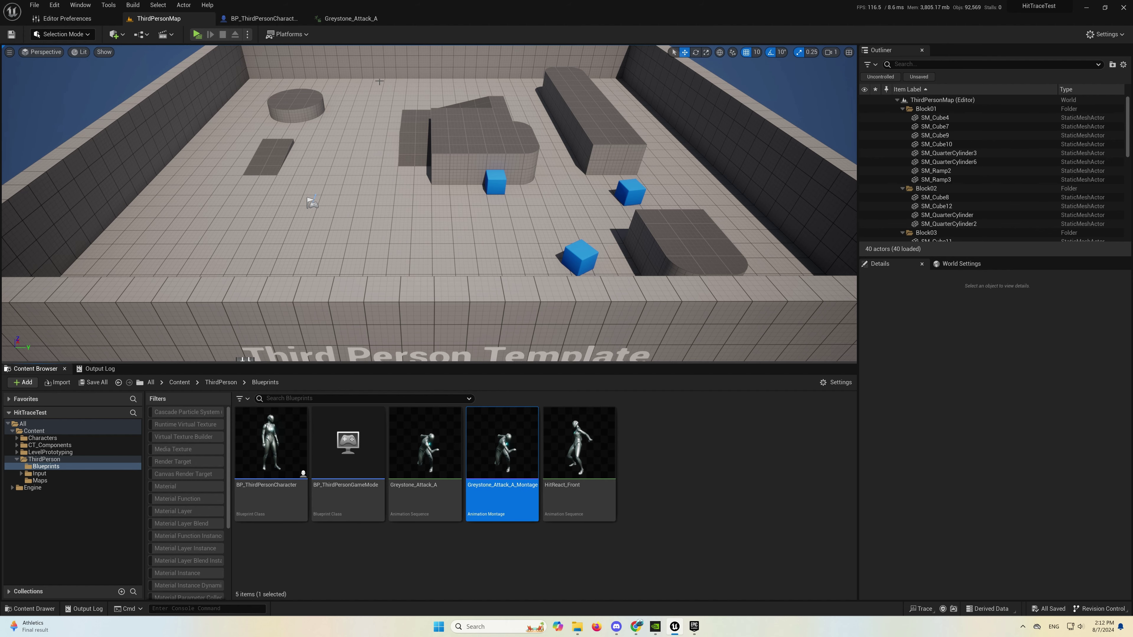
- Add a Left Mouse Button event to the character's Event Graph
left_click(260, 18)
right_click(363, 333)
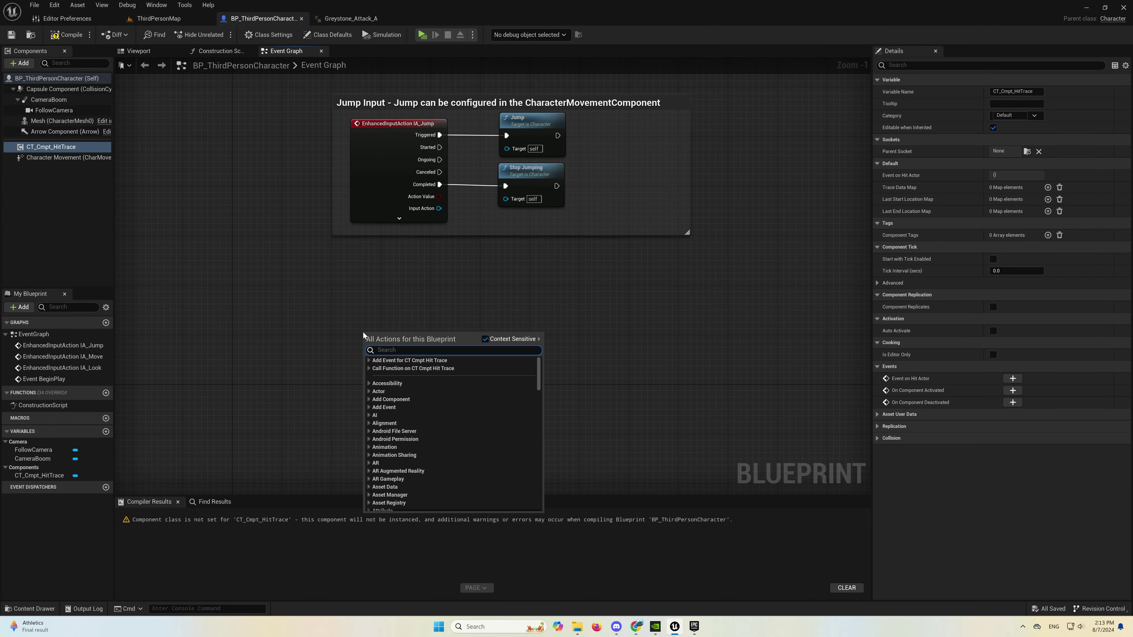
type("left mous")
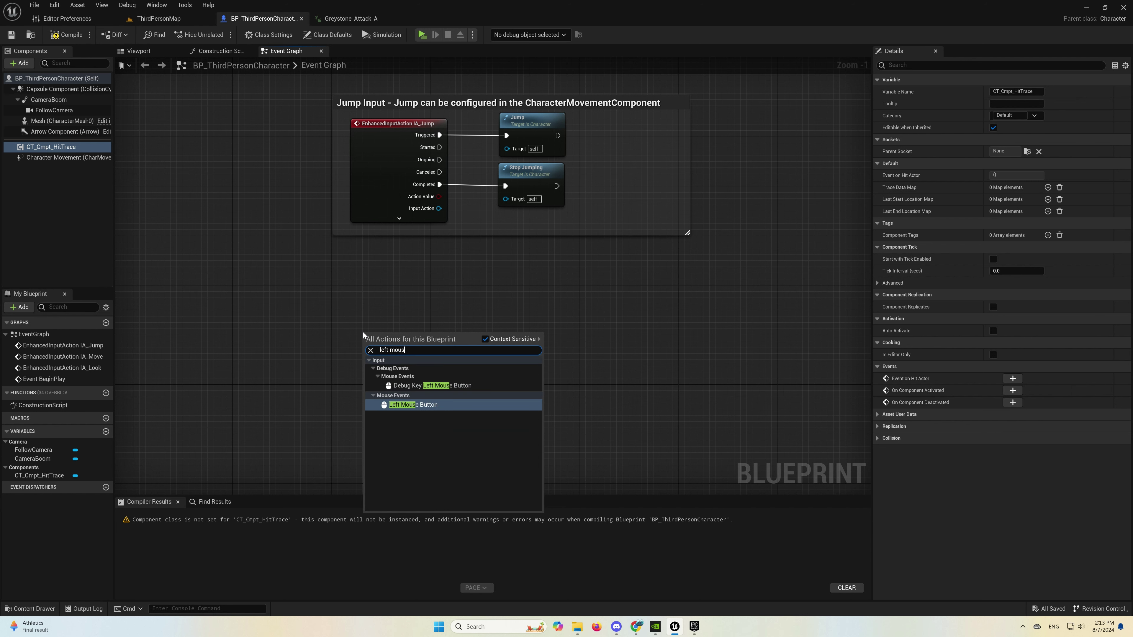
type("e bu")
key("Down")
key("Return")
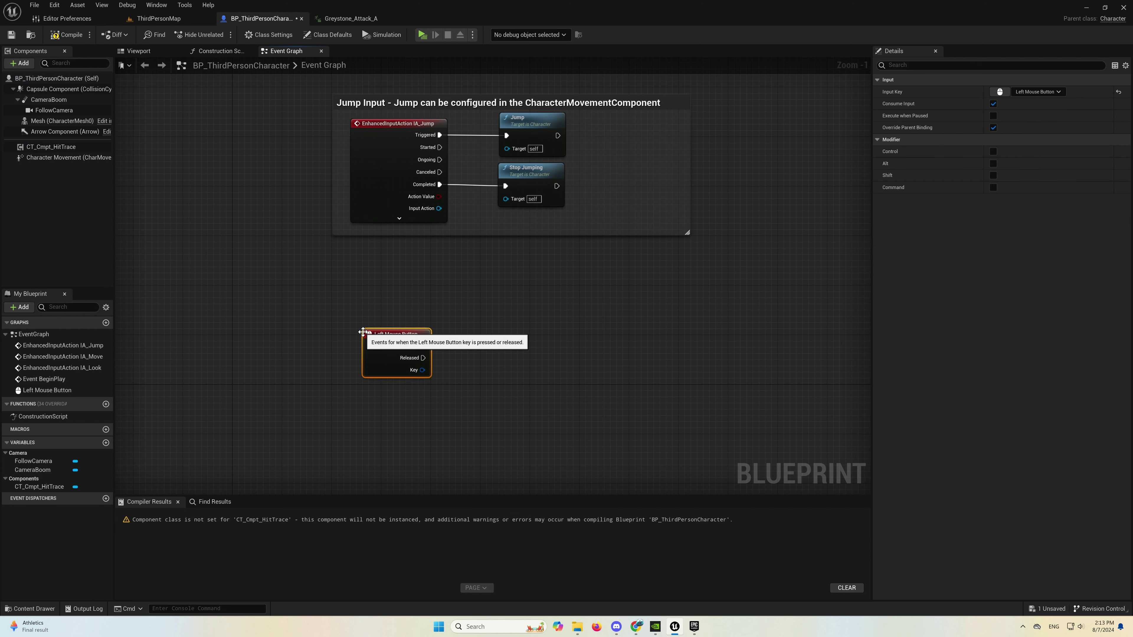
- Add a Play Montage node using Greystone_Attack_A_Montage, wired to Pressed and the character Mesh
right_click(478, 347)
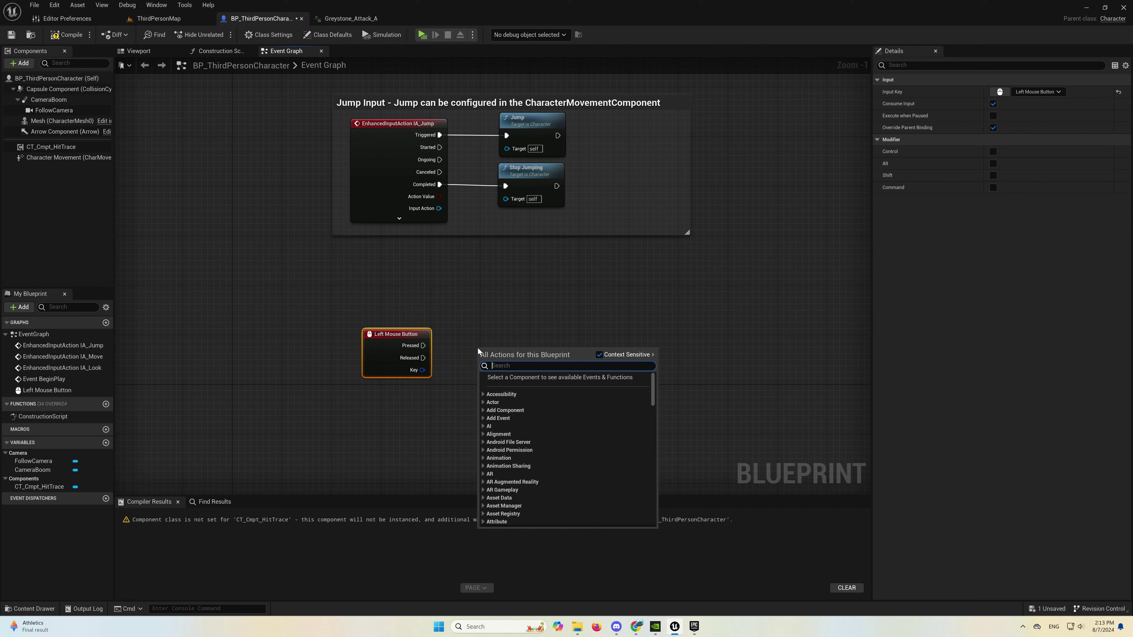
type("play montage")
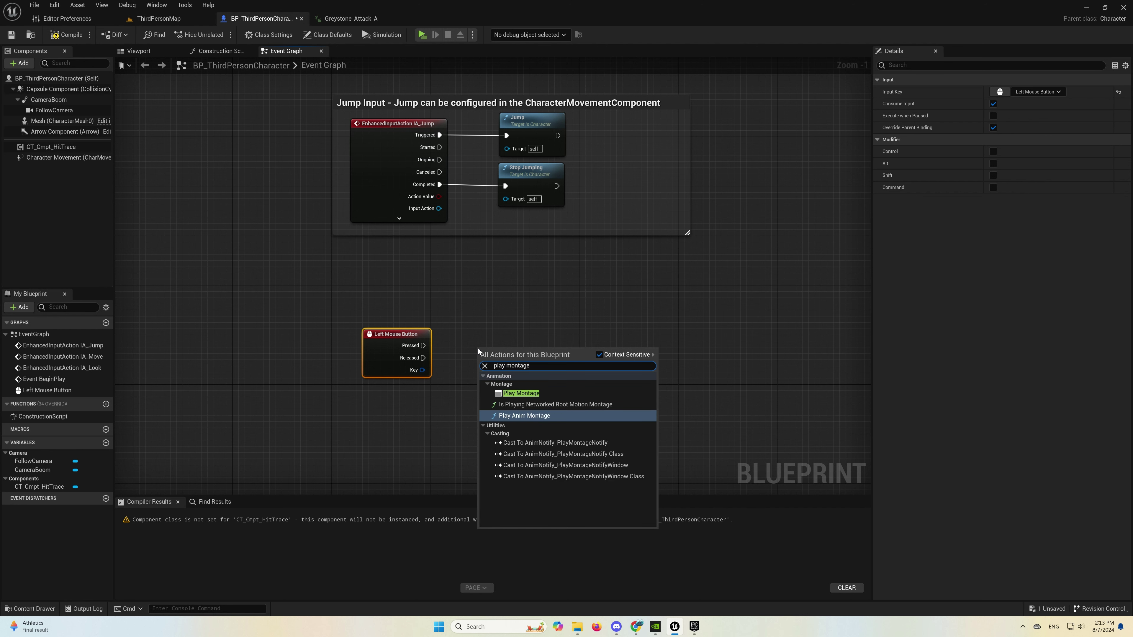
left_click(521, 394)
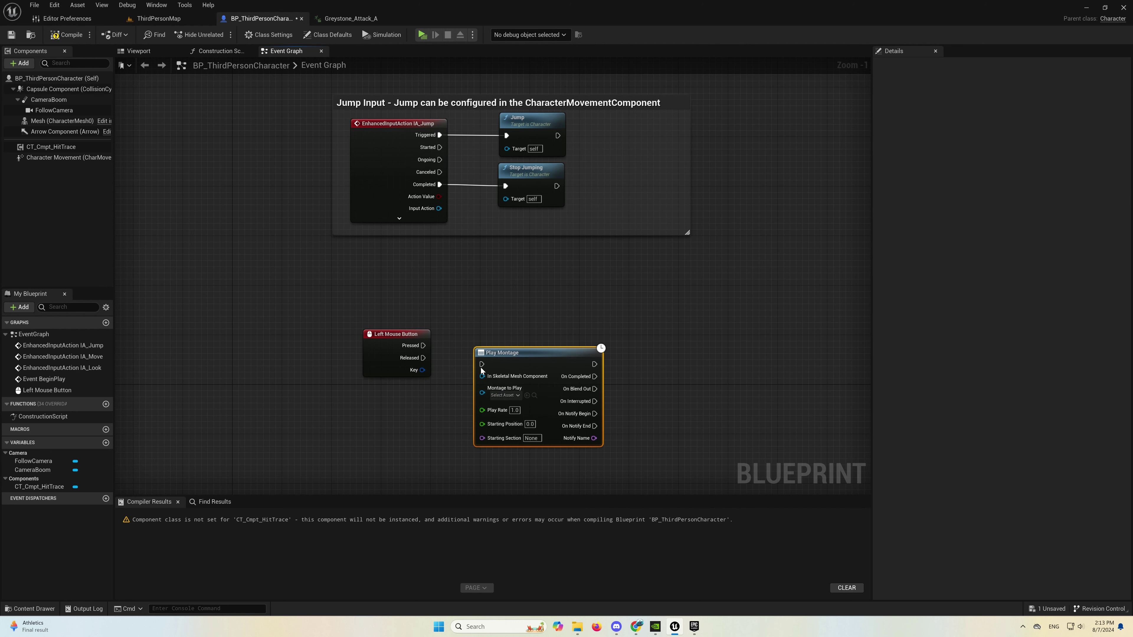
left_click(504, 395)
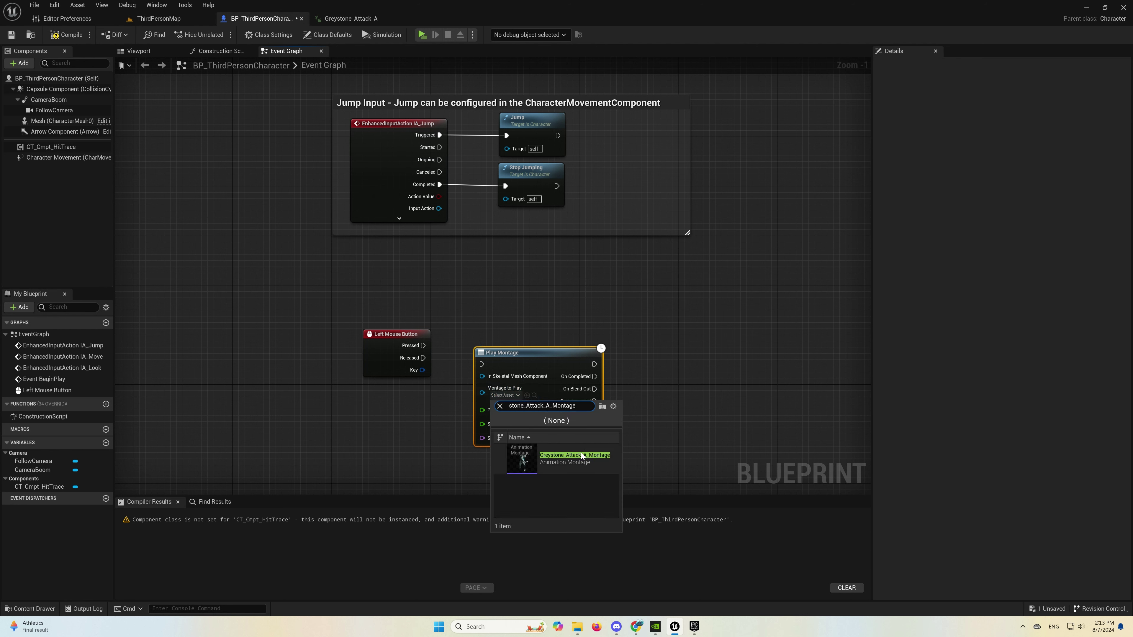
left_click(513, 457)
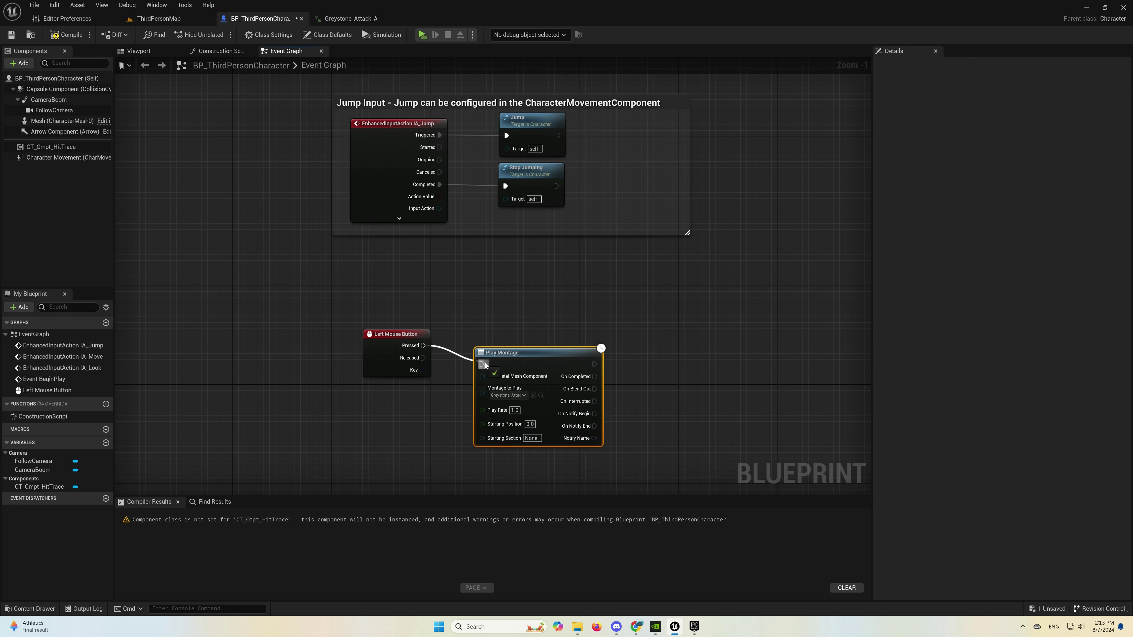
left_click_drag(485, 365, 539, 344)
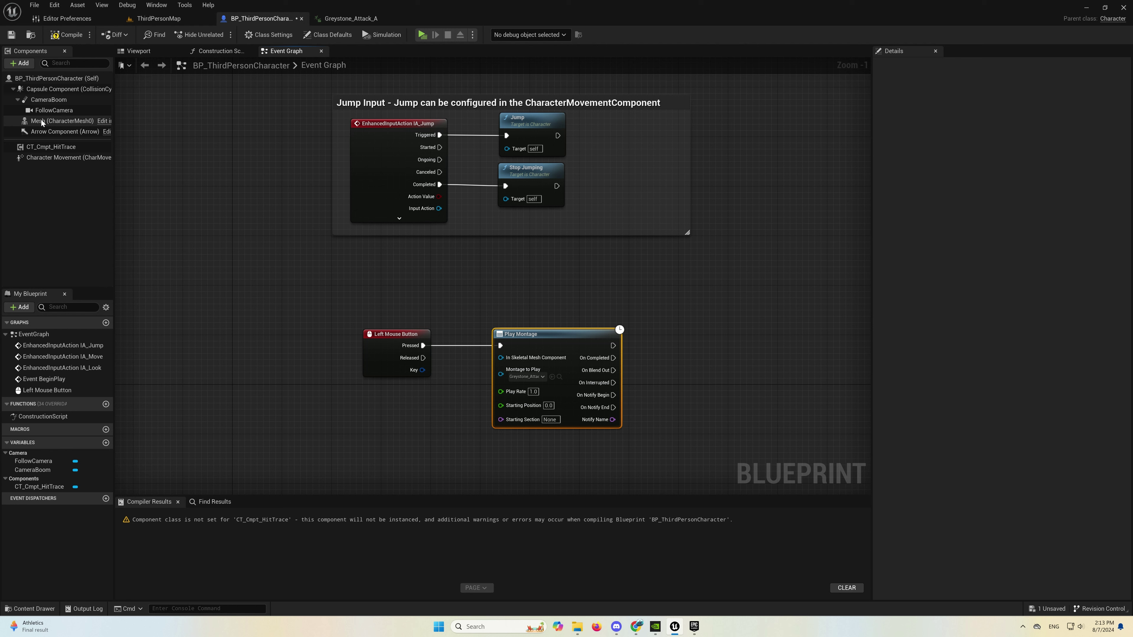
left_click_drag(42, 123, 472, 367)
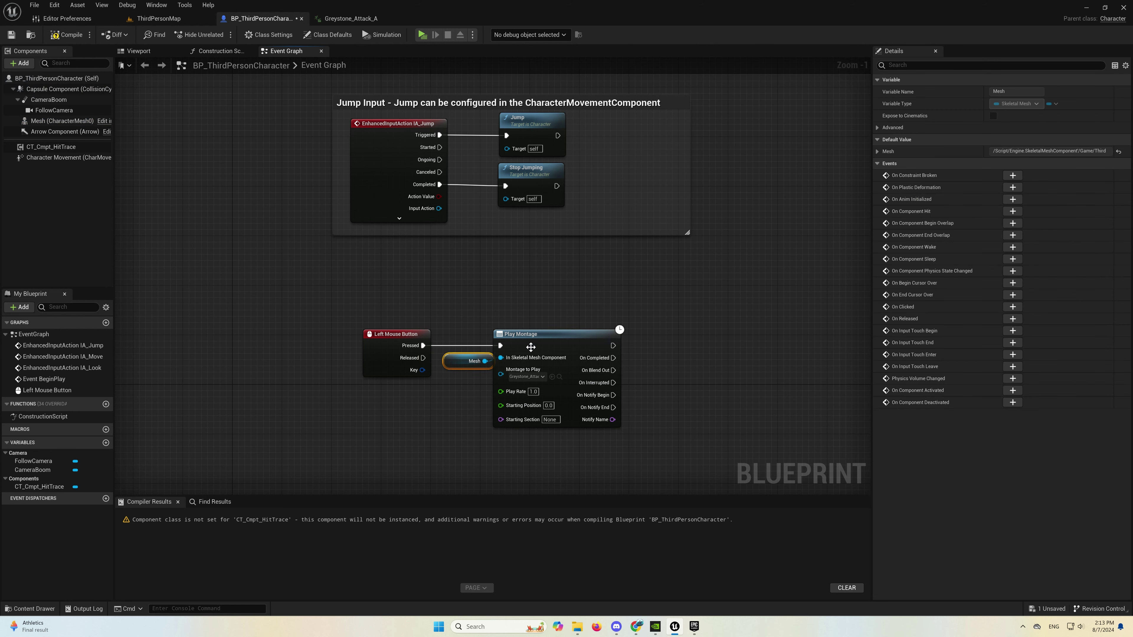
left_click_drag(531, 346, 543, 347)
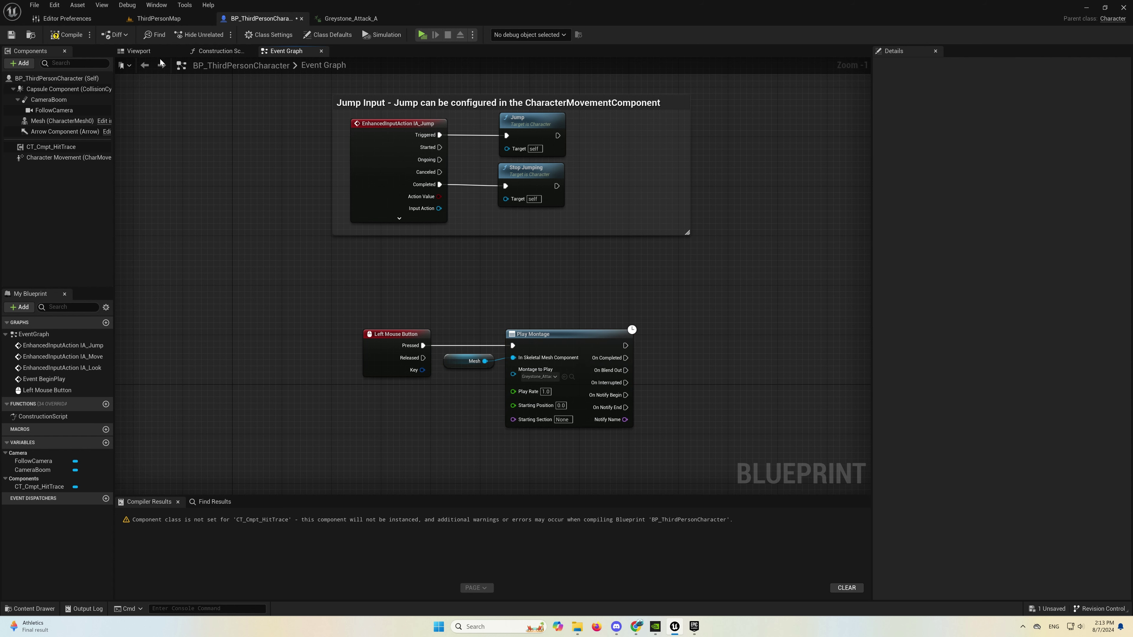
- Add a StaticMesh component under the character's Mesh in the Viewport
left_click(152, 51)
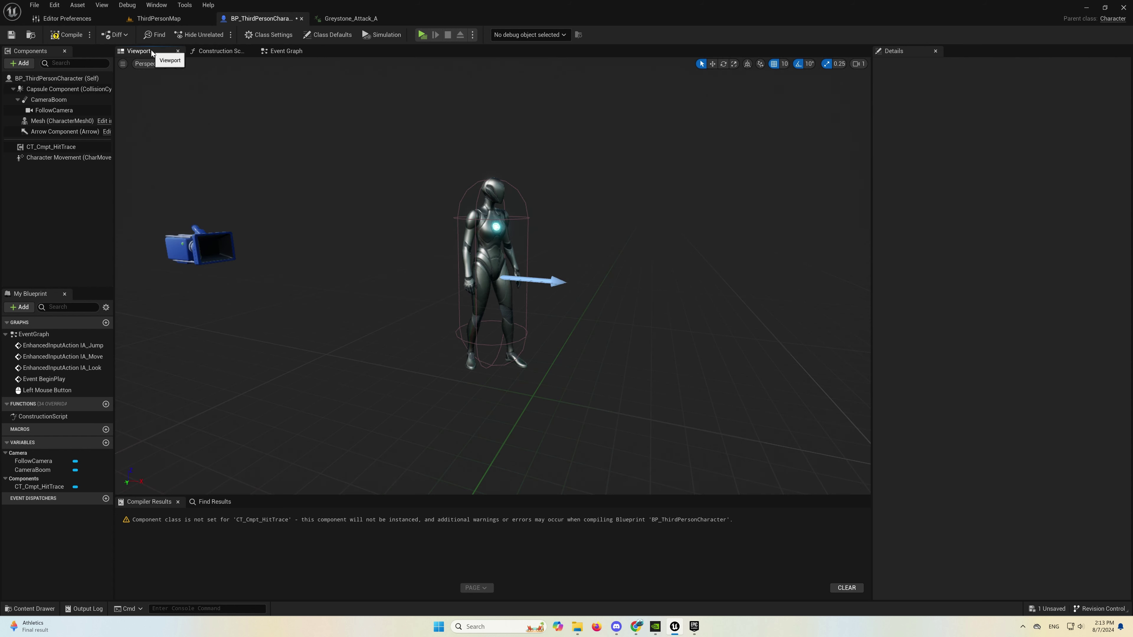
left_click(34, 121)
left_click(21, 66)
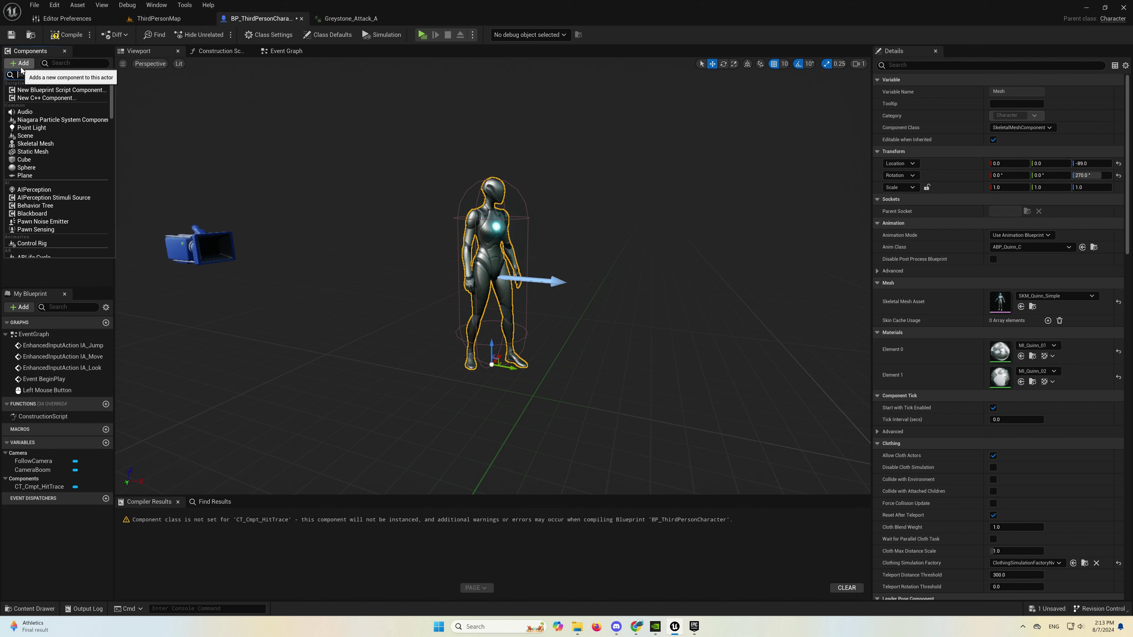
left_click(56, 152)
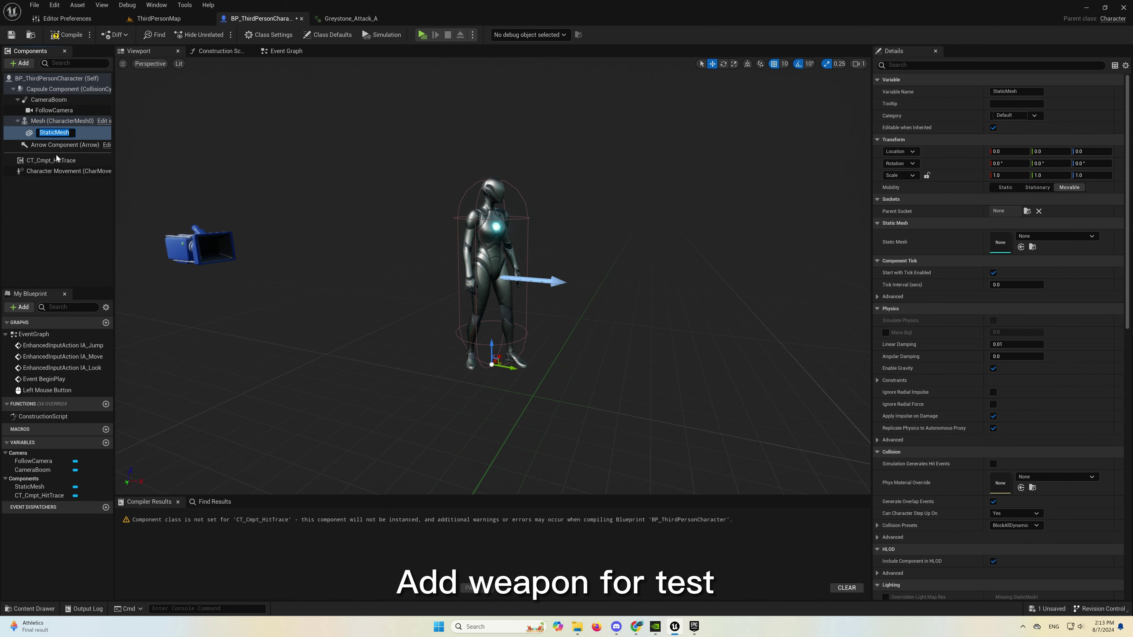
key("Return")
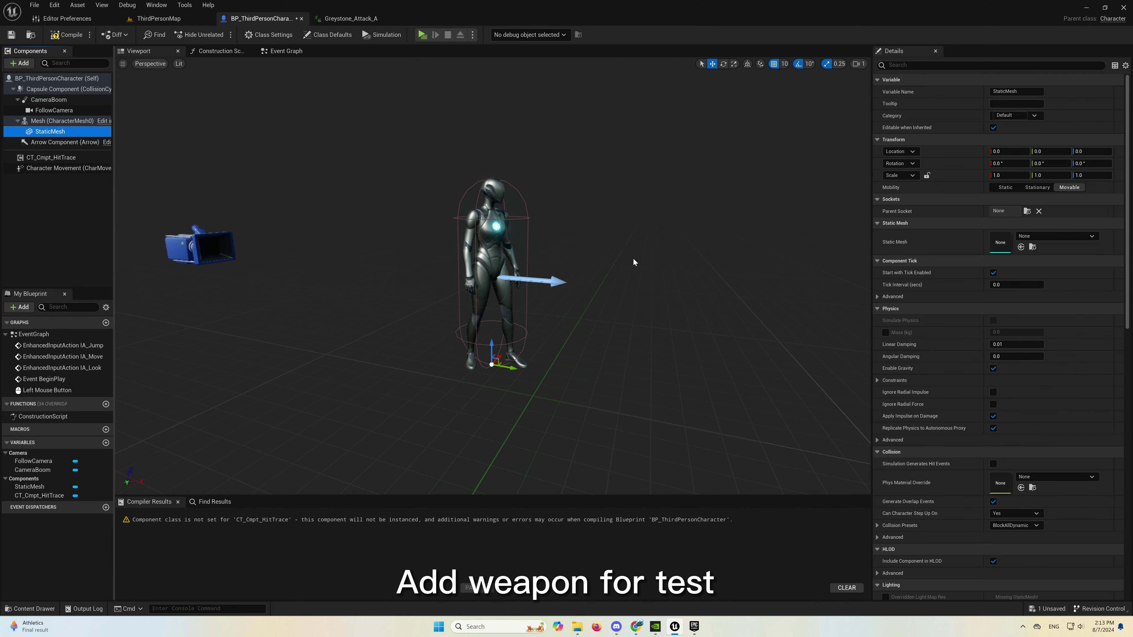
- Set the StaticMesh component's mesh to SM_Sword
left_click(1048, 236)
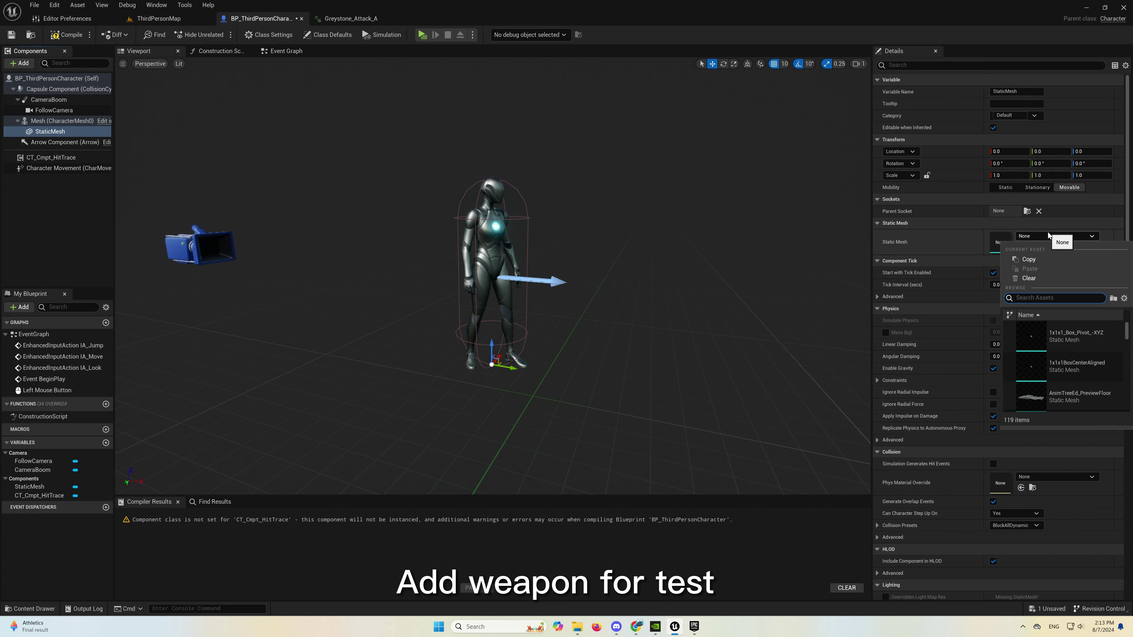
type("sw")
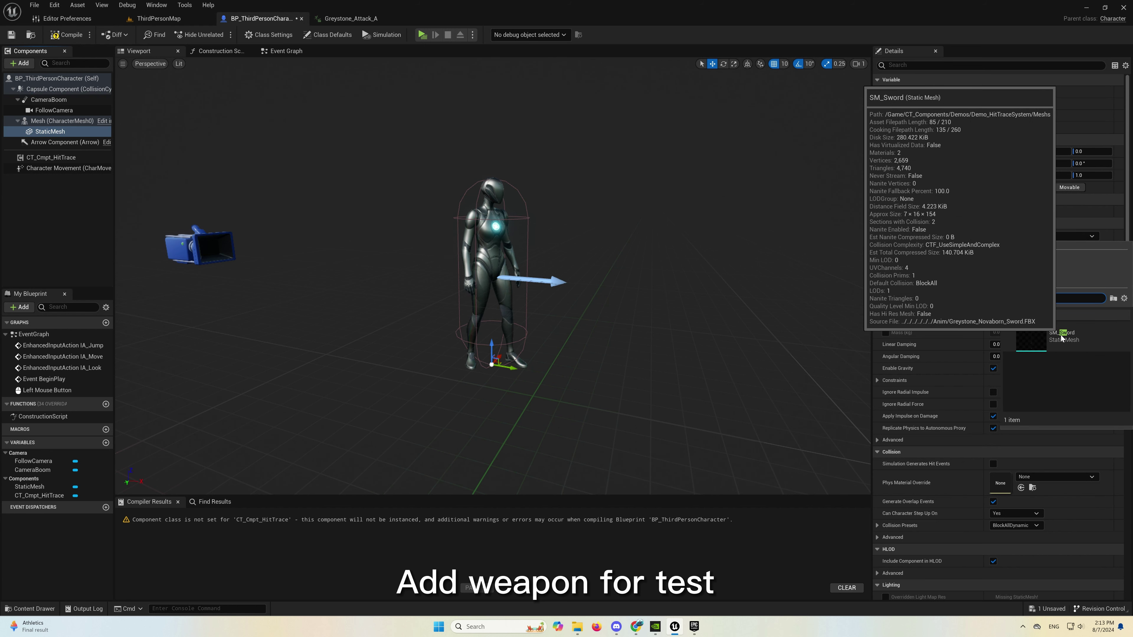
left_click(1063, 338)
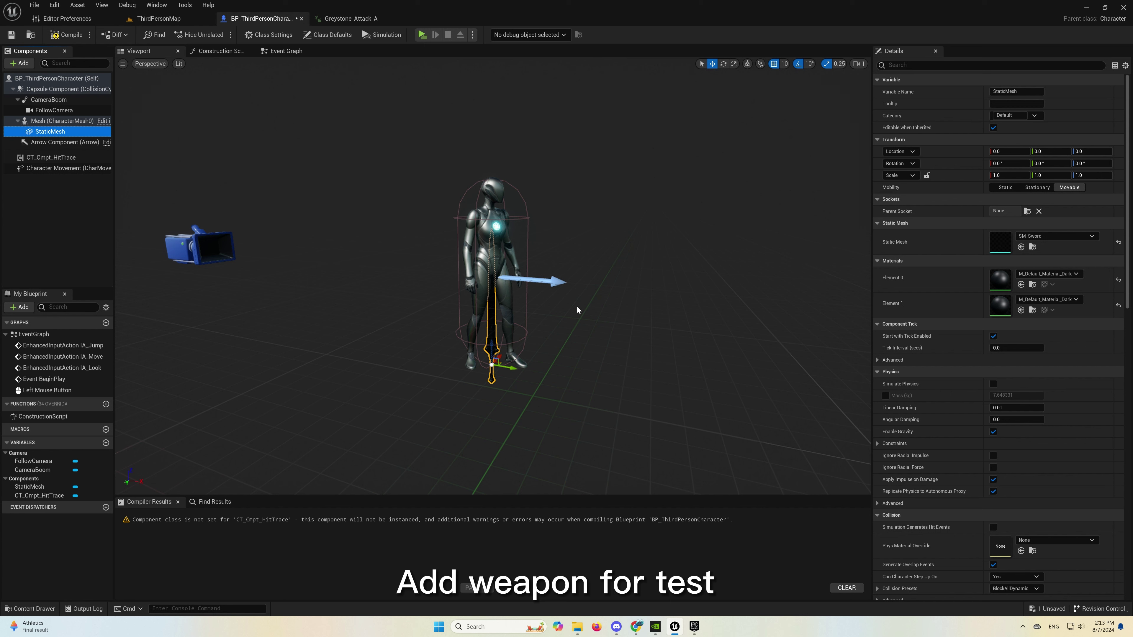
left_click_drag(578, 310, 646, 310, "alt")
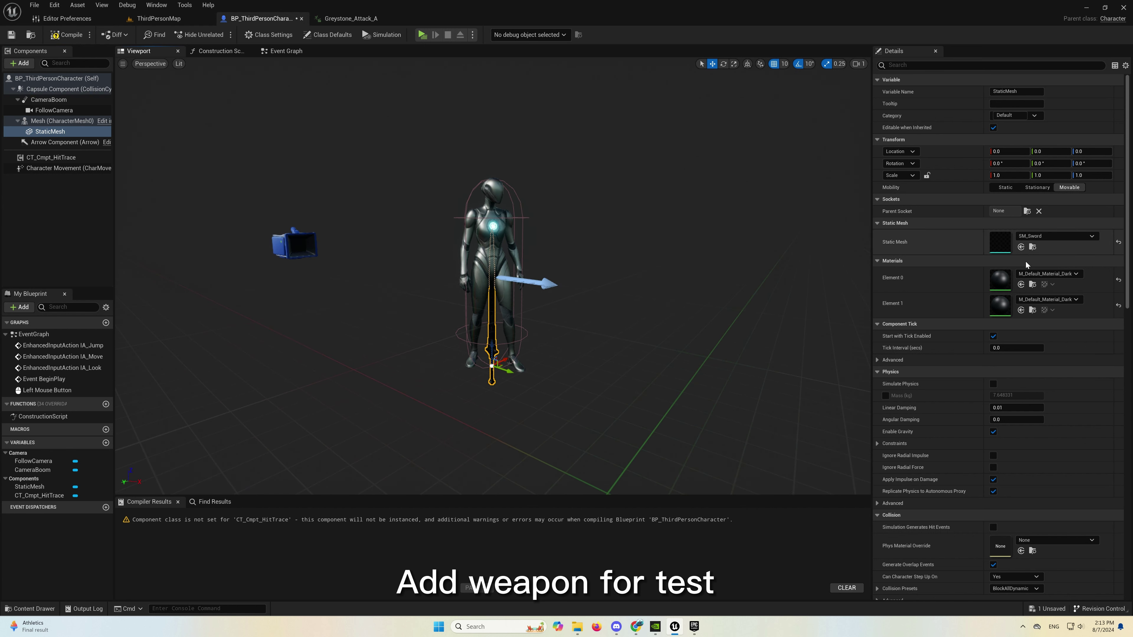
- Attach the sword to the hand_r parent socket
left_click(1027, 211)
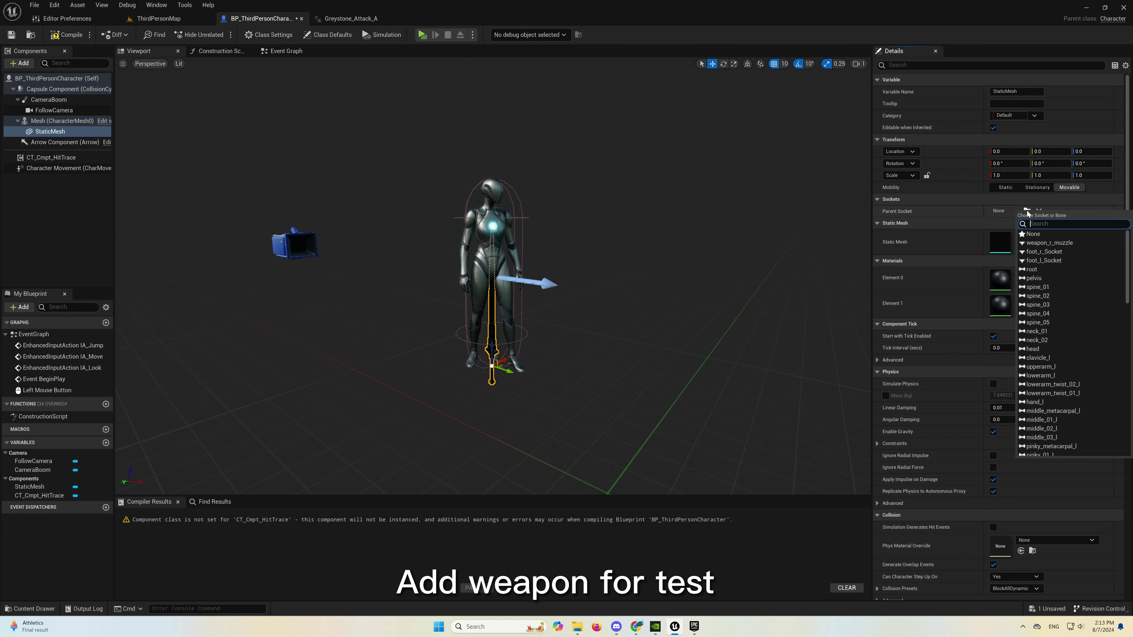
type("hand")
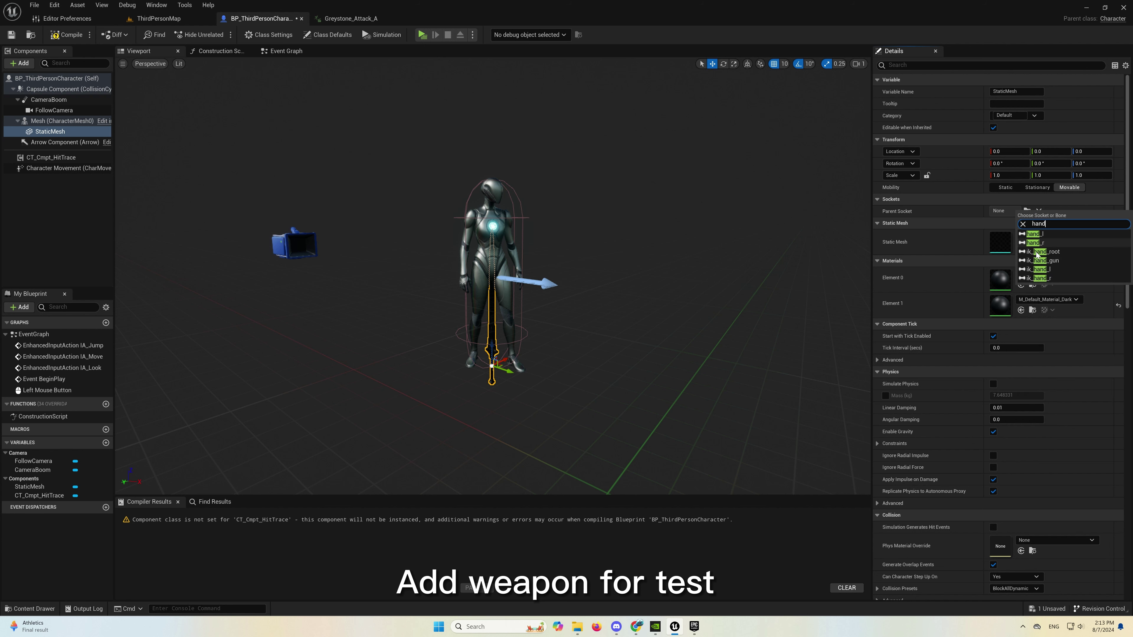
left_click(1046, 245)
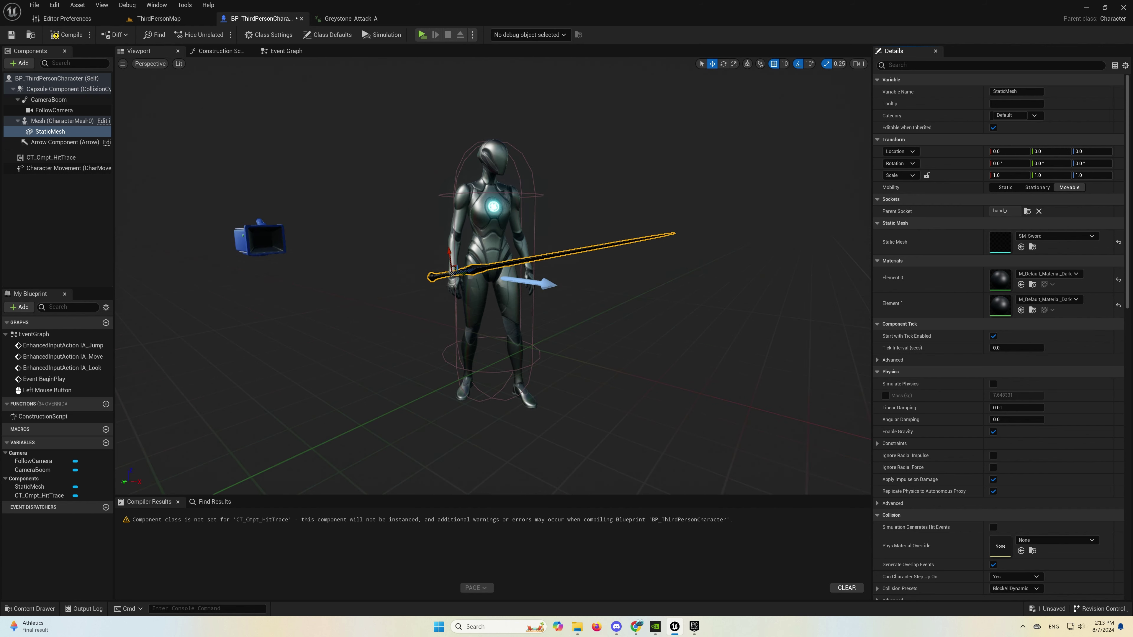
mouse_move(535, 259)
left_mouse_down()
mouse_move(535, 285)
mouse_move(536, 268)
left_mouse_up()
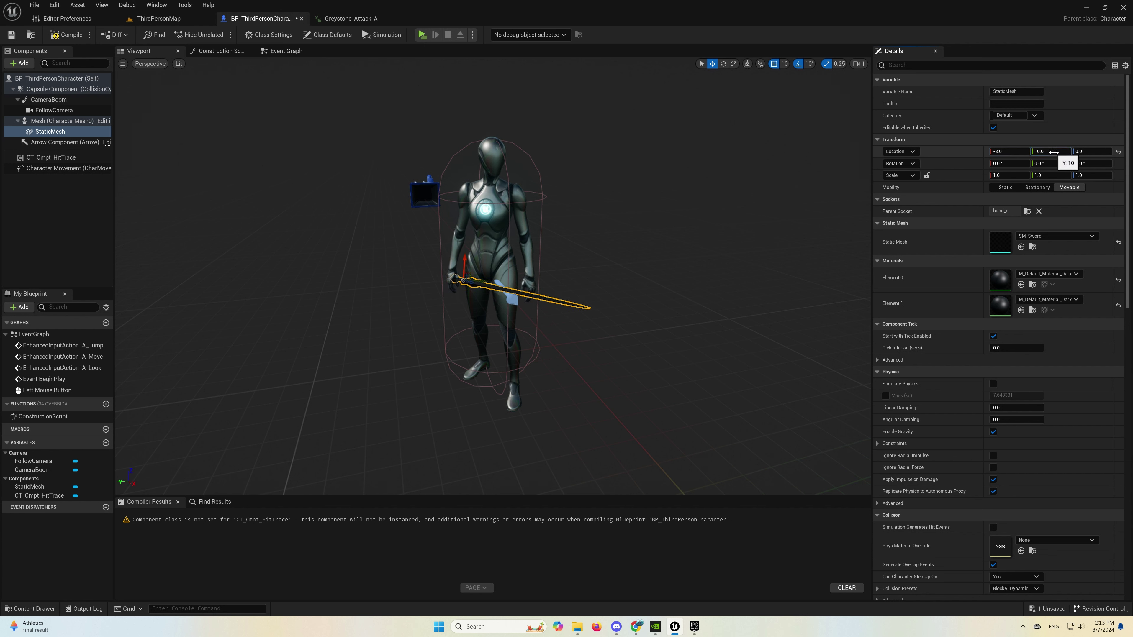
- Offset the sword to Location Y 2 and rotate it 90° in yaw
type("2")
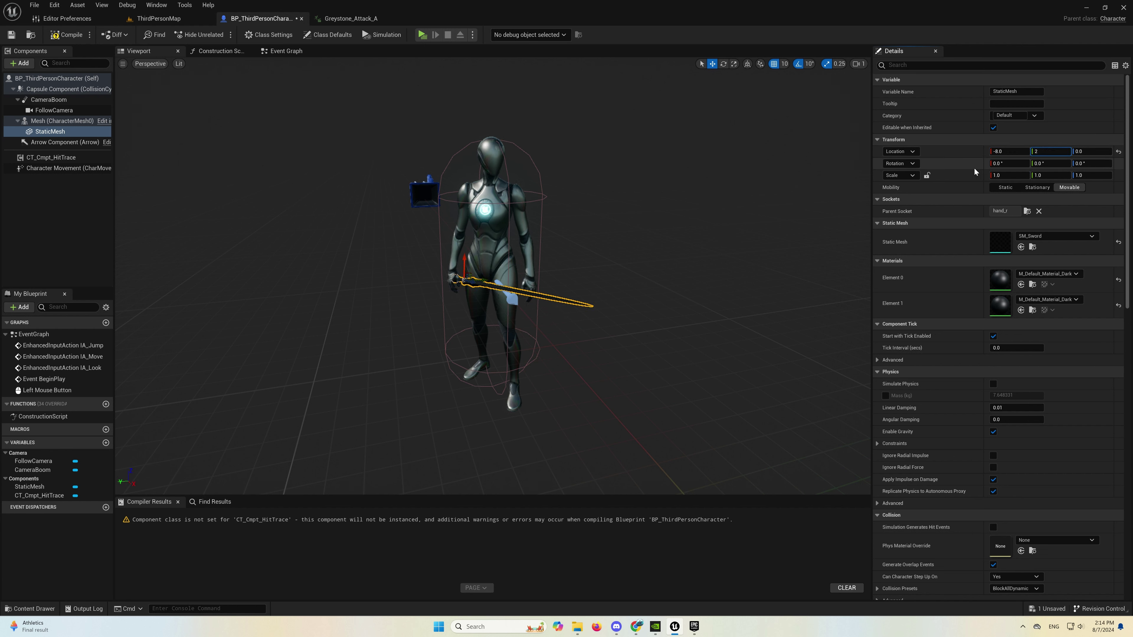
mouse_move(625, 290)
left_mouse_down()
mouse_move(580, 290)
mouse_move(579, 304)
left_mouse_up()
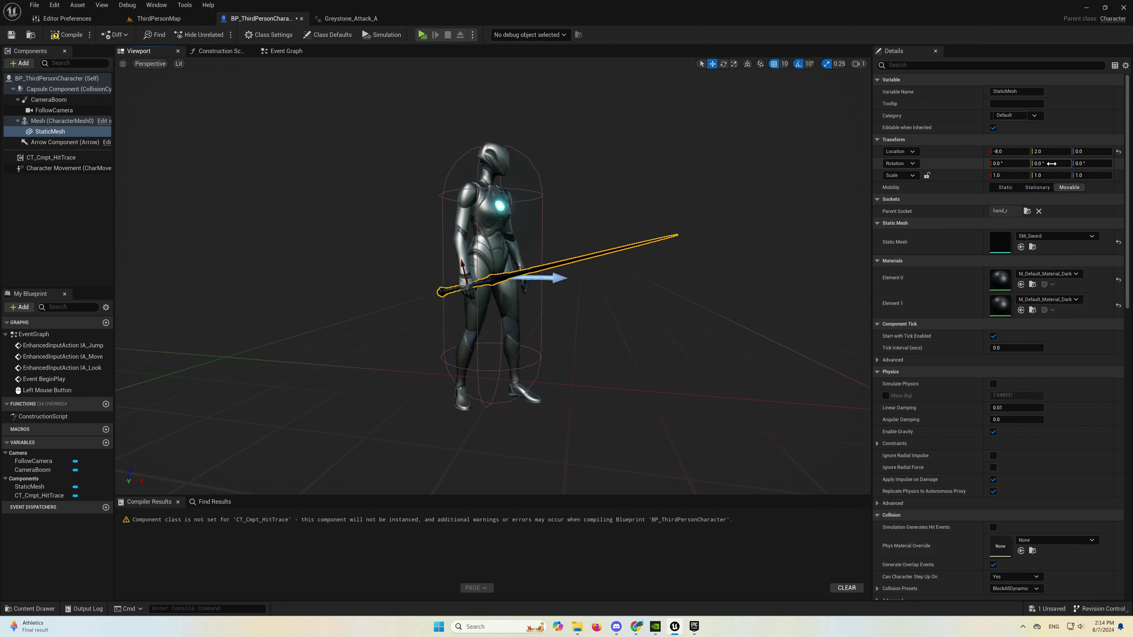
left_click(1093, 164)
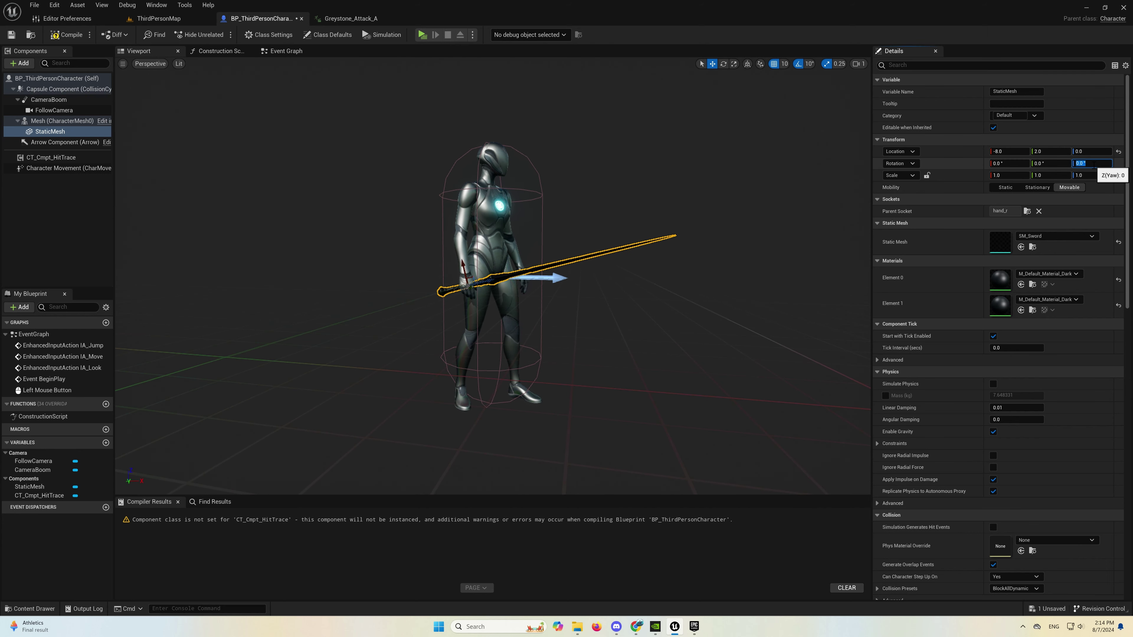
key("Return")
left_click_drag(584, 321, 616, 322)
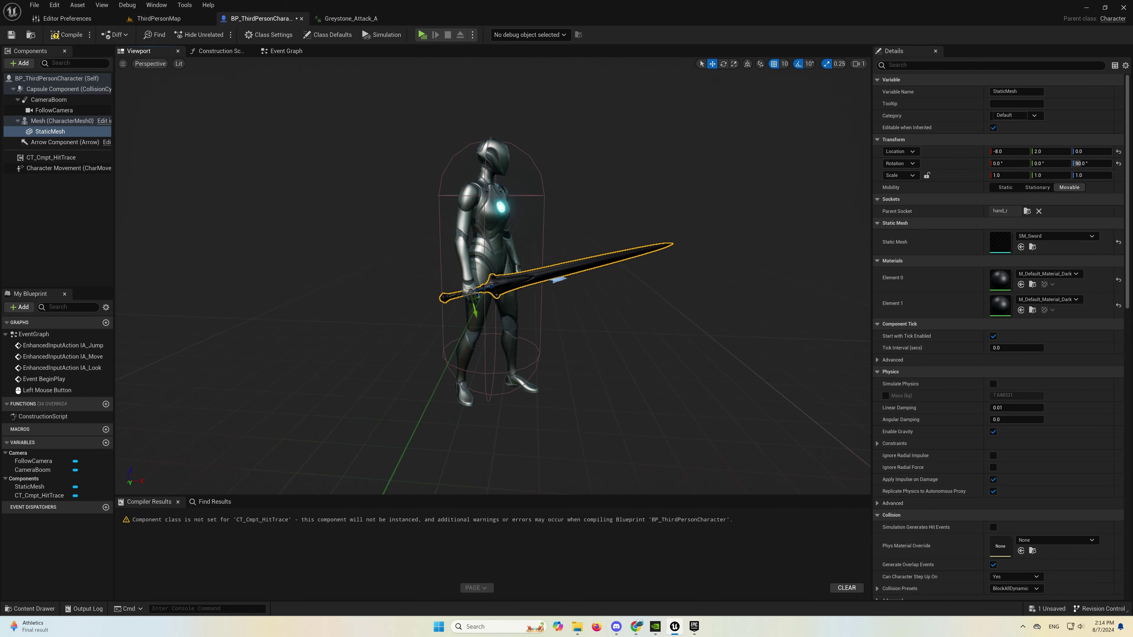
mouse_move(734, 248)
left_mouse_down()
mouse_move(689, 248)
mouse_move(823, 248)
left_mouse_up()
left_click_drag(613, 220, 568, 221)
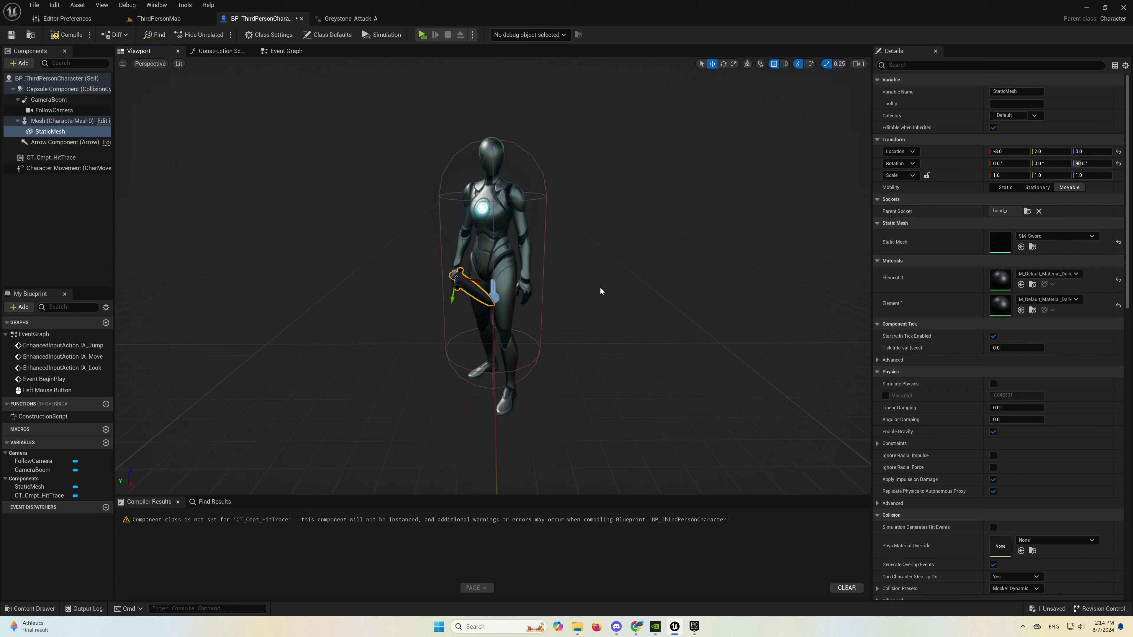
- Compile the character Blueprint and play-test two sword attacks with the left mouse button
left_click(68, 40)
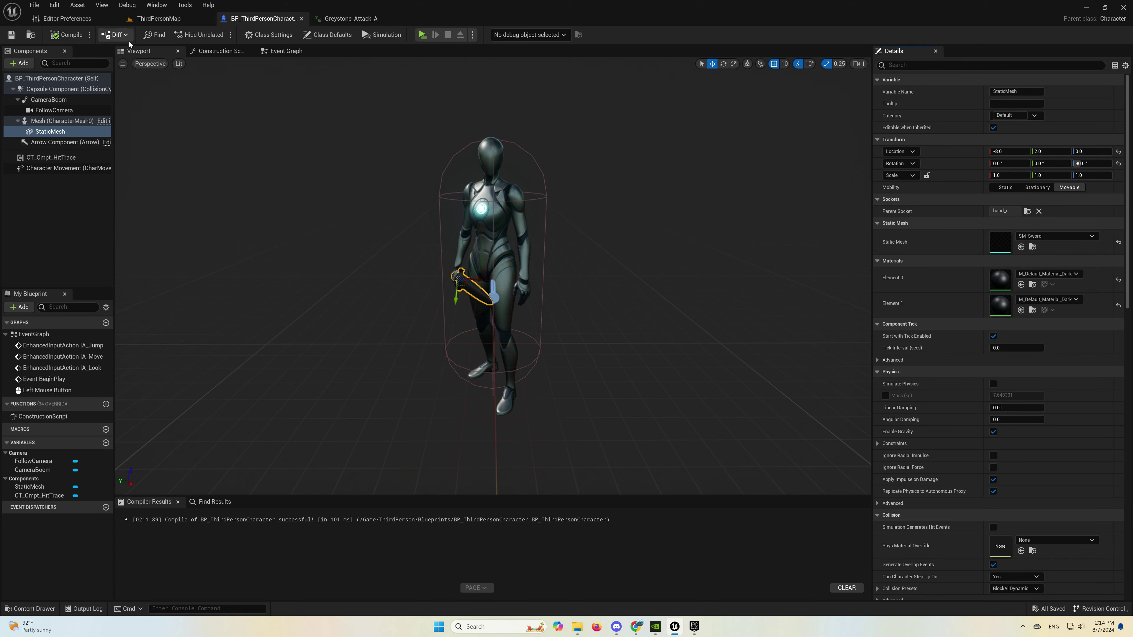
left_click(420, 38)
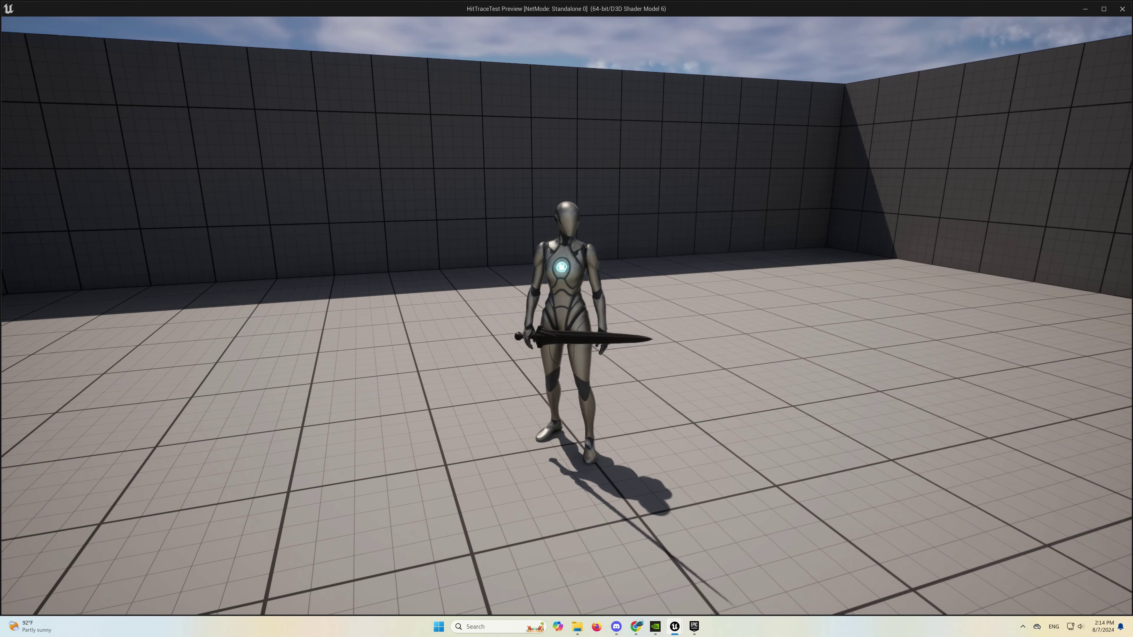
left_click(567, 319)
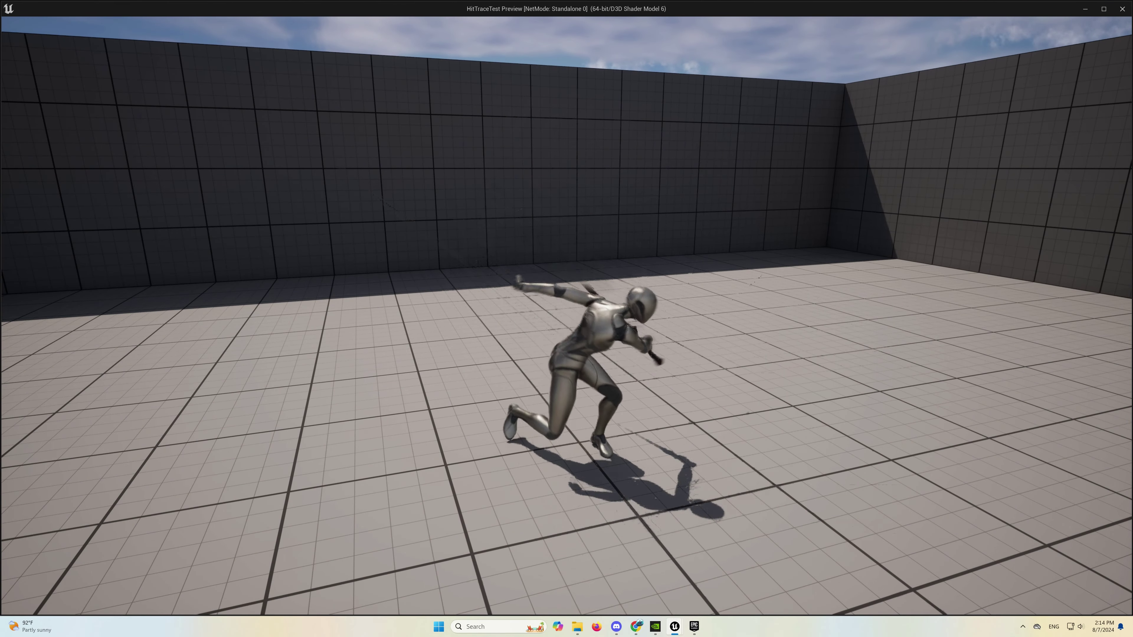
left_click(567, 319)
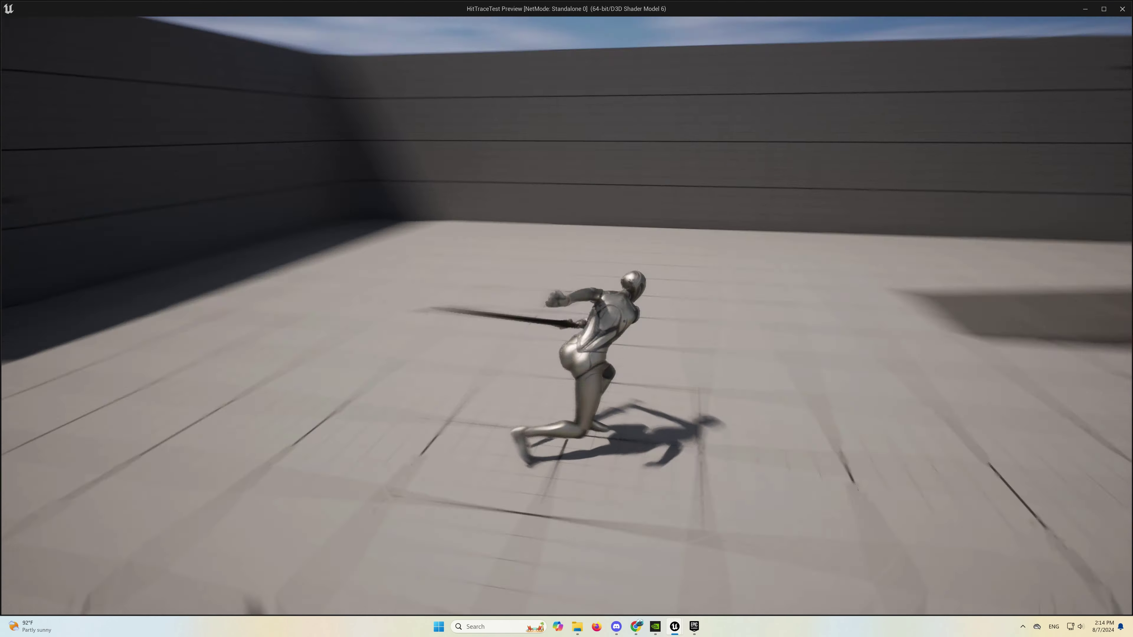
key("Escape")
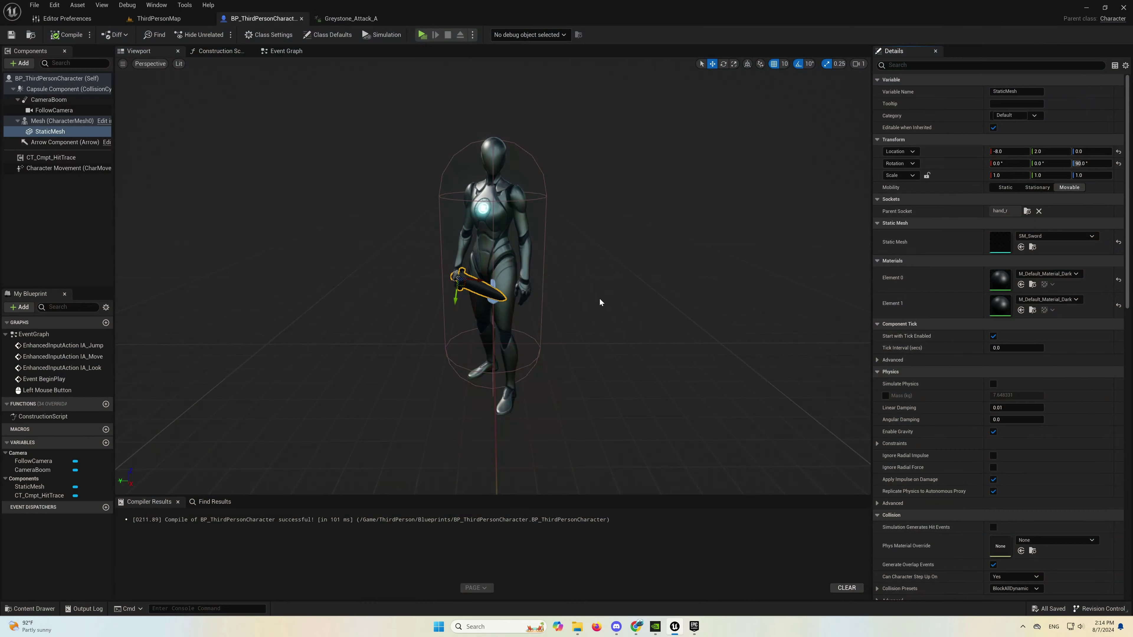
- Locate Greystone_Attack_A_Montage in the Content Browser from the Play Montage node
left_click(56, 335)
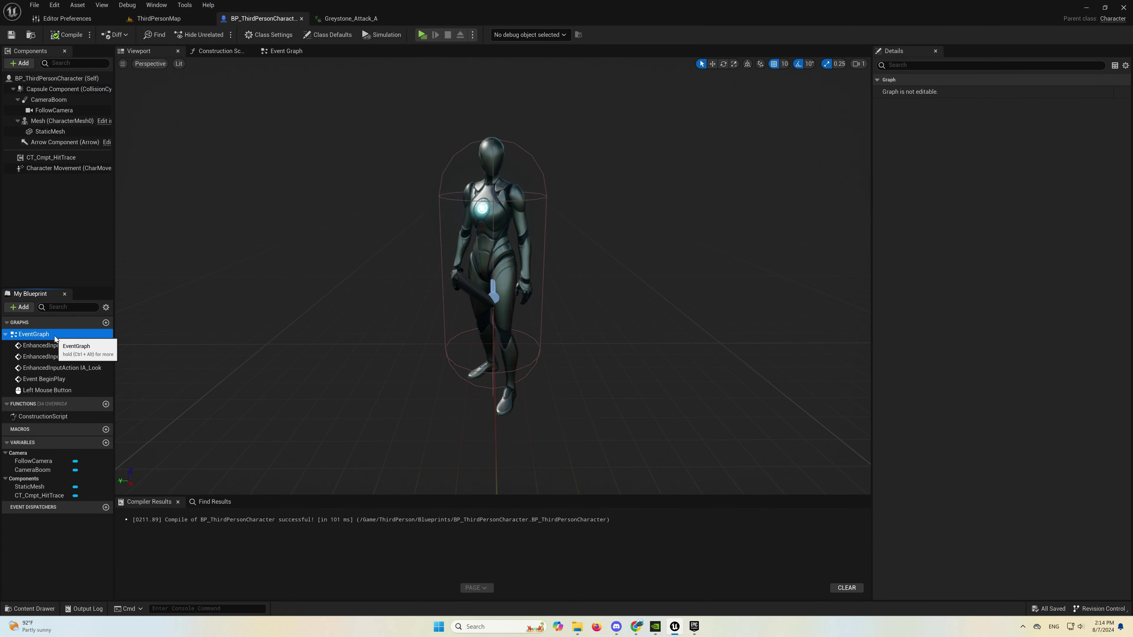
double_click(56, 336)
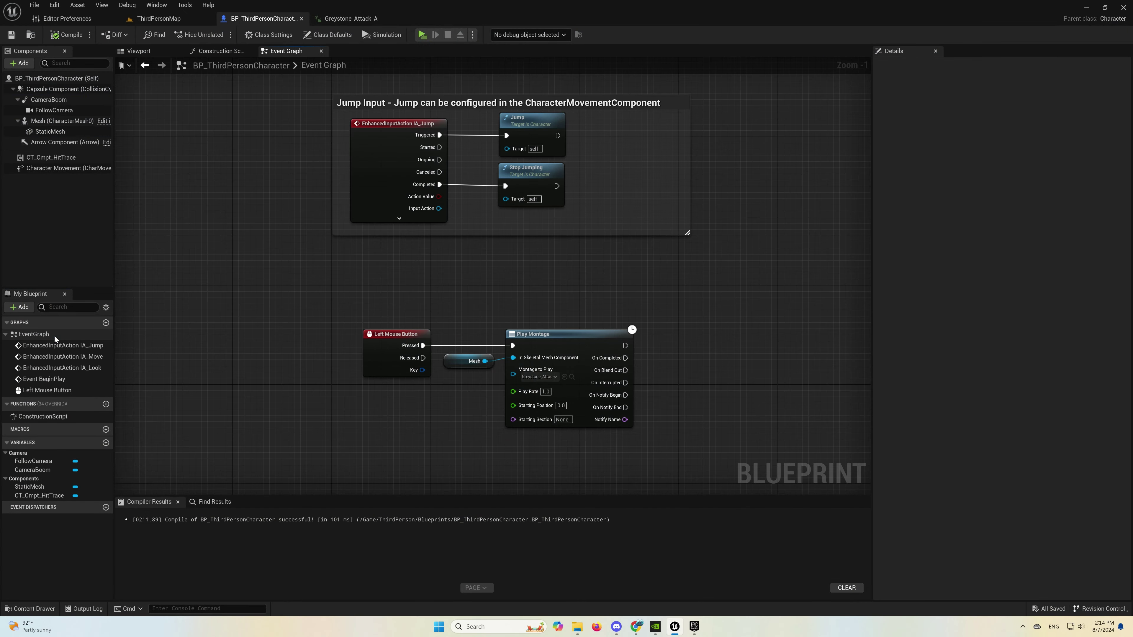
scroll(455, 289, "up", 2)
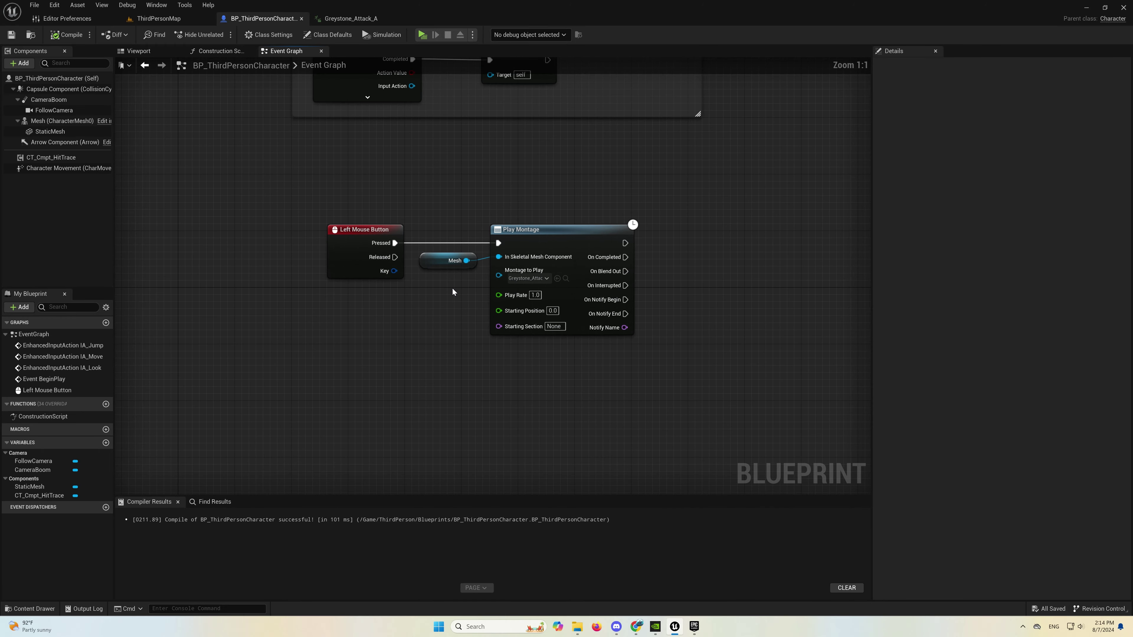
left_click(569, 279)
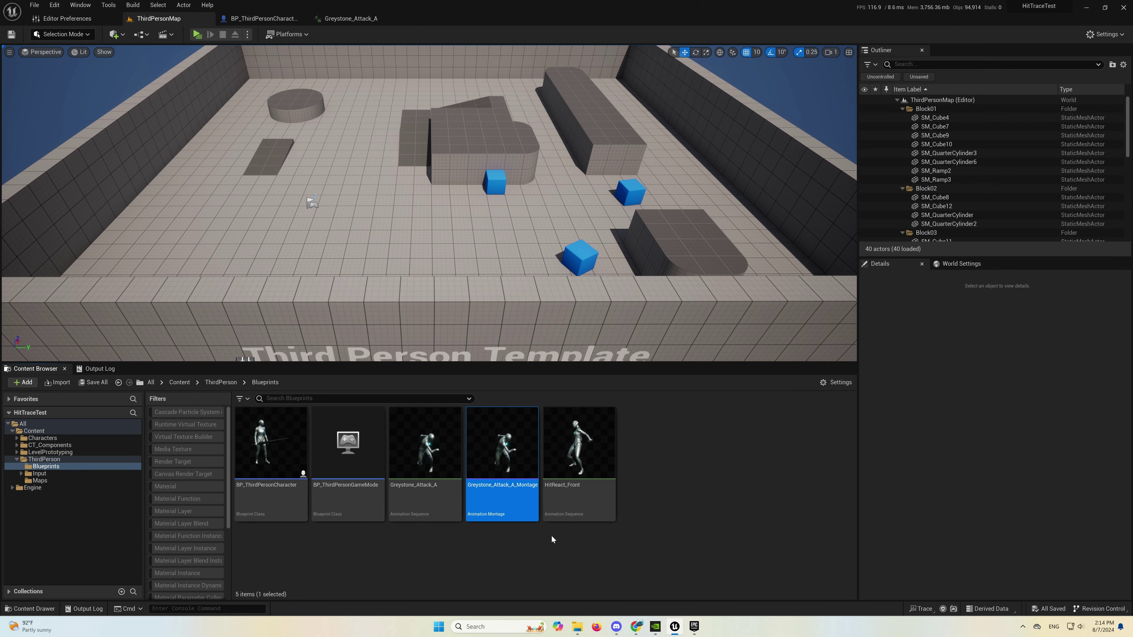
- Add a Montage Notify Window at frame 8 of Greystone_Attack_A_Montage
double_click(504, 461)
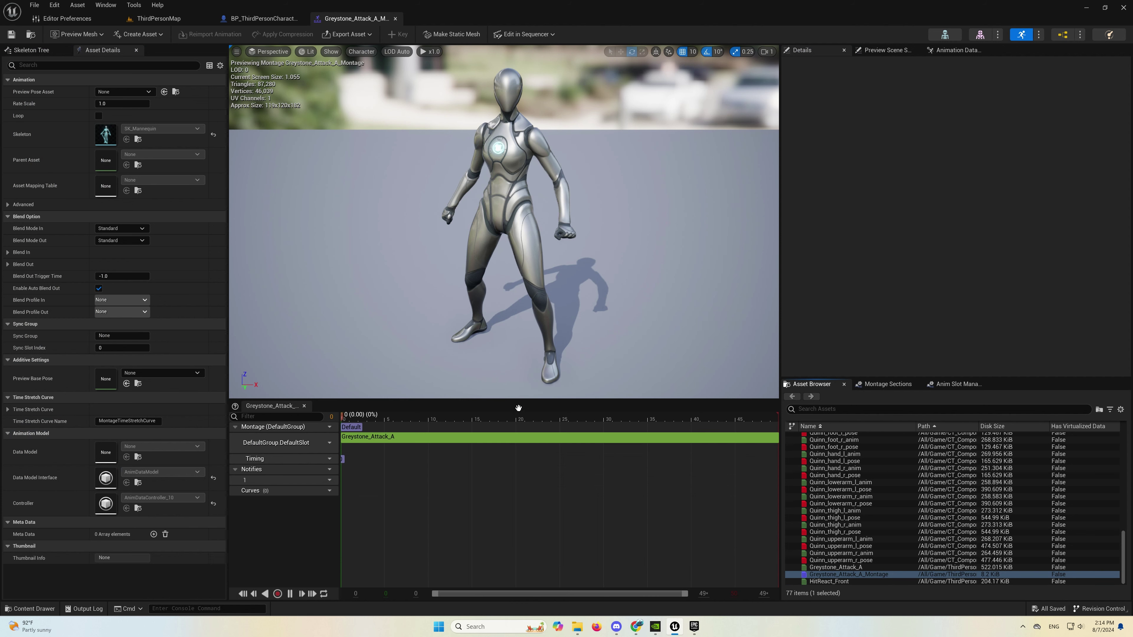
left_click(395, 421)
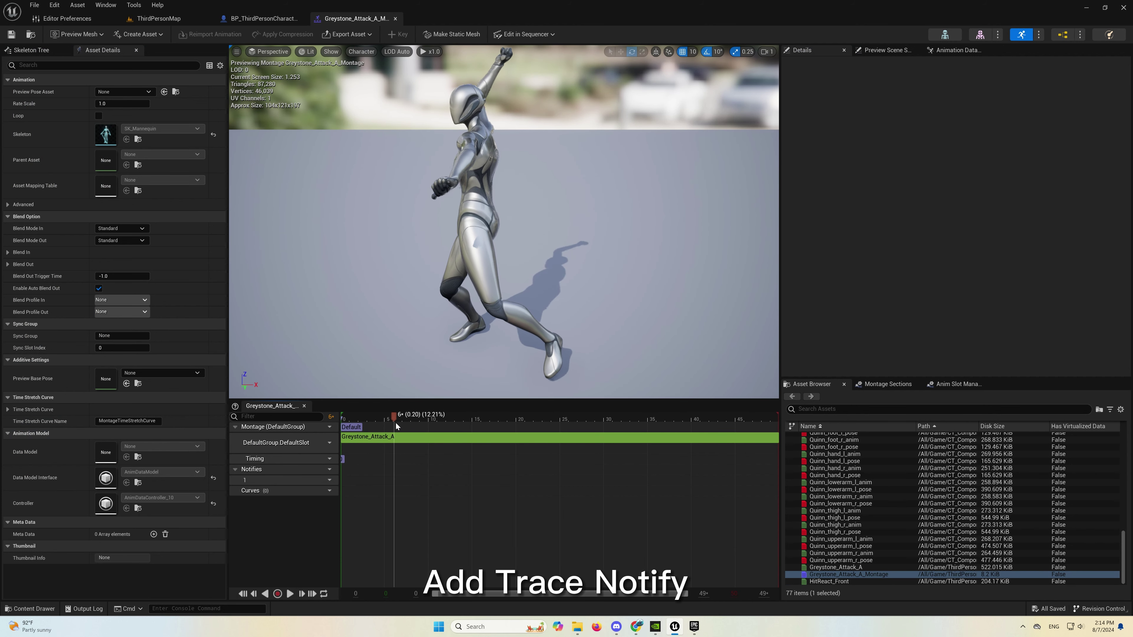
left_click_drag(396, 424, 414, 424)
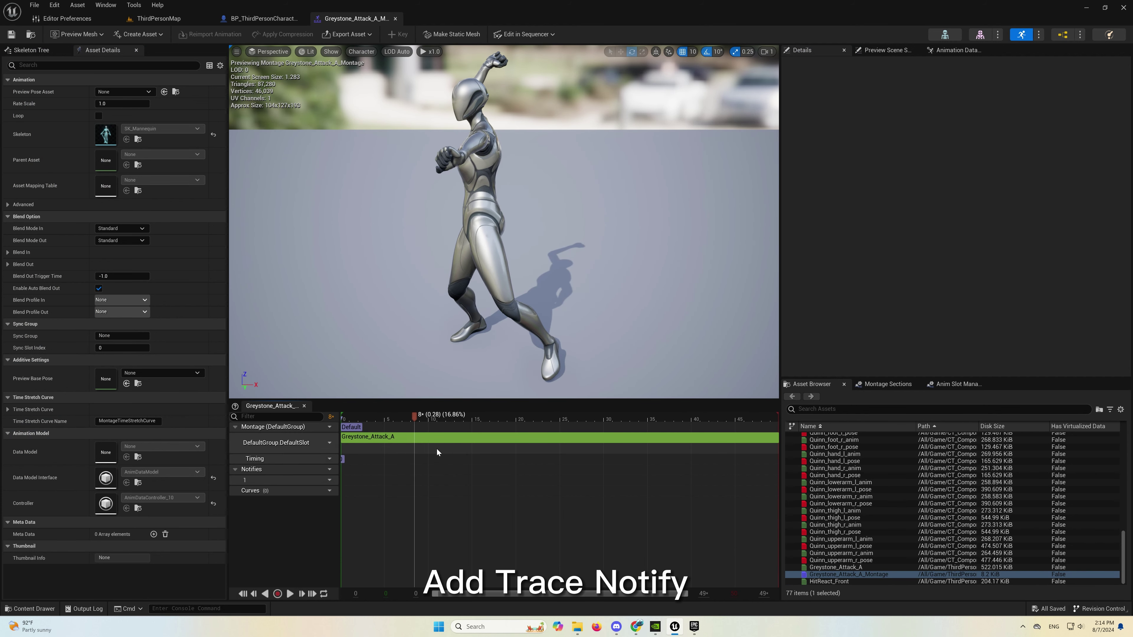
right_click(415, 480)
mouse_move(451, 499)
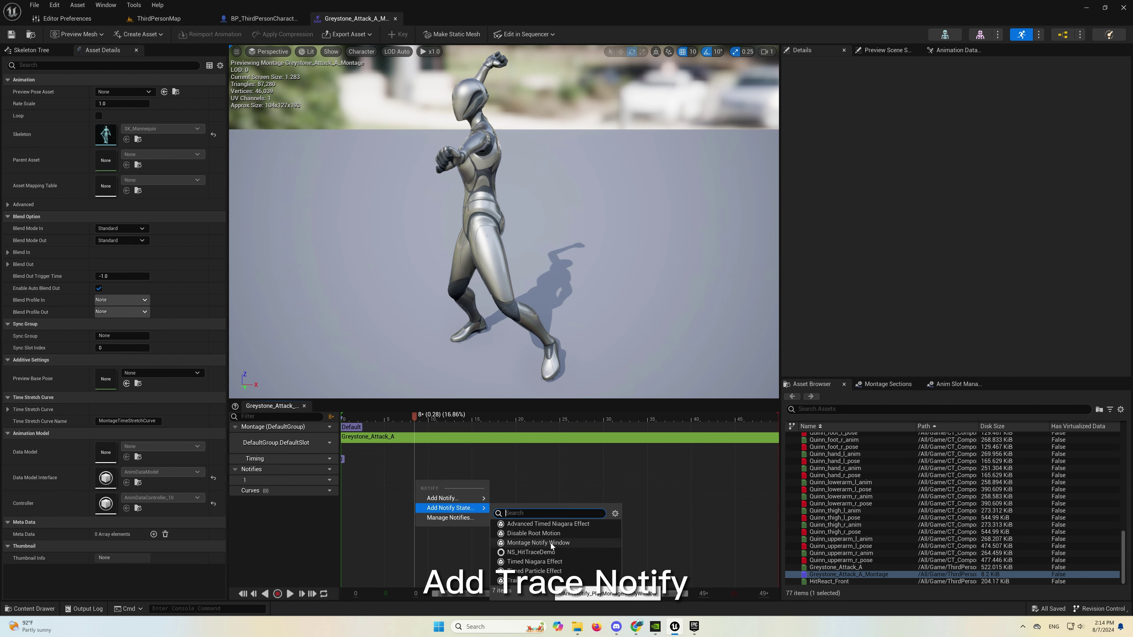
left_click(554, 546)
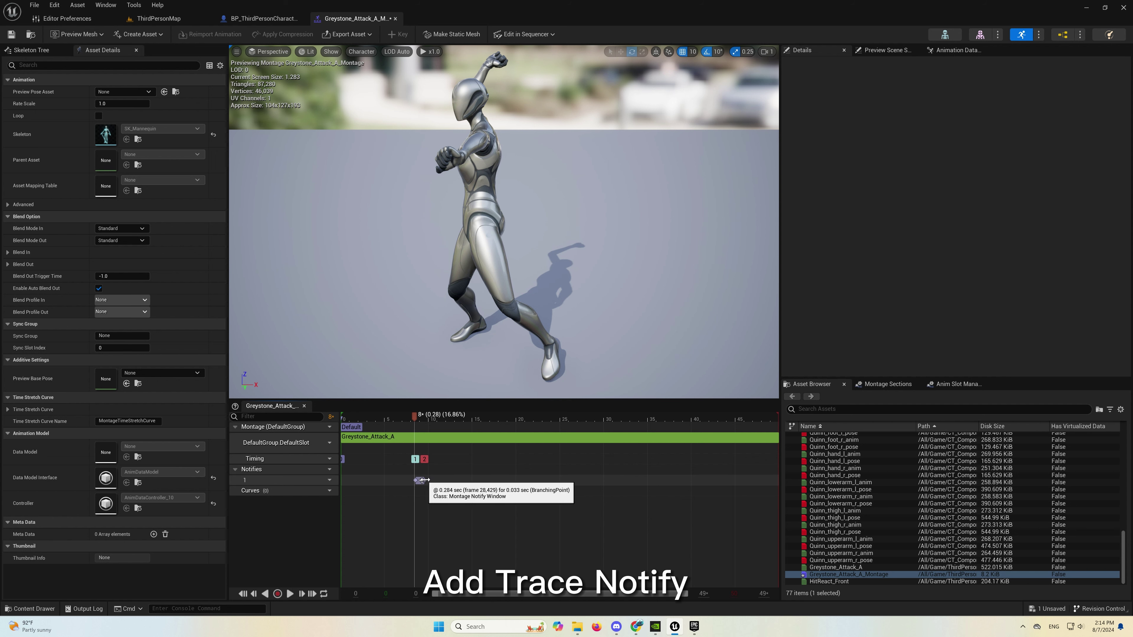
- Extend the notify window to frame 13 and name it Trace
left_click_drag(414, 416, 460, 421)
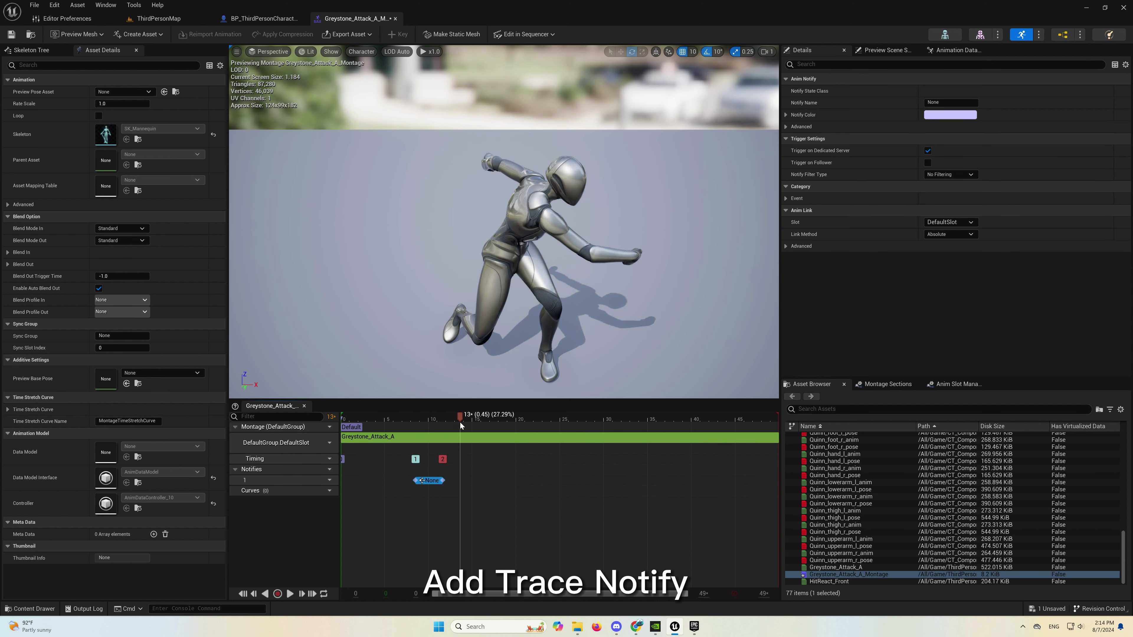
left_click_drag(443, 483, 454, 482)
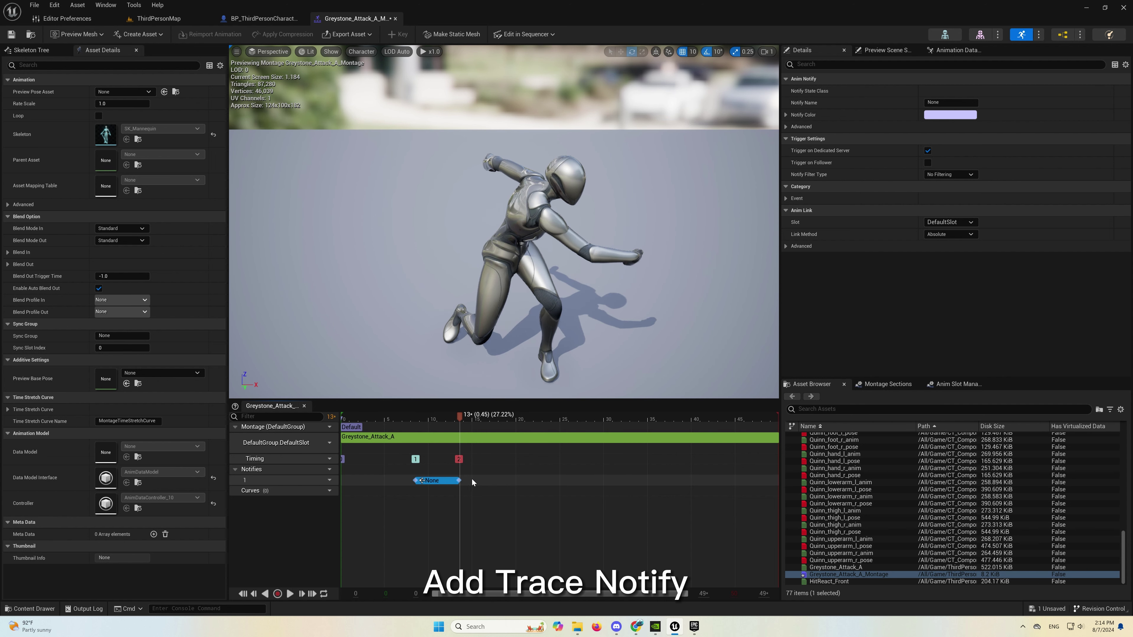
left_click(955, 104)
type("T")
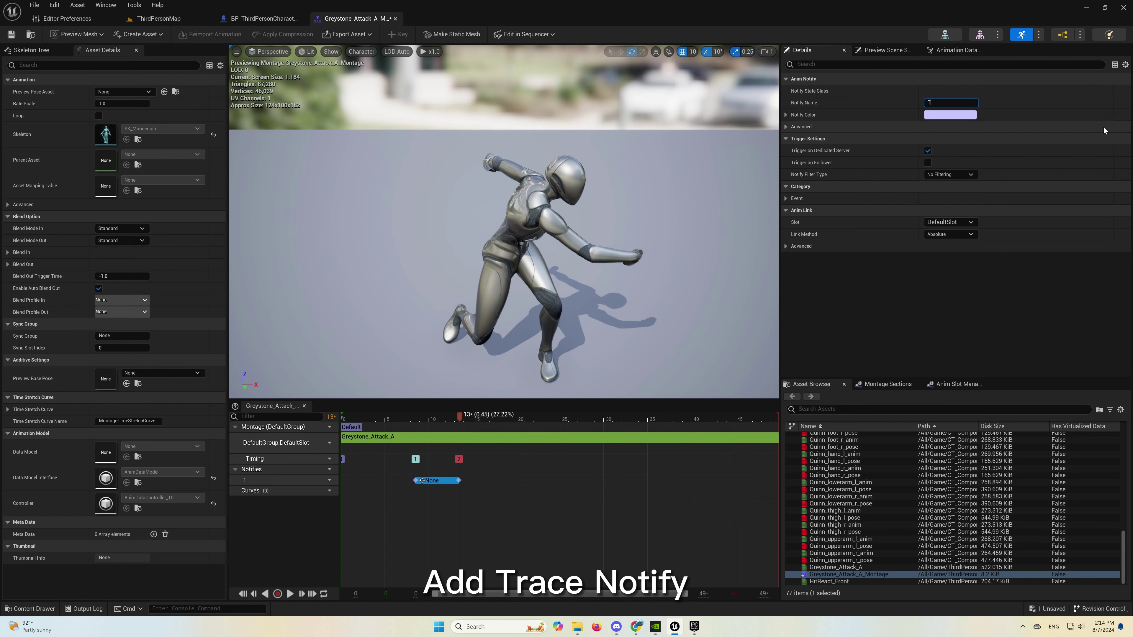
type("race")
key("Return")
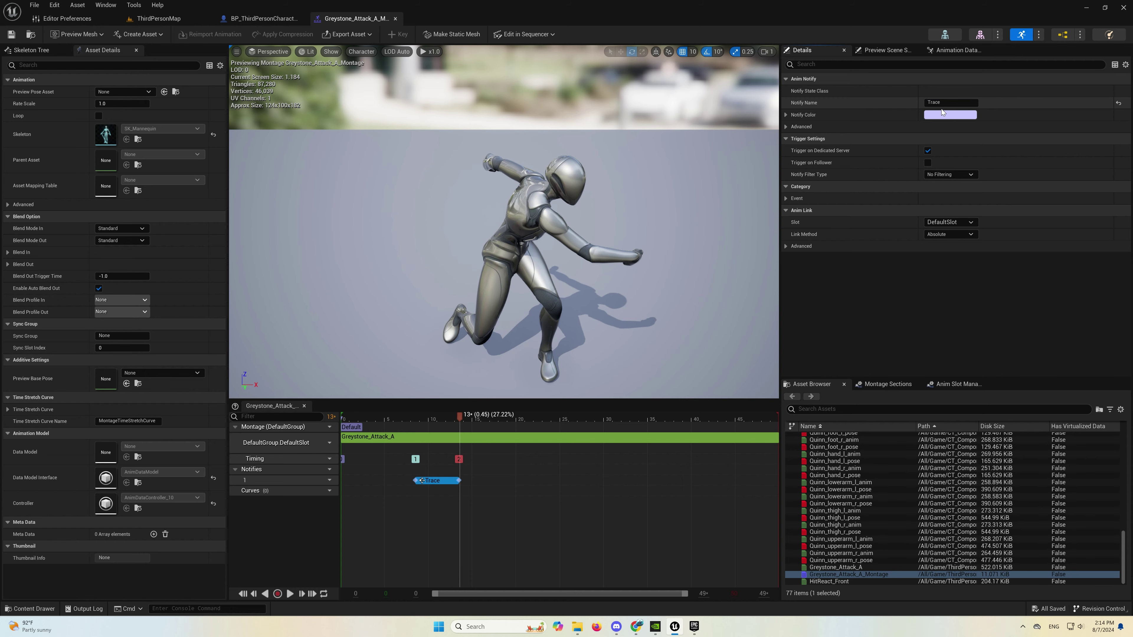
left_click(262, 20)
- Add a Switch on Name fed by Notify Name and driven by On Notify Begin
left_click_drag(620, 332, 690, 319)
left_click(726, 456)
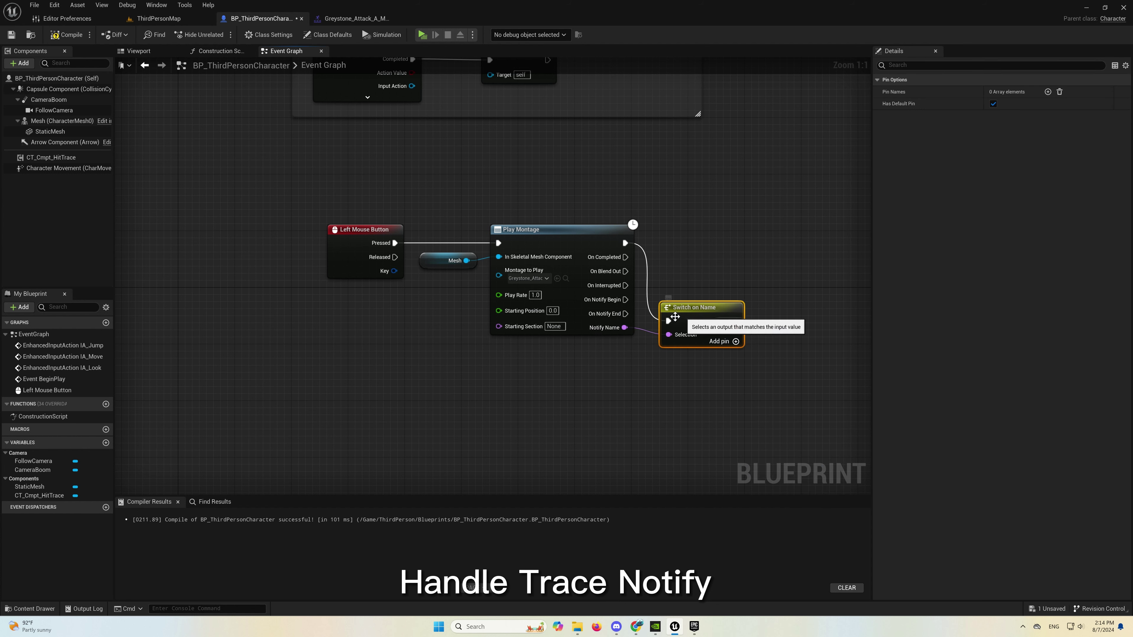
left_click_drag(625, 300, 669, 321)
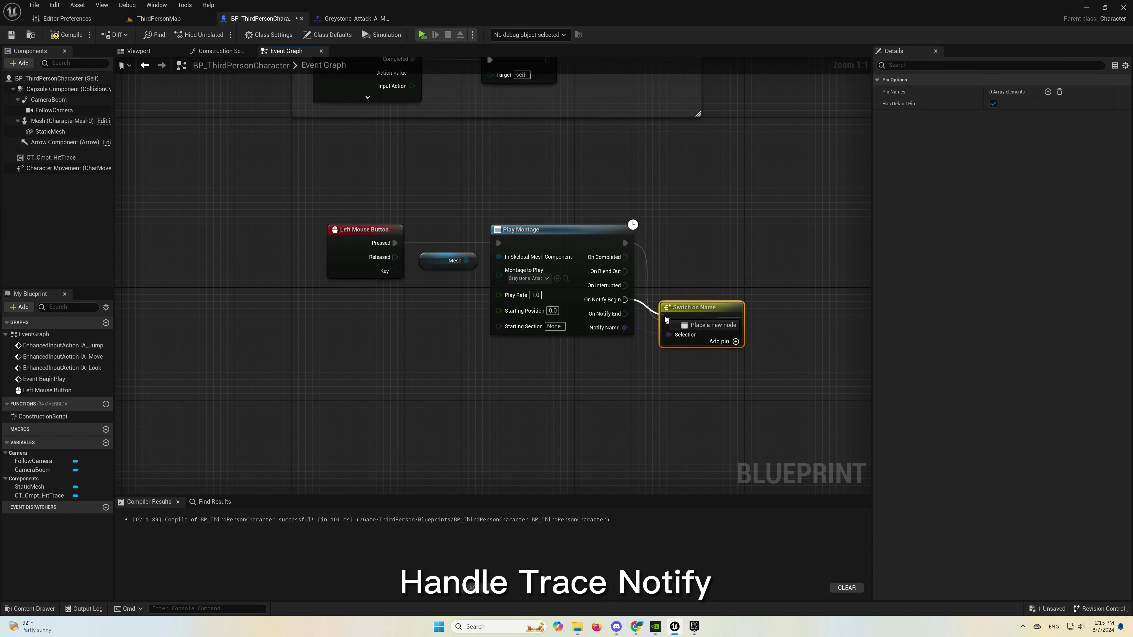
left_click(647, 262)
left_click_drag(694, 308, 687, 287)
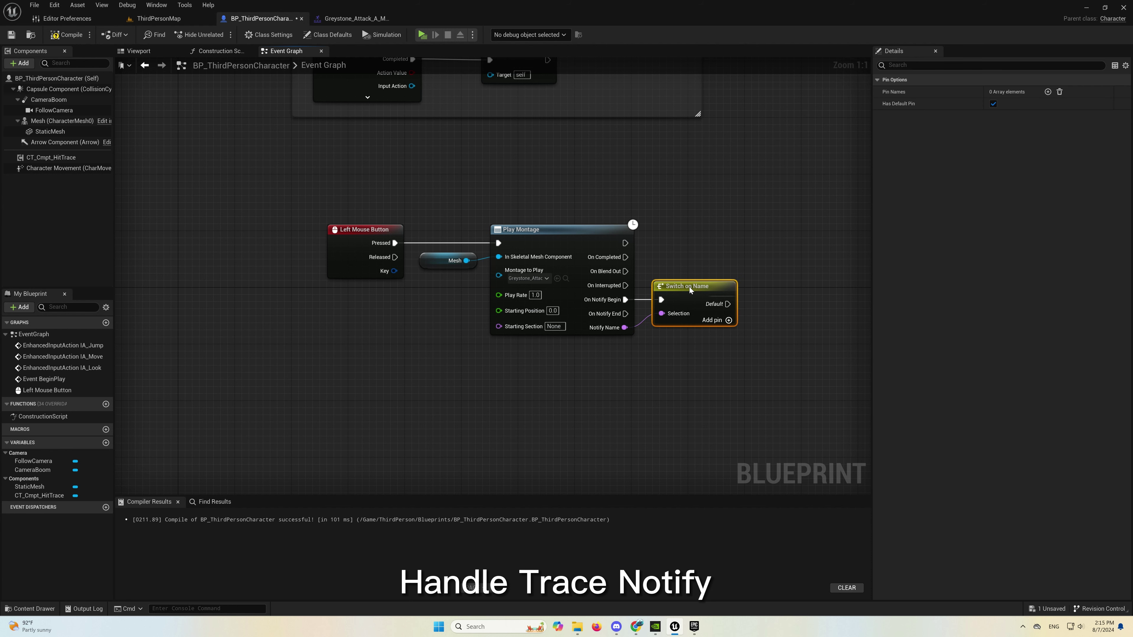
- Give the switch a Trace case without a default pin, and place a CT_Cmpt_HitTrace reference below it
left_click(1045, 92)
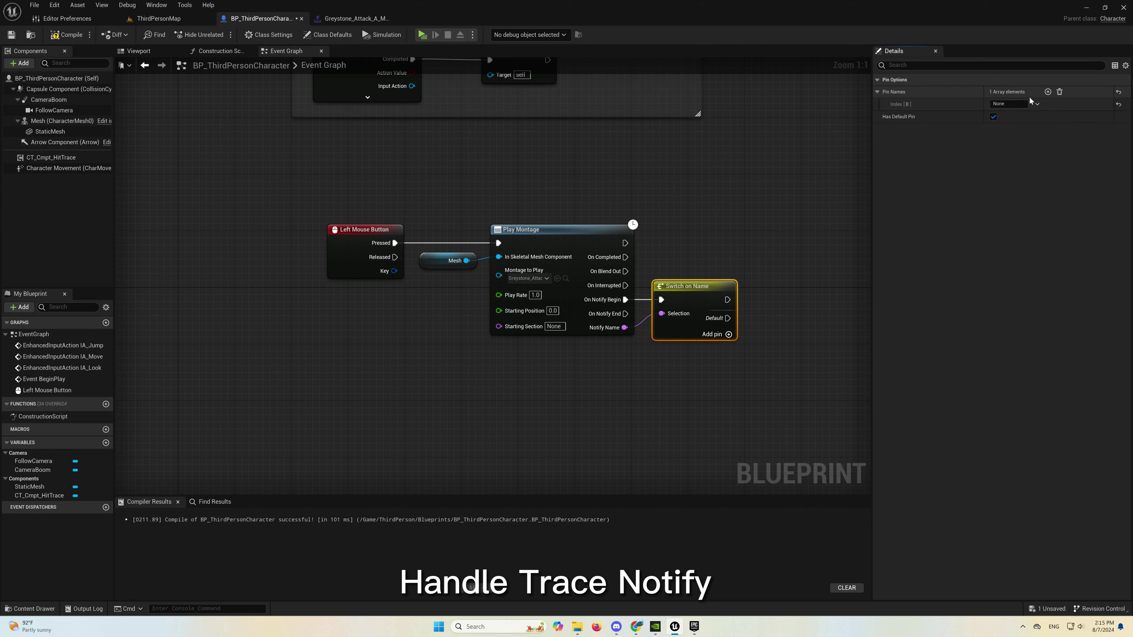
type("Trace")
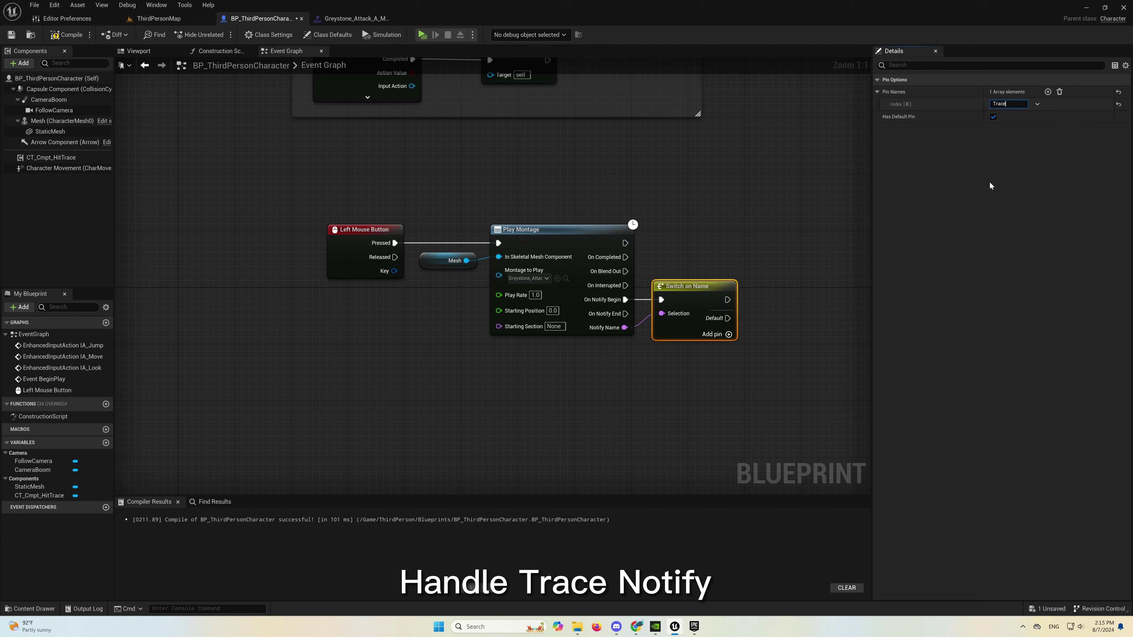
left_click(992, 116)
left_click(820, 307)
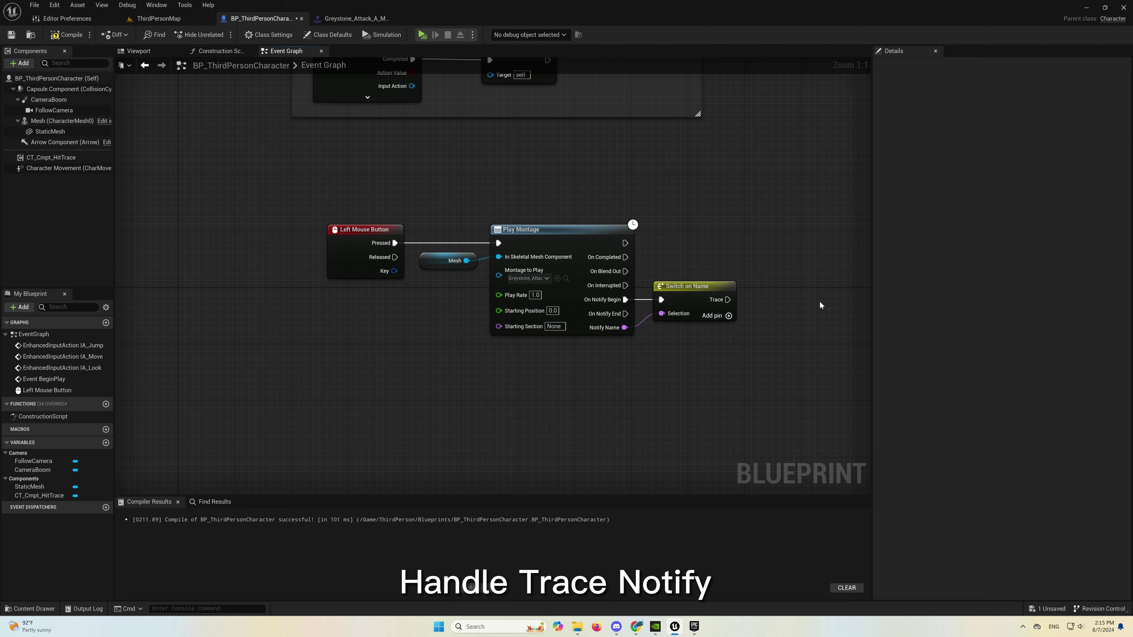
right_click_drag(819, 306, 640, 292)
left_click(530, 290)
left_click(541, 318)
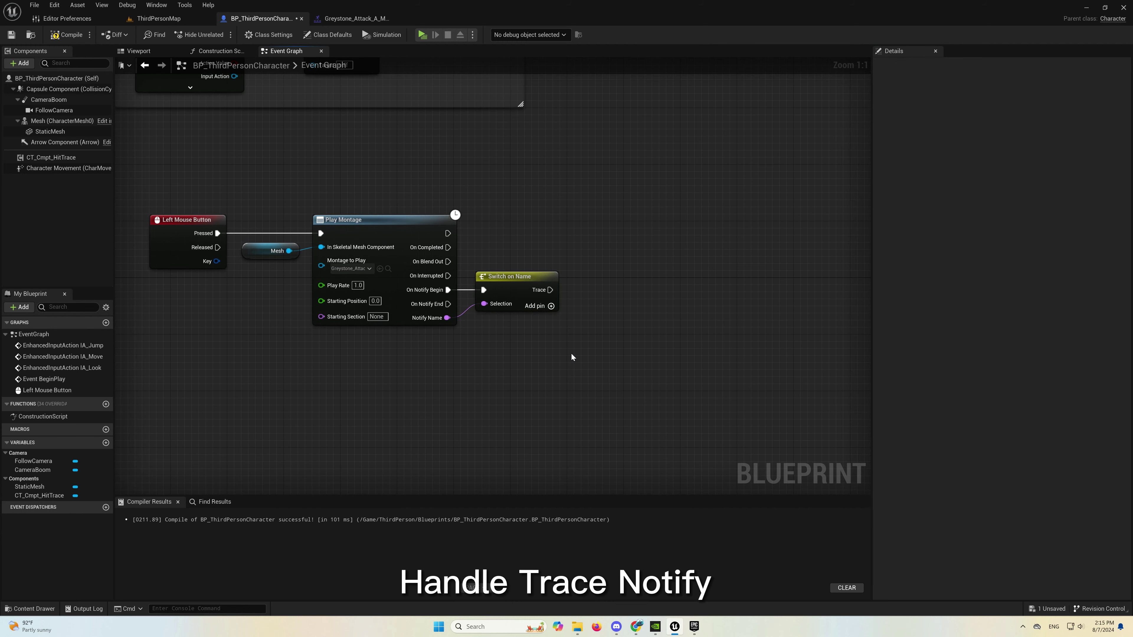
left_click_drag(52, 158, 363, 286)
left_click_drag(471, 343, 607, 302)
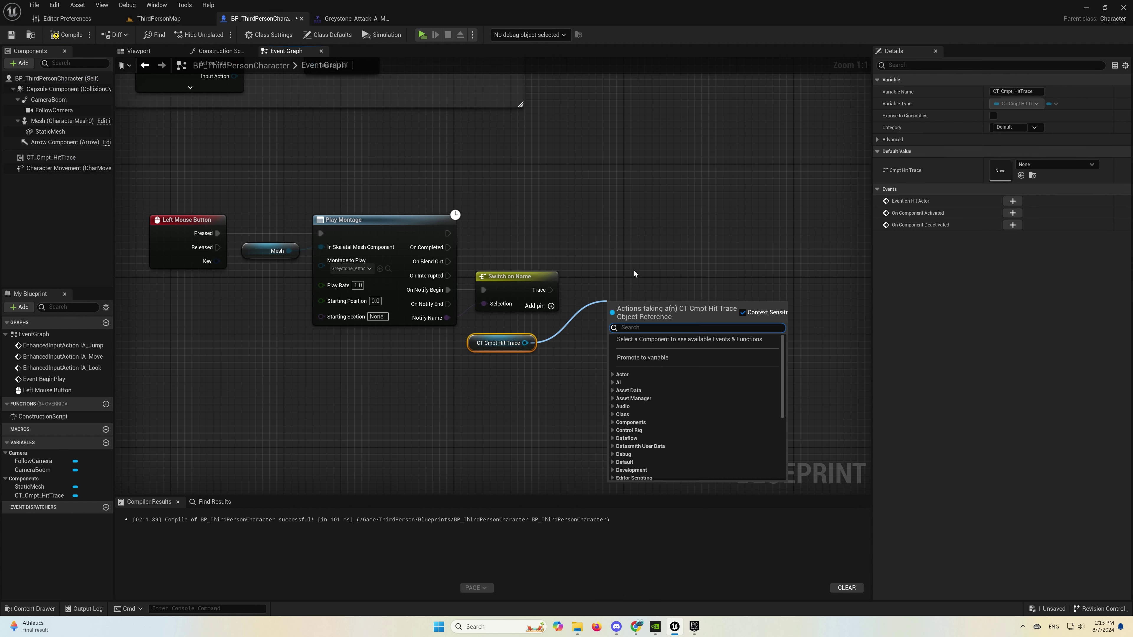
- Add Begin Trace by Objects on the hit trace component, run from the switch's Trace case
type("trace")
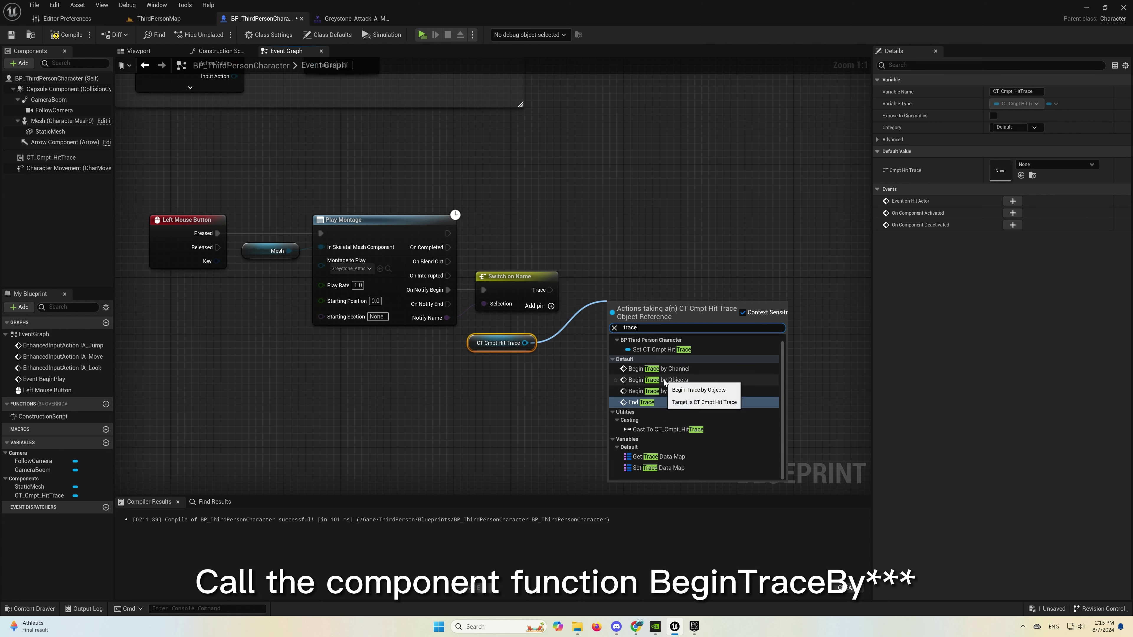
left_click(658, 380)
left_click_drag(660, 339, 689, 297)
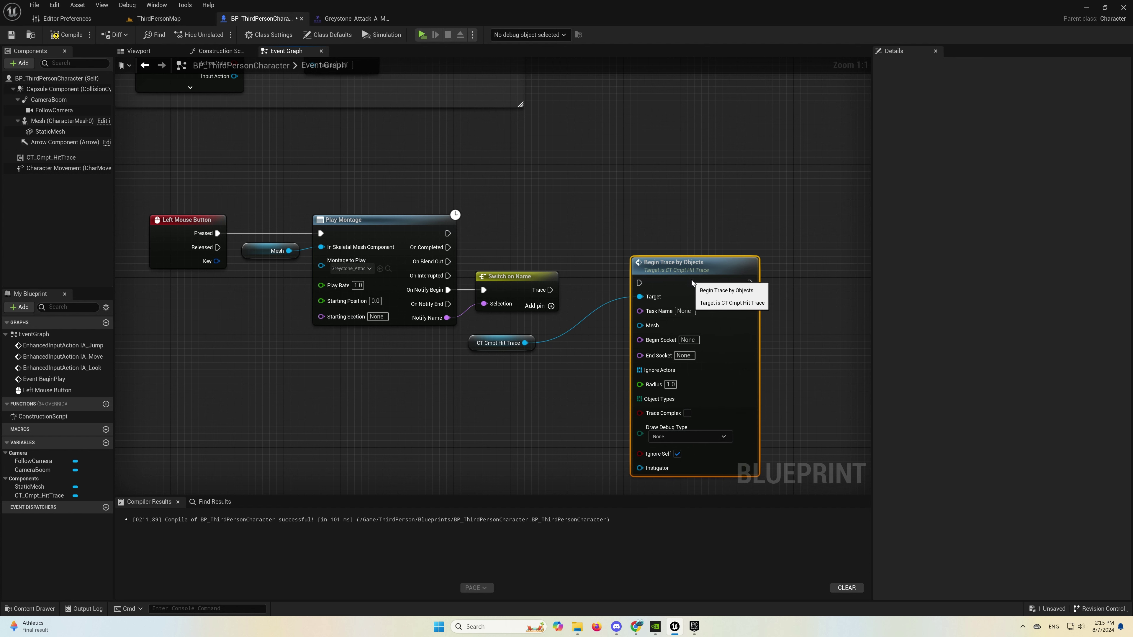
right_click_drag(558, 291, 568, 243)
left_click_drag(560, 241, 692, 229)
left_click_drag(512, 301, 541, 287)
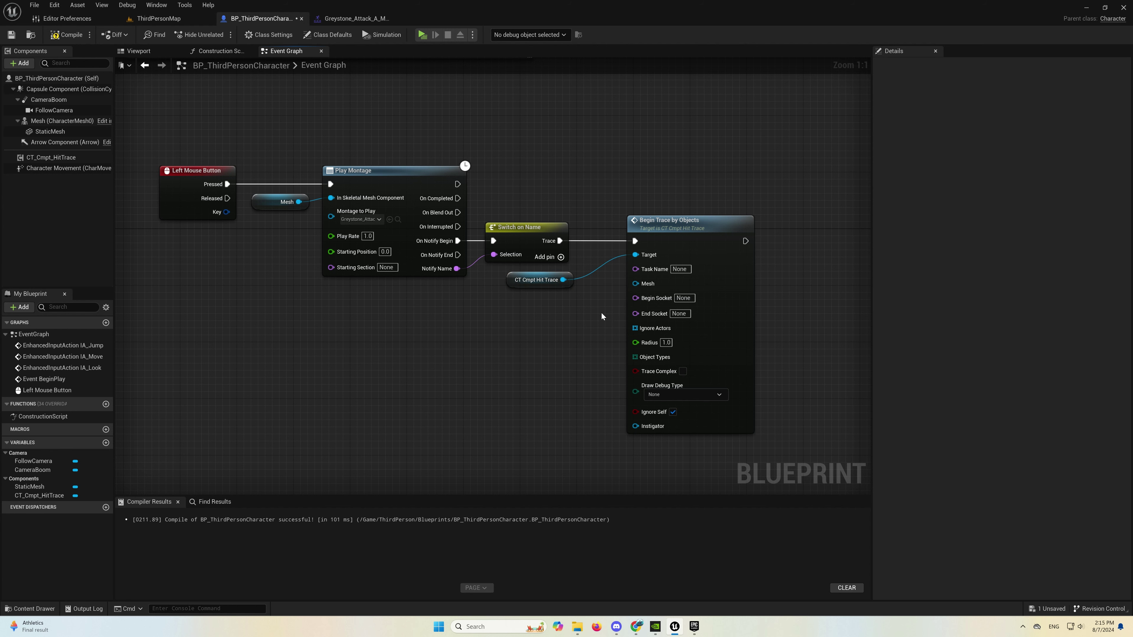
- Feed the sword's StaticMesh into Mesh with task name RightHand, then locate SM_Sword's asset
mouse_move(49, 130)
left_mouse_down()
mouse_move(559, 297)
mouse_move(635, 284)
left_mouse_up()
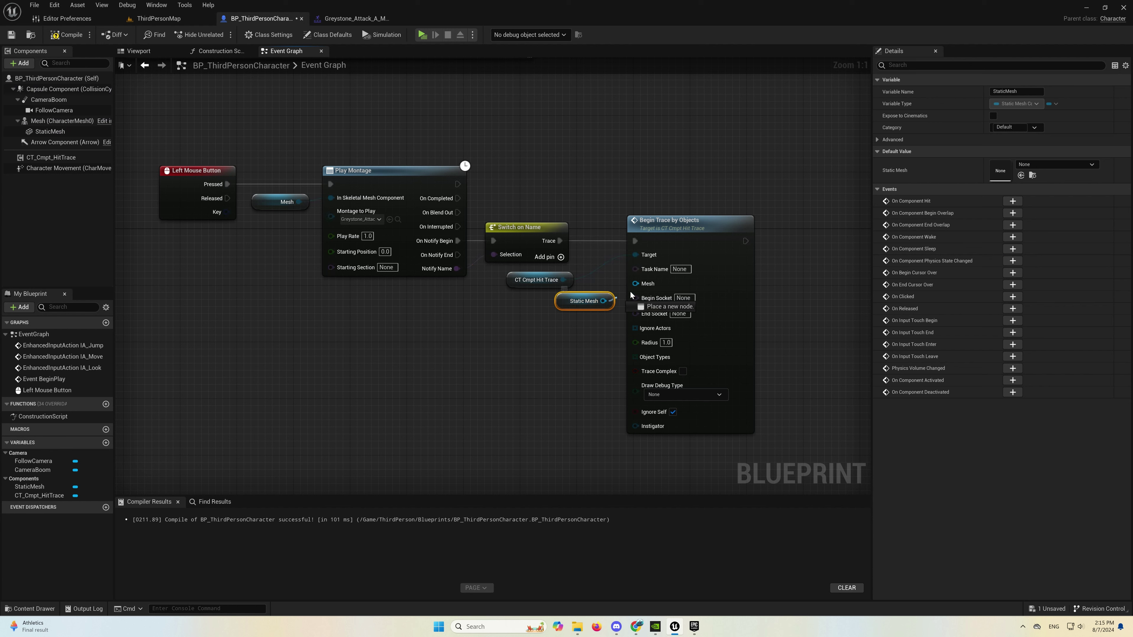
left_click_drag(535, 280, 599, 251)
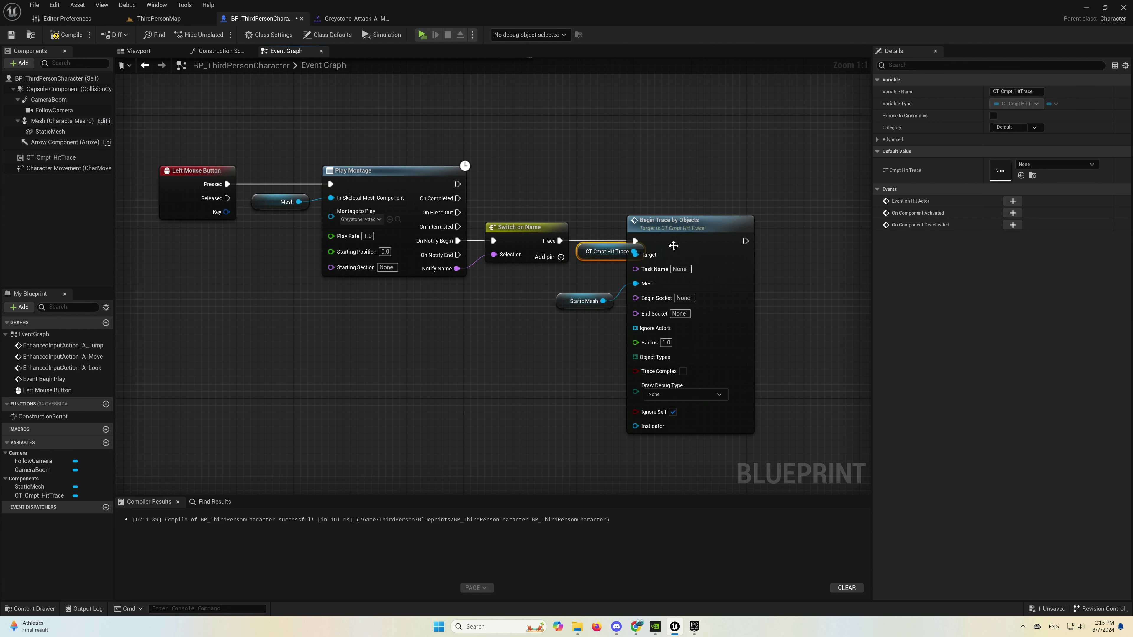
left_click_drag(674, 245, 702, 245)
left_click_drag(589, 306, 619, 285)
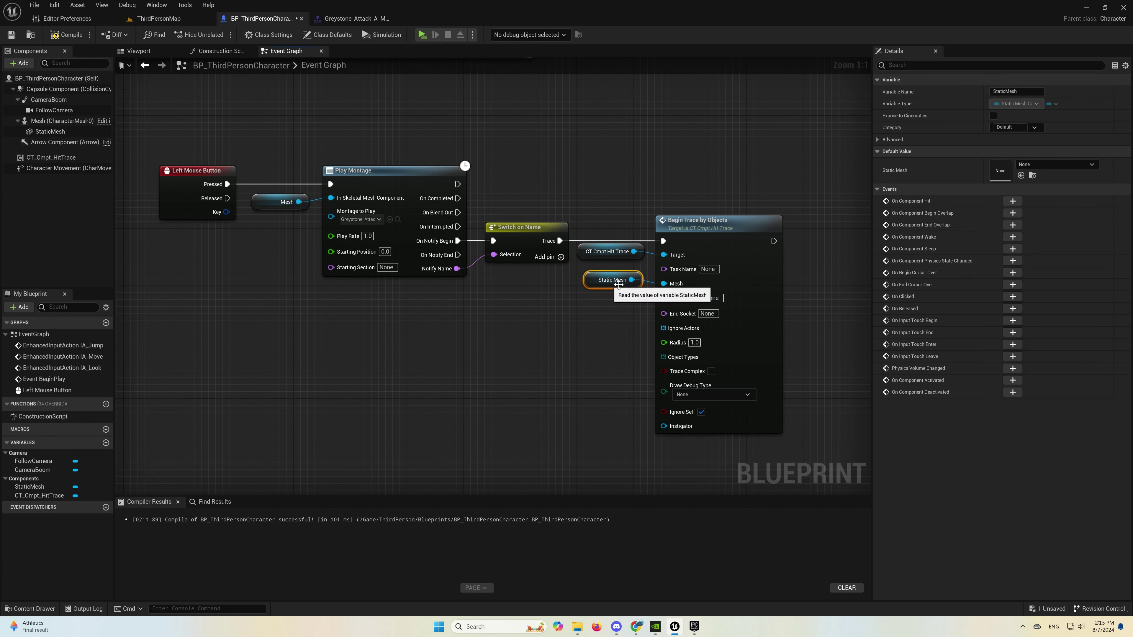
type("RightHand")
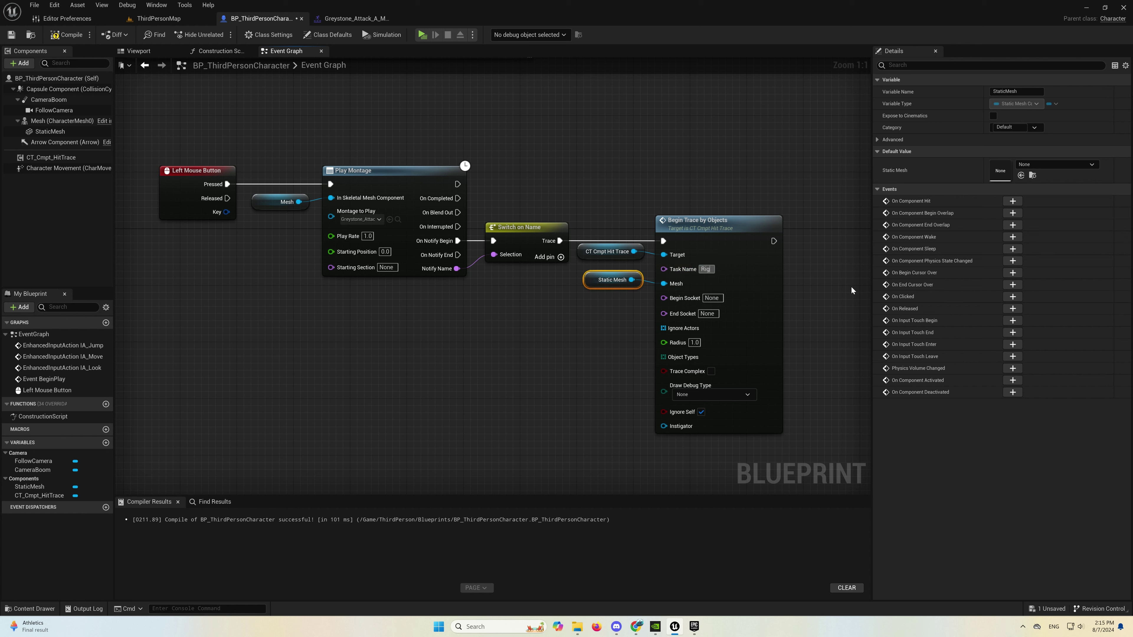
left_click(801, 288)
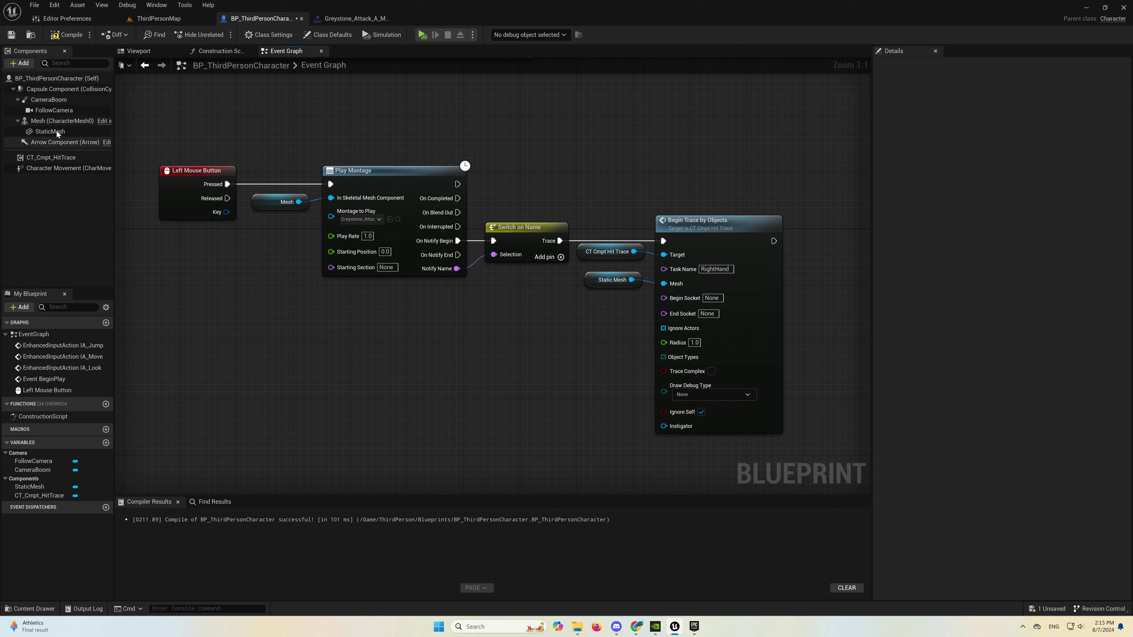
left_click(50, 131)
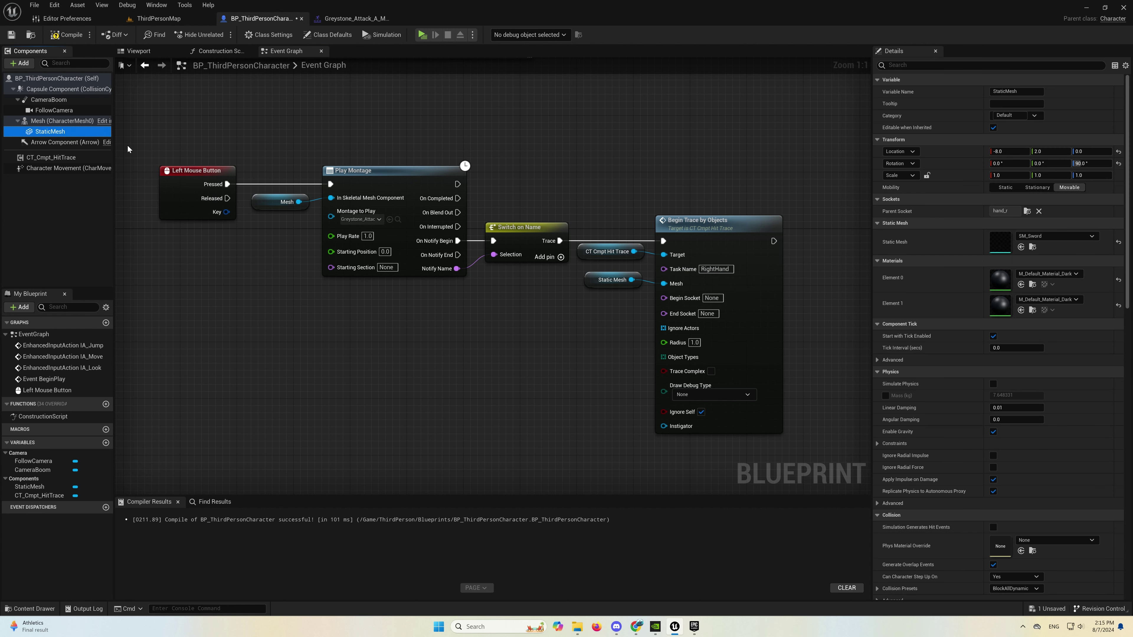
left_click(1032, 247)
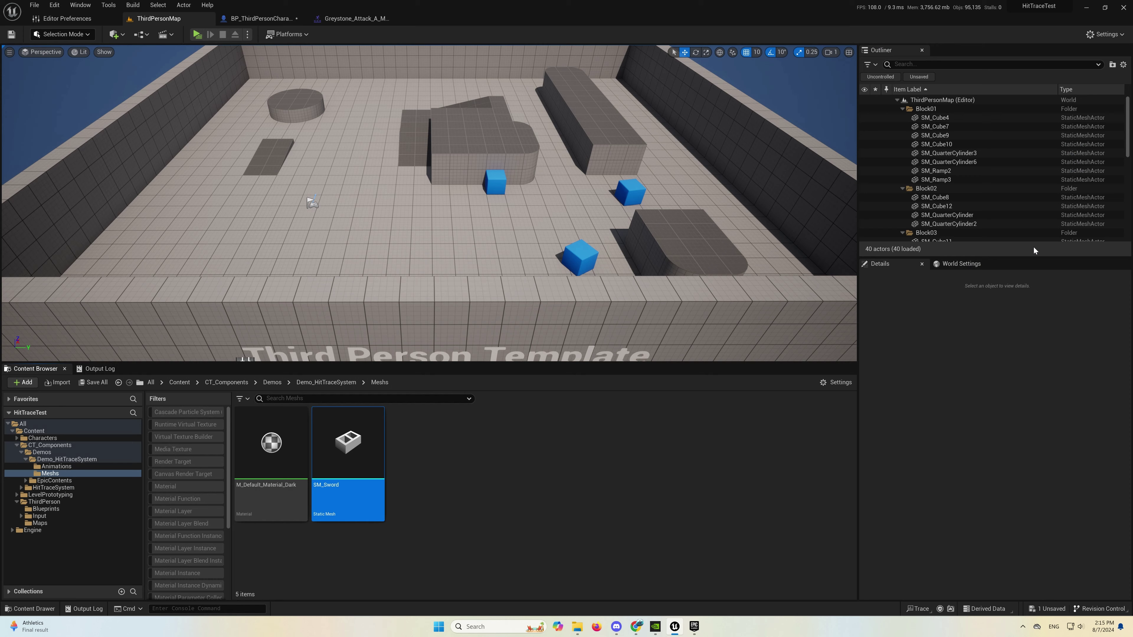
- Open SM_Sword and delete its existing Bottom and Top sockets
double_click(357, 450)
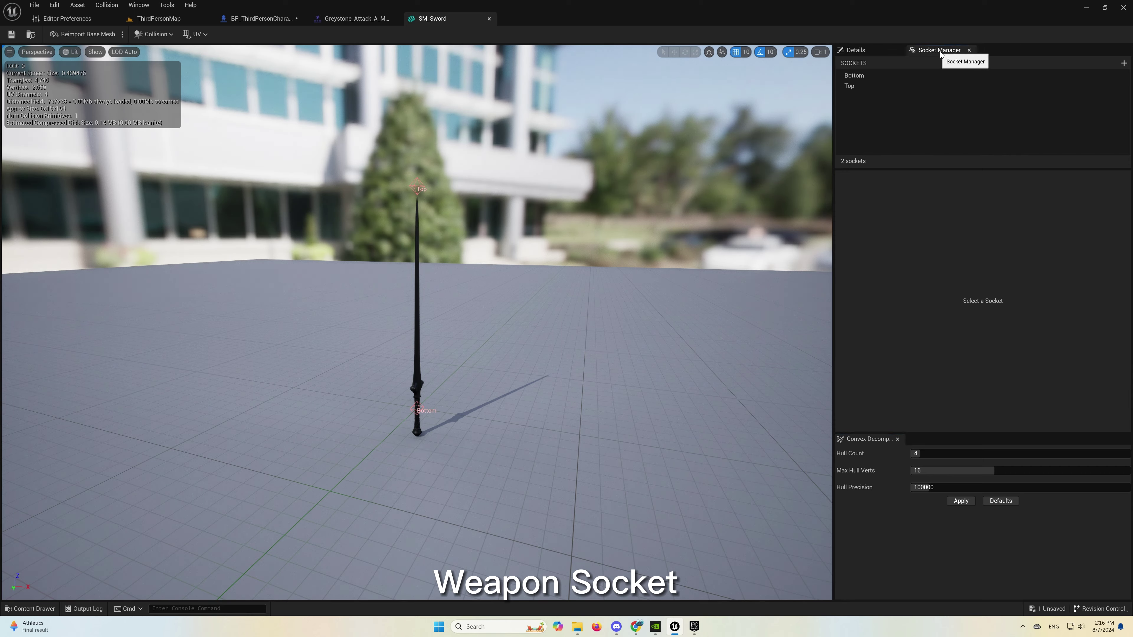
left_click(856, 76)
left_click(853, 86)
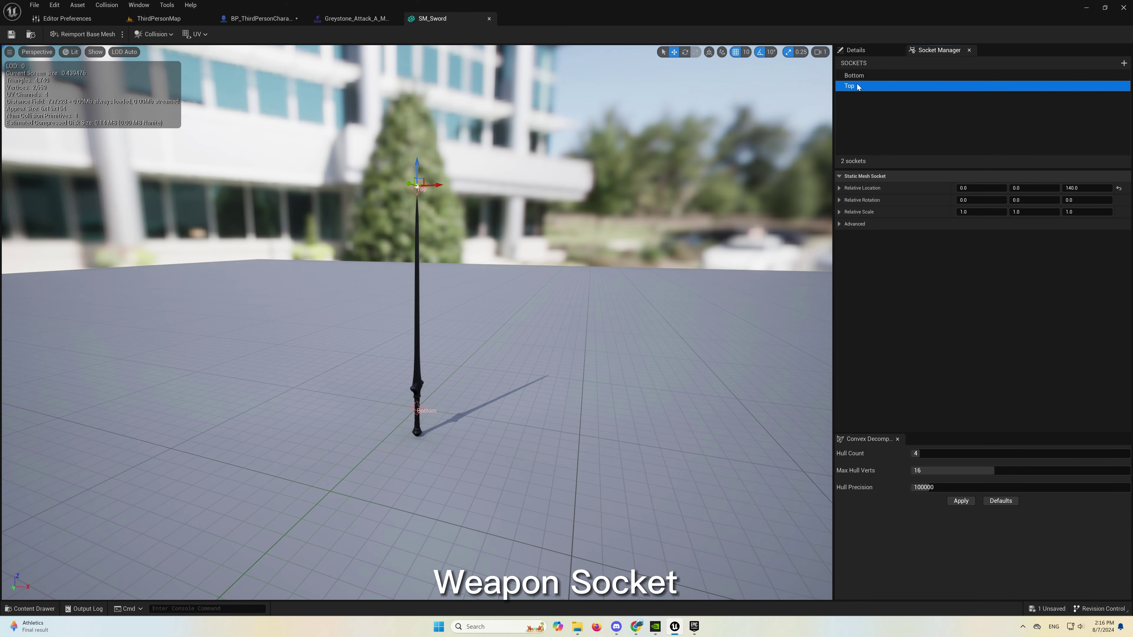
left_click(861, 76)
key("Delete")
left_click(861, 75)
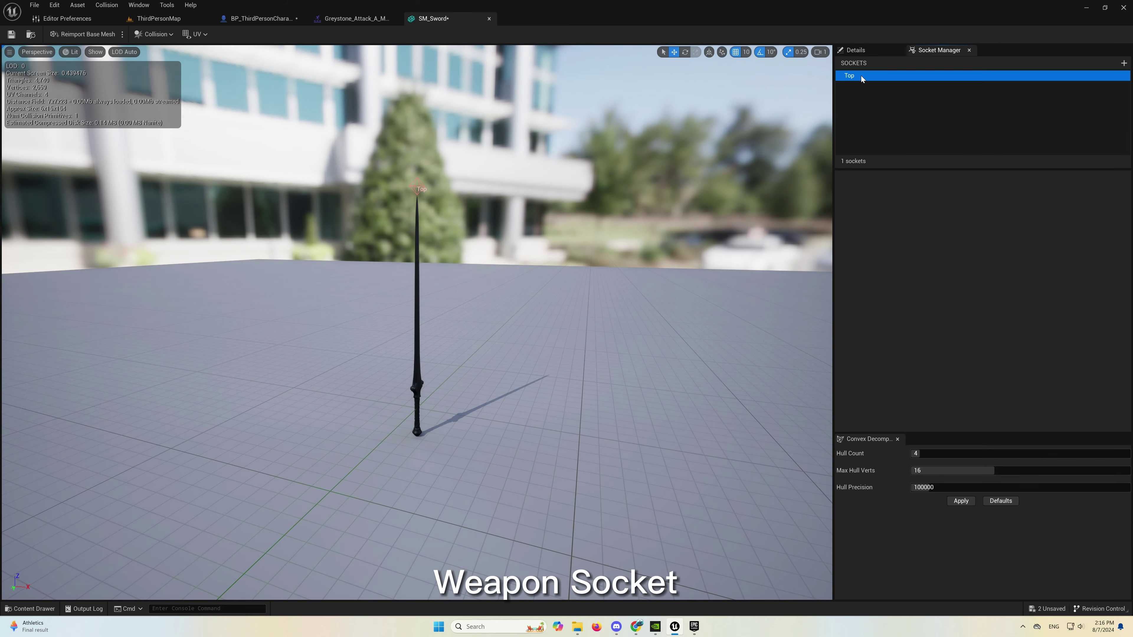
key("Delete")
- Add two new sockets named Top and Bottom to the sword
left_click(1124, 63)
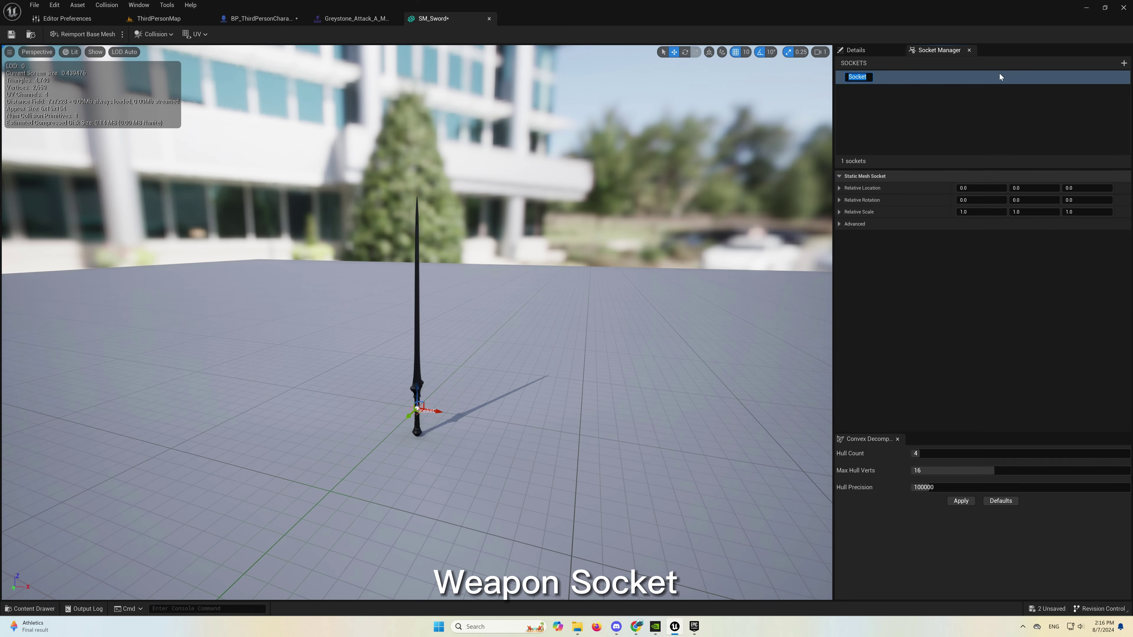
type("Top")
key("Return")
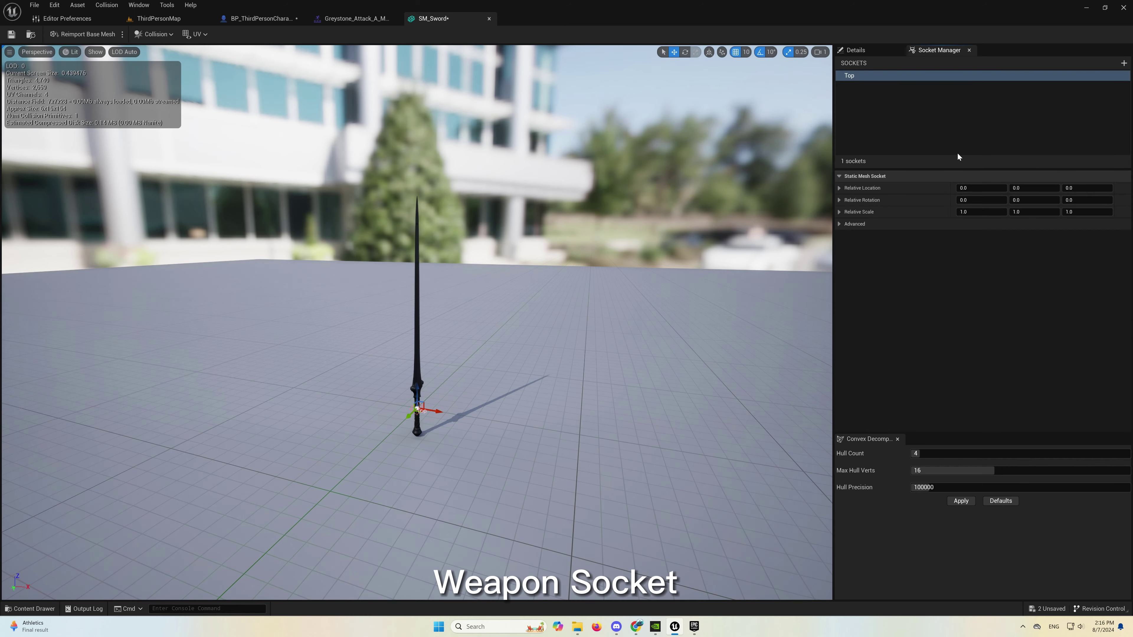
left_click(1123, 63)
type("Botto")
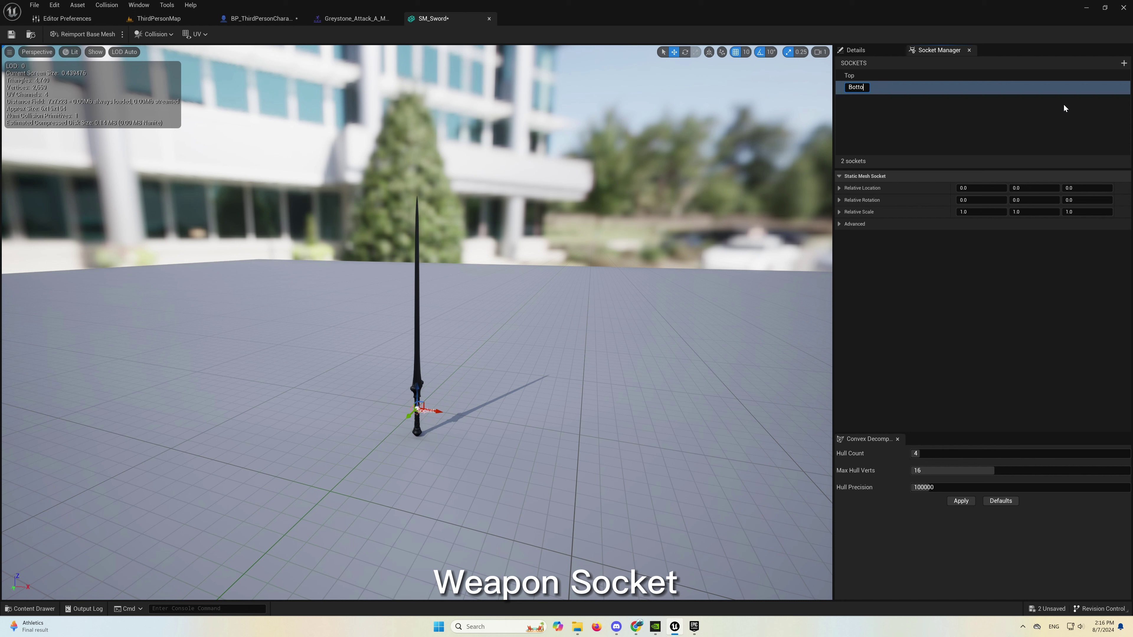
type("m")
- Move Top to Z 130 near the tip and Bottom to Z 10, then save the mesh
left_click(850, 76)
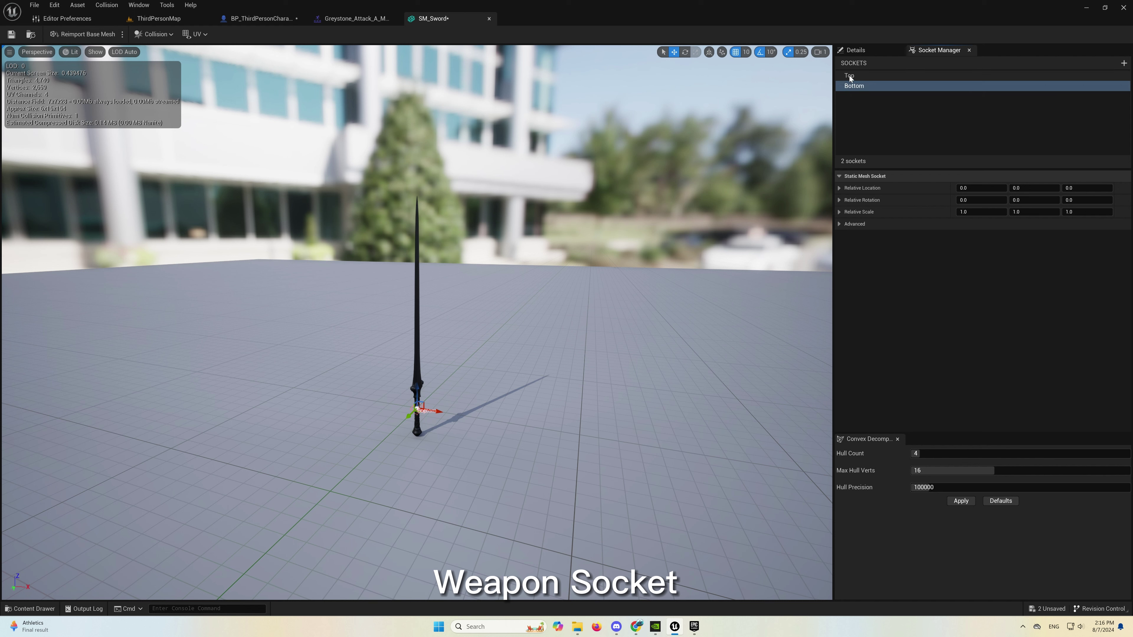
left_click_drag(418, 385, 425, 259)
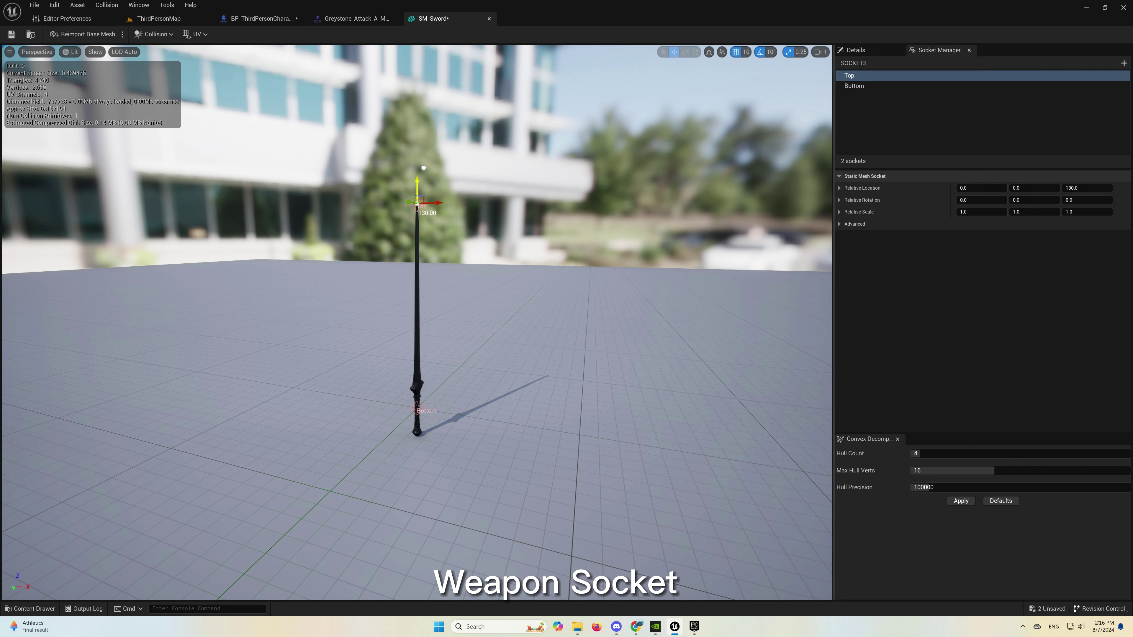
left_click(873, 87)
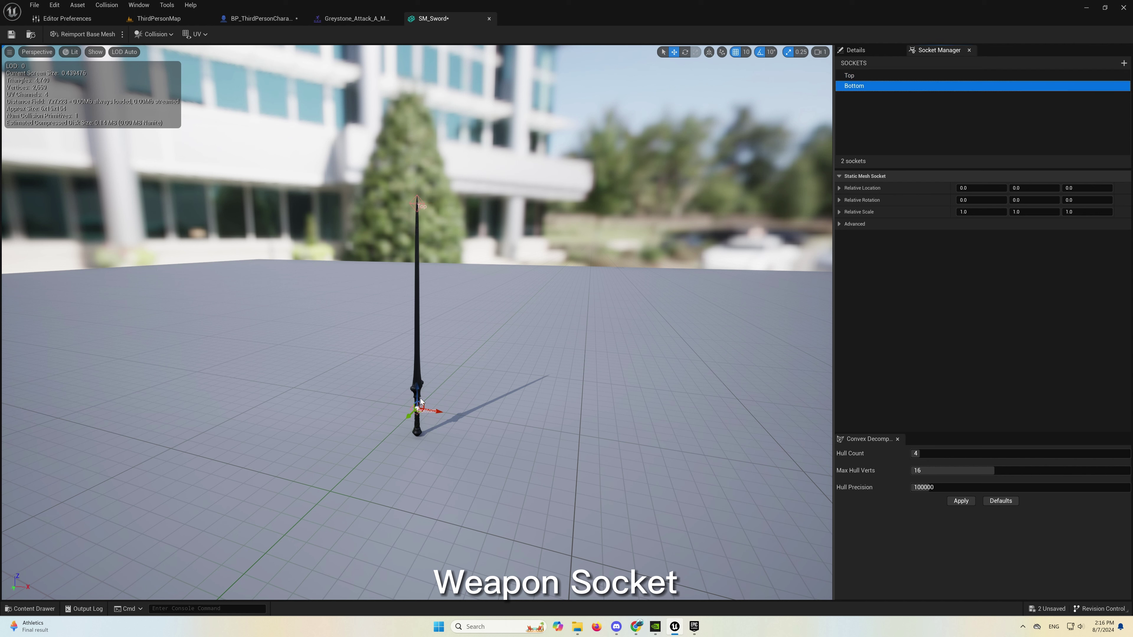
left_click_drag(420, 393, 419, 379)
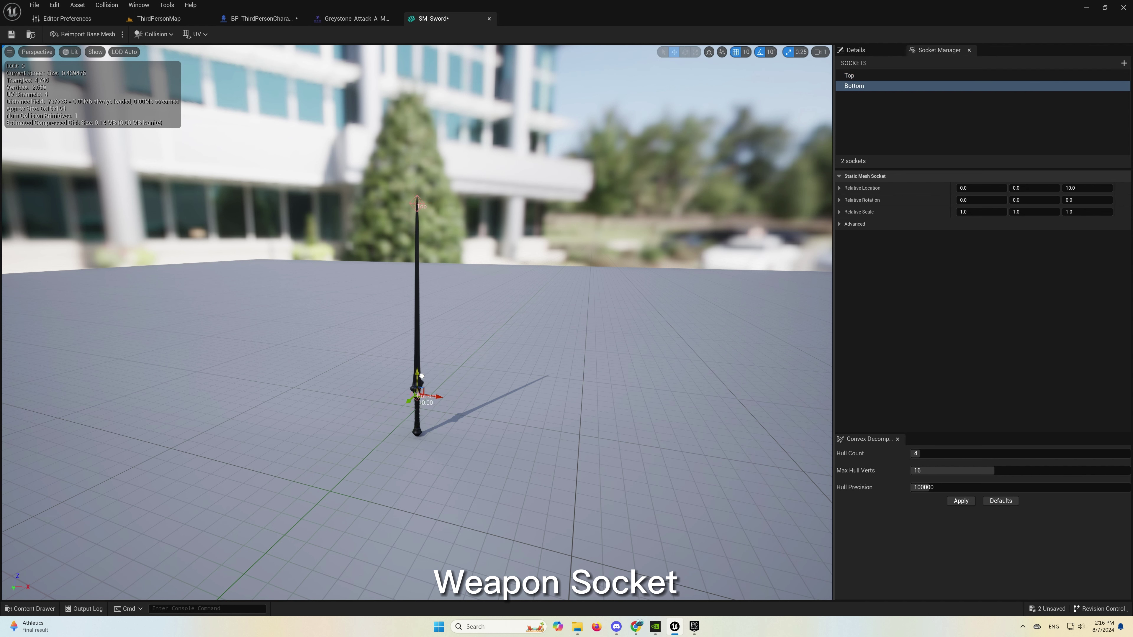
left_click(505, 262)
key("ctrl+s")
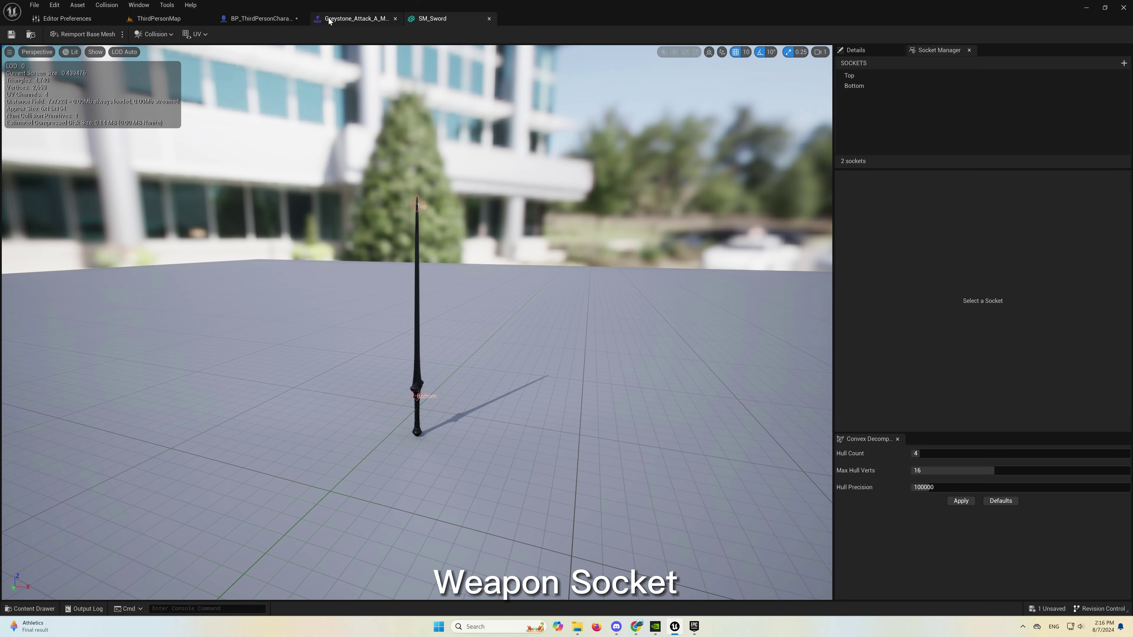
- Set the trace's Begin Socket to Top and End Socket to Bottom
left_click(266, 22)
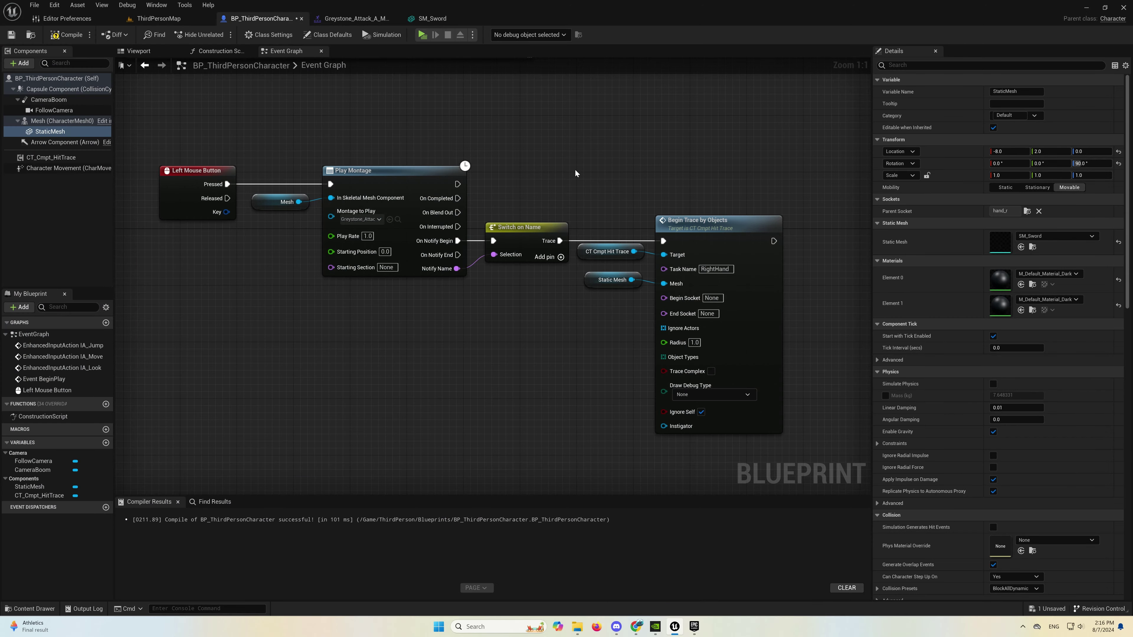
left_click(708, 301)
type("Top")
key("Return")
key("Tab")
type("Bottom")
key("Return")
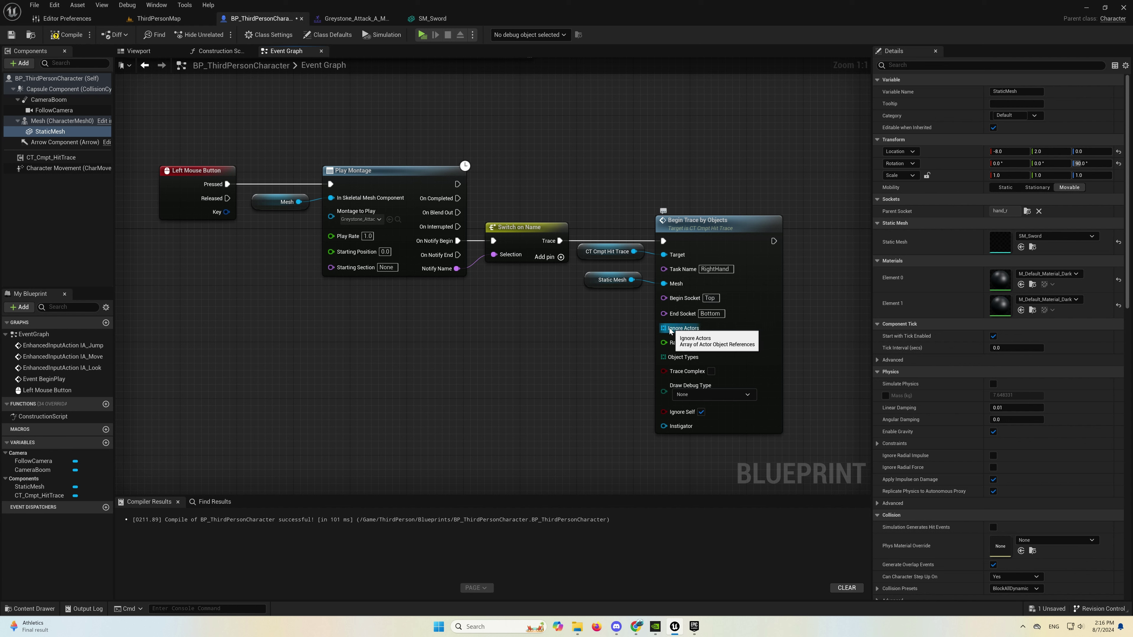
- Feed Ignore Actors from a Make Array containing Self
left_click_drag(664, 328, 617, 332)
type("make array")
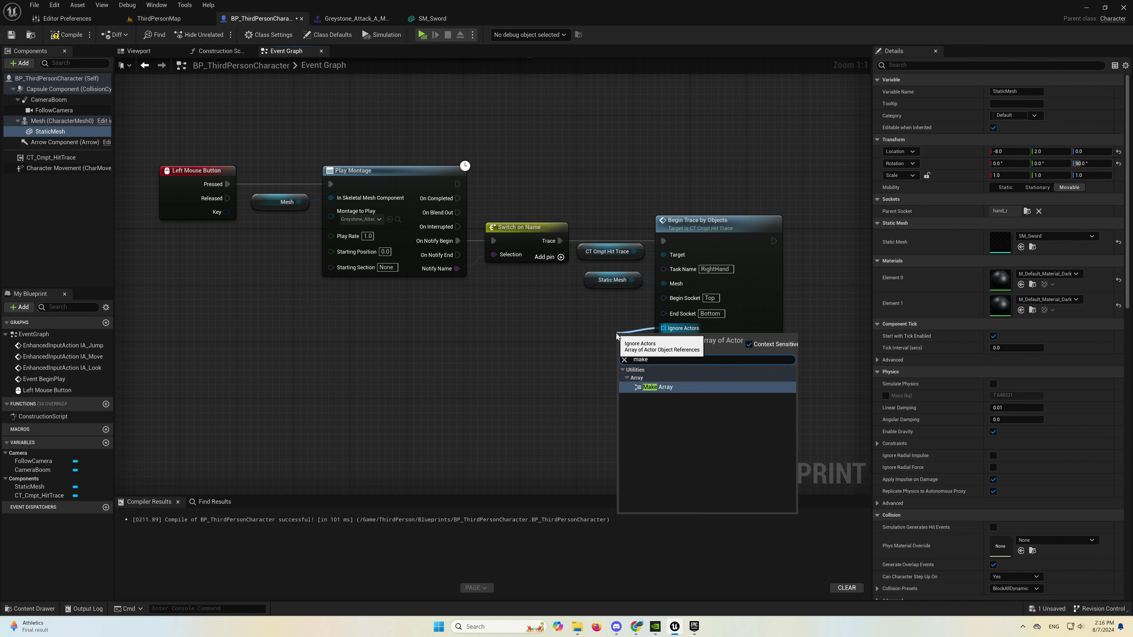
key("Return")
mouse_move(616, 333)
left_mouse_down()
mouse_move(574, 312)
mouse_move(511, 327)
mouse_move(504, 314)
left_mouse_up()
type("self")
key("Return")
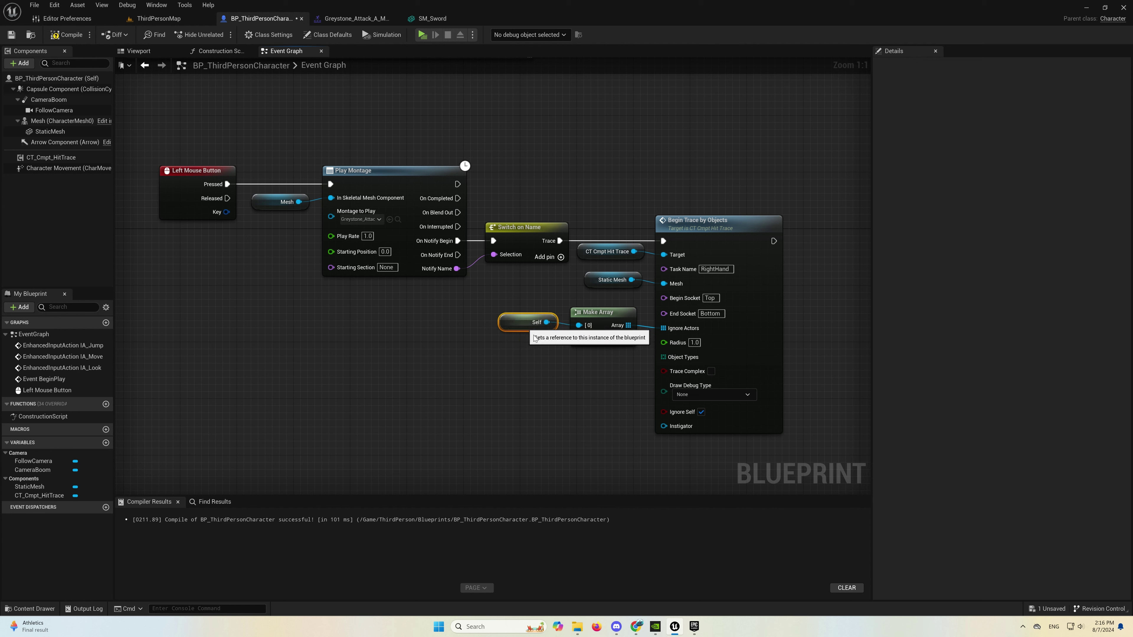
- Add a Make Array for Object Types and open its choices to pick Pawn
mouse_move(677, 360)
left_mouse_down()
mouse_move(607, 378)
mouse_move(513, 365)
left_mouse_up()
type("make")
key("Return")
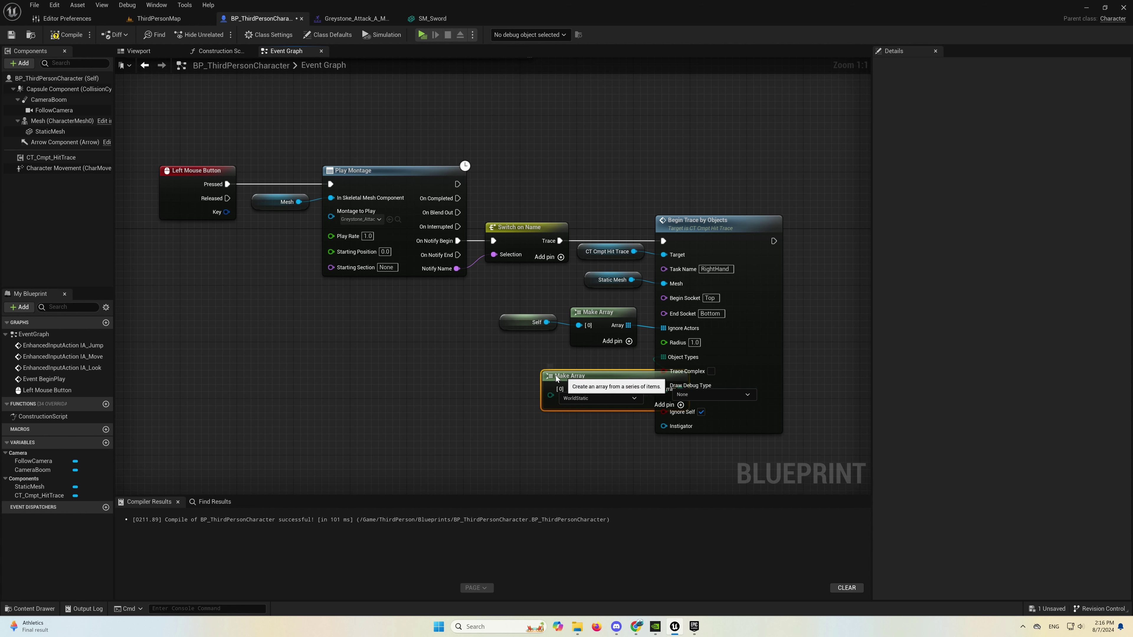
left_click(534, 386)
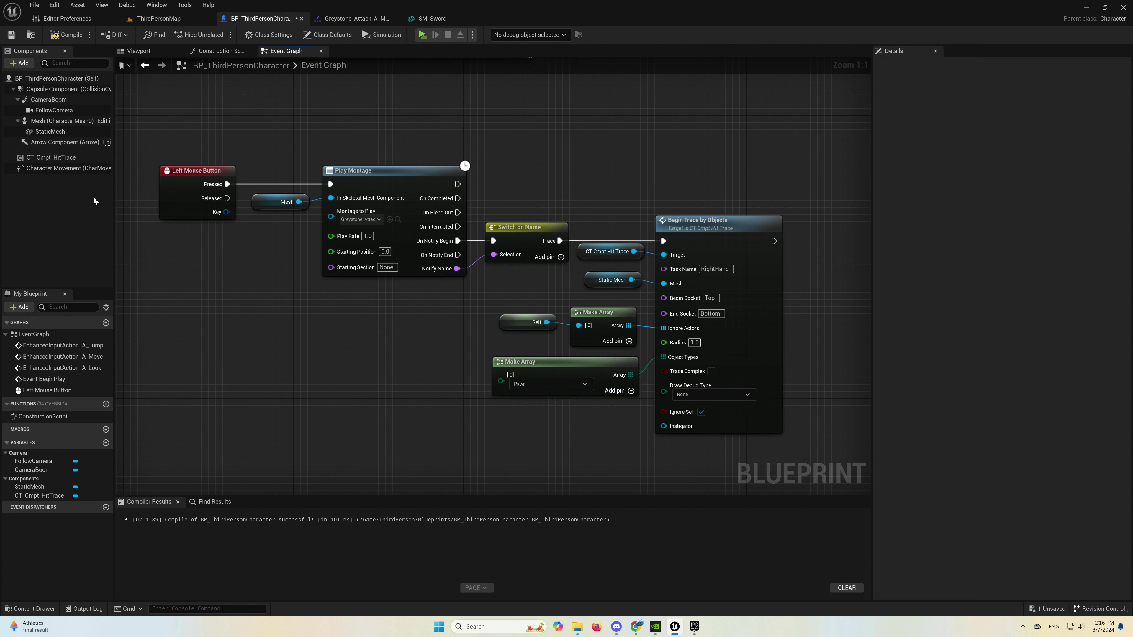
- Turn off collision on the sword's StaticMesh component via its collision preset
left_click(64, 131)
scroll(1011, 448, "down", 3)
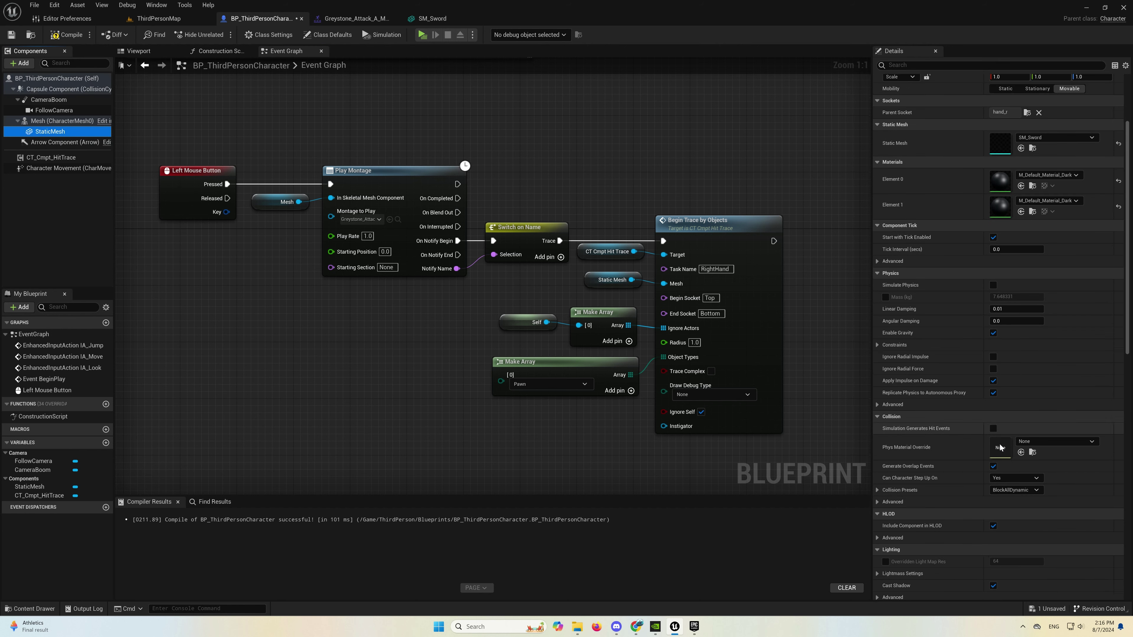
left_click(1011, 448)
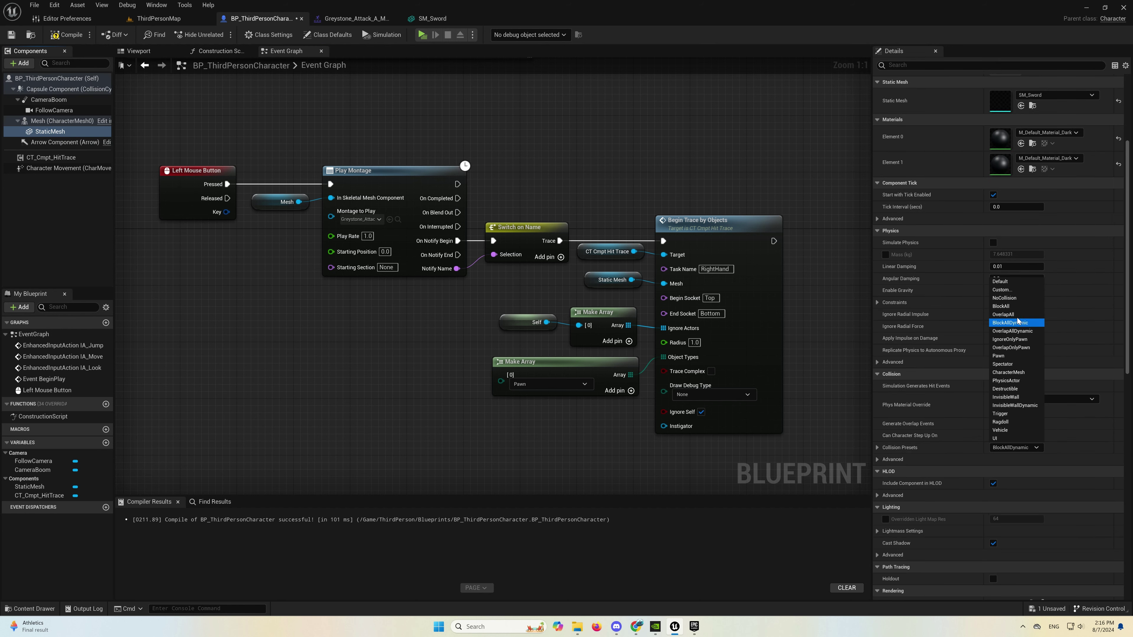
left_click(1009, 298)
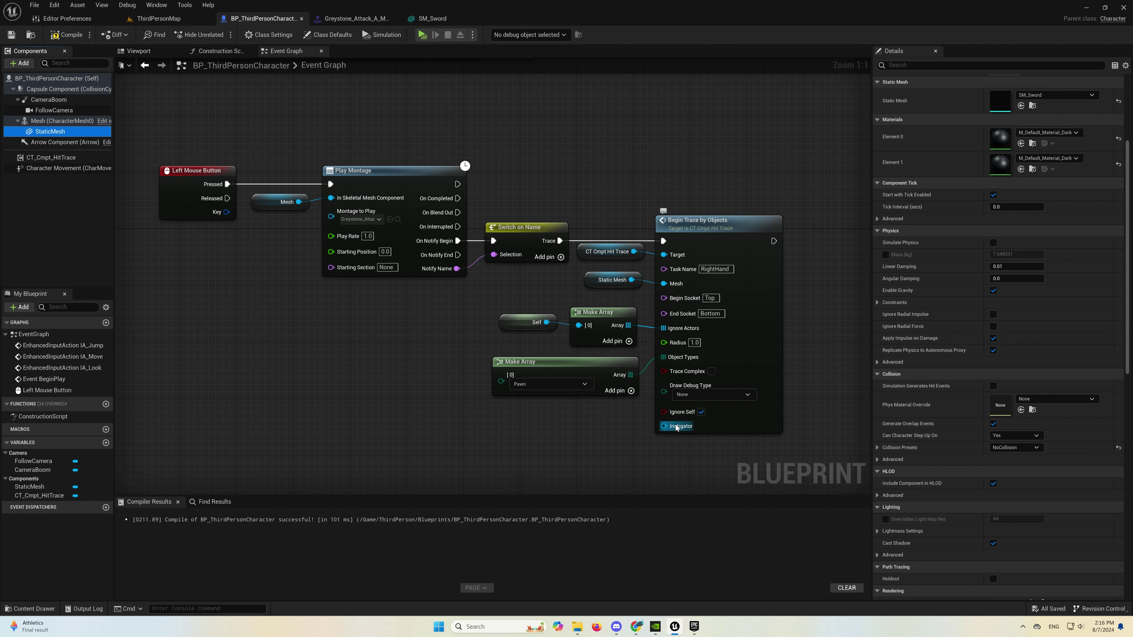
- Set Begin Trace by Objects' Draw Debug Type to For Duration and save the blueprint
left_click(607, 429)
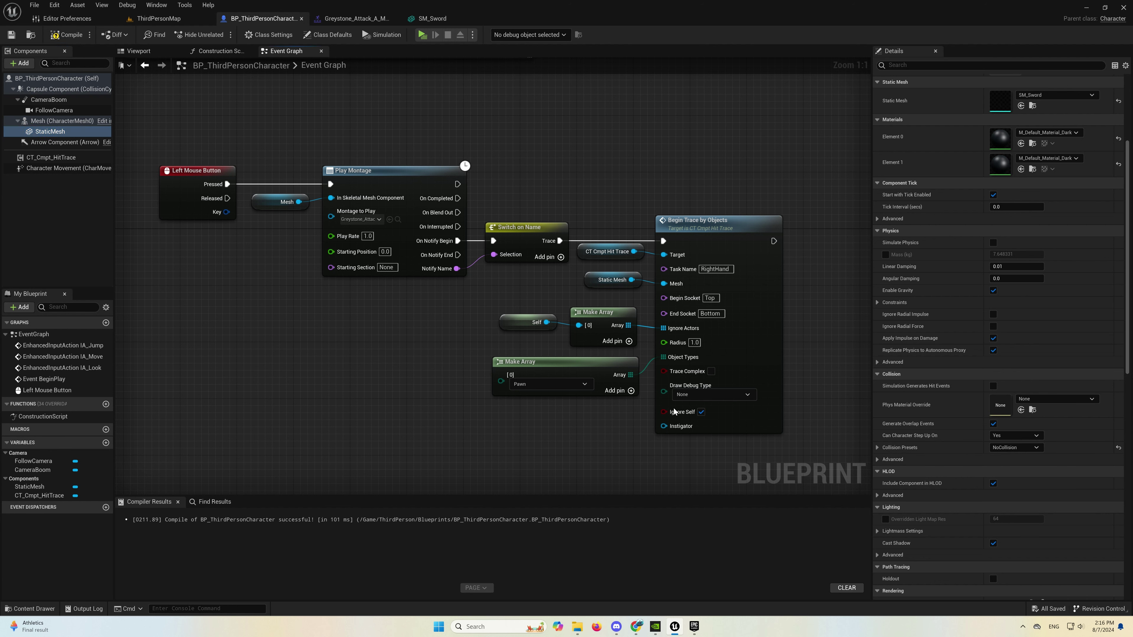
left_click(687, 395)
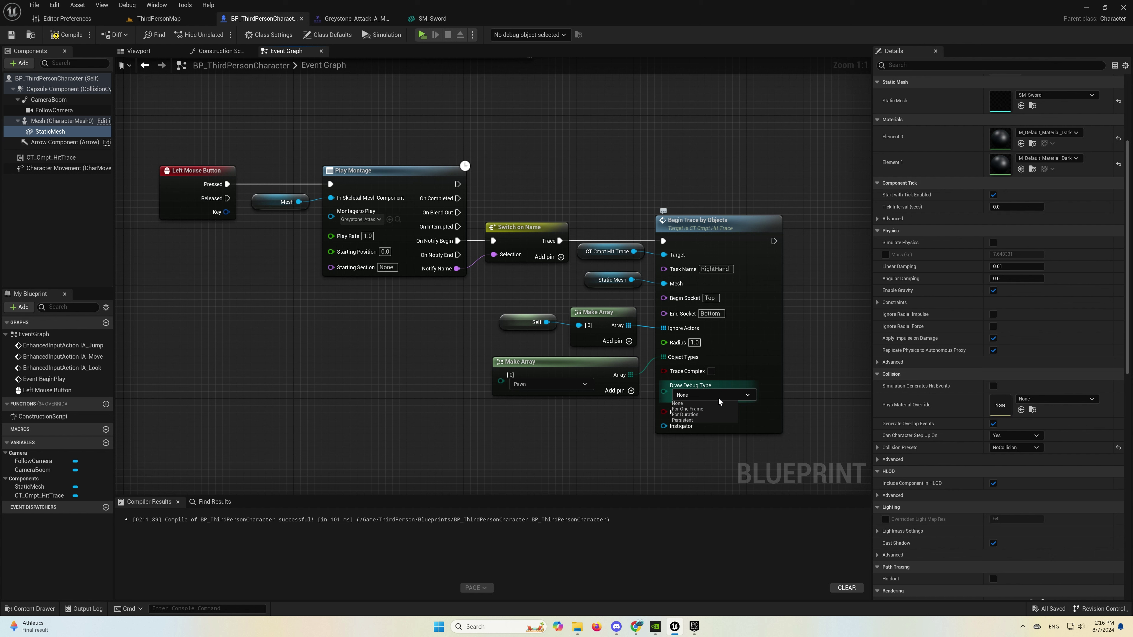
left_click(695, 416)
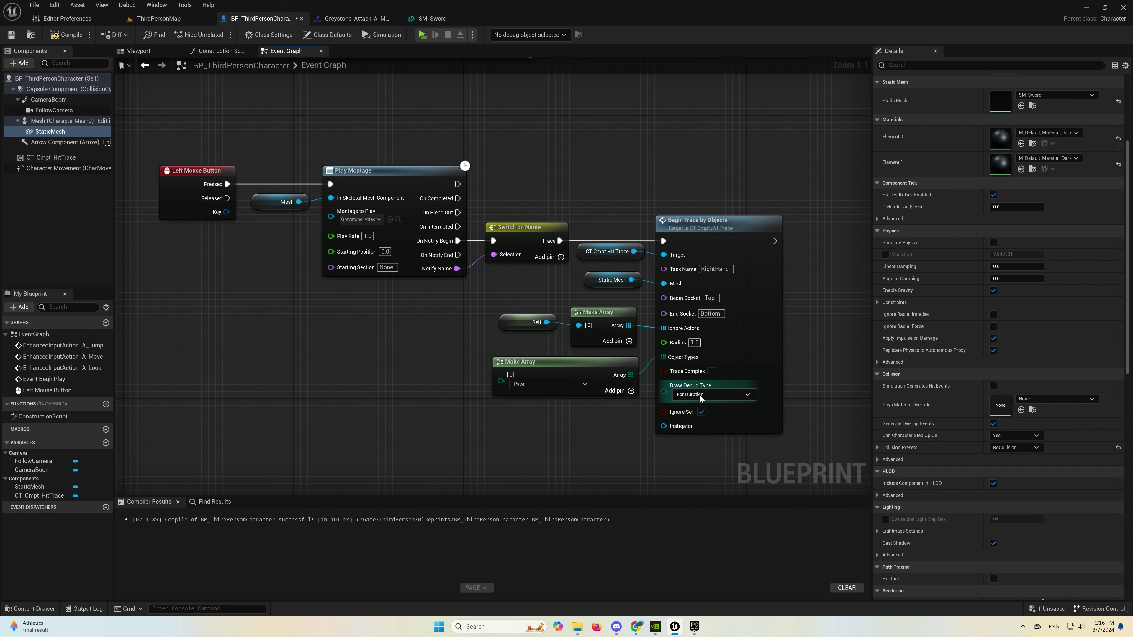
key("ctrl+s")
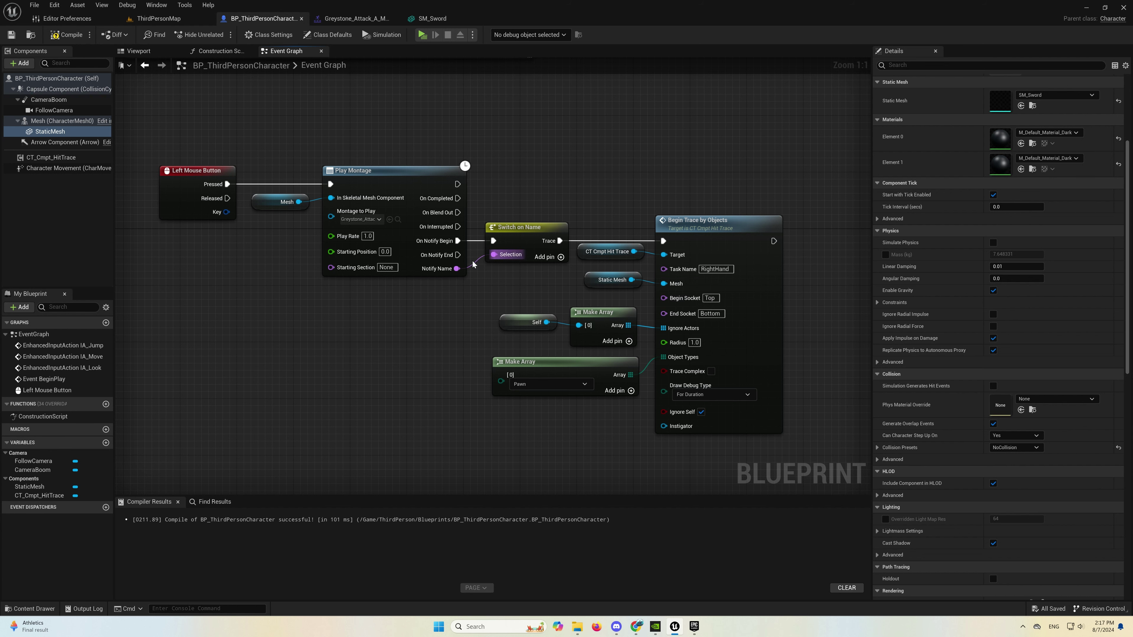
left_click(518, 237)
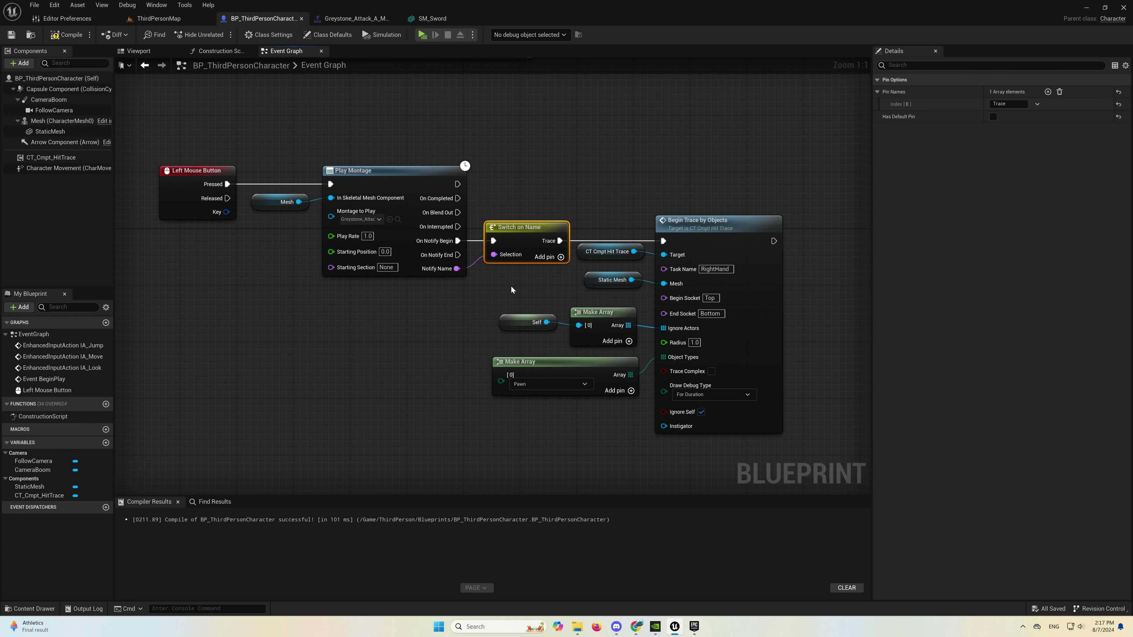
- Paste a second Switch on Name and wire On Notify End into it
right_click_drag(511, 290, 378, 300)
left_click_drag(379, 279, 653, 447)
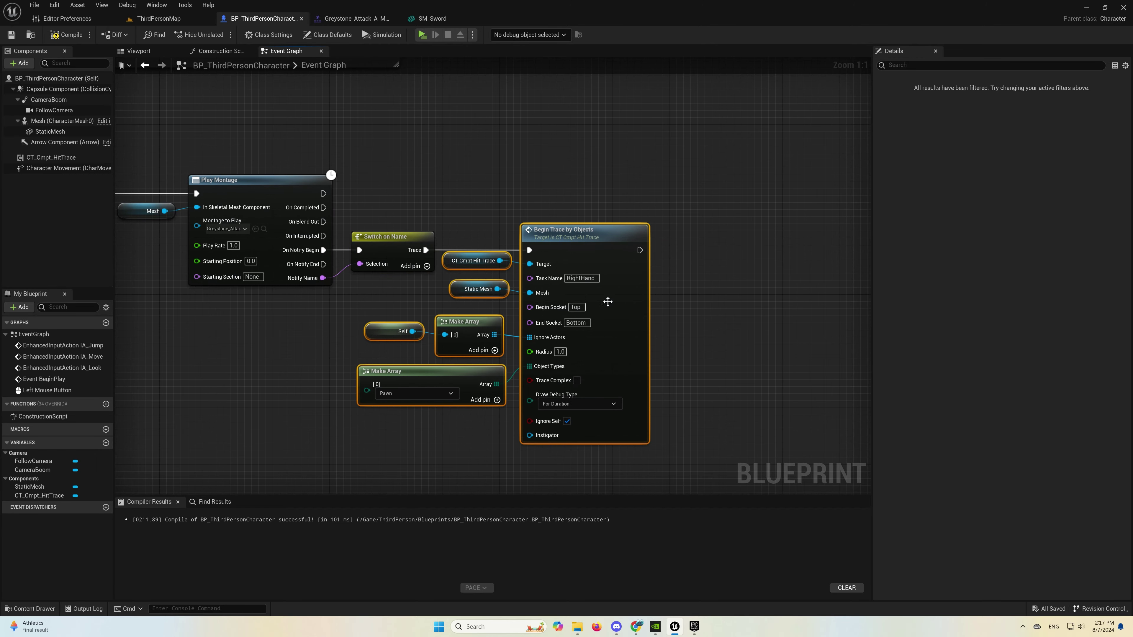
left_click_drag(608, 302, 841, 303)
key("ctrl+v")
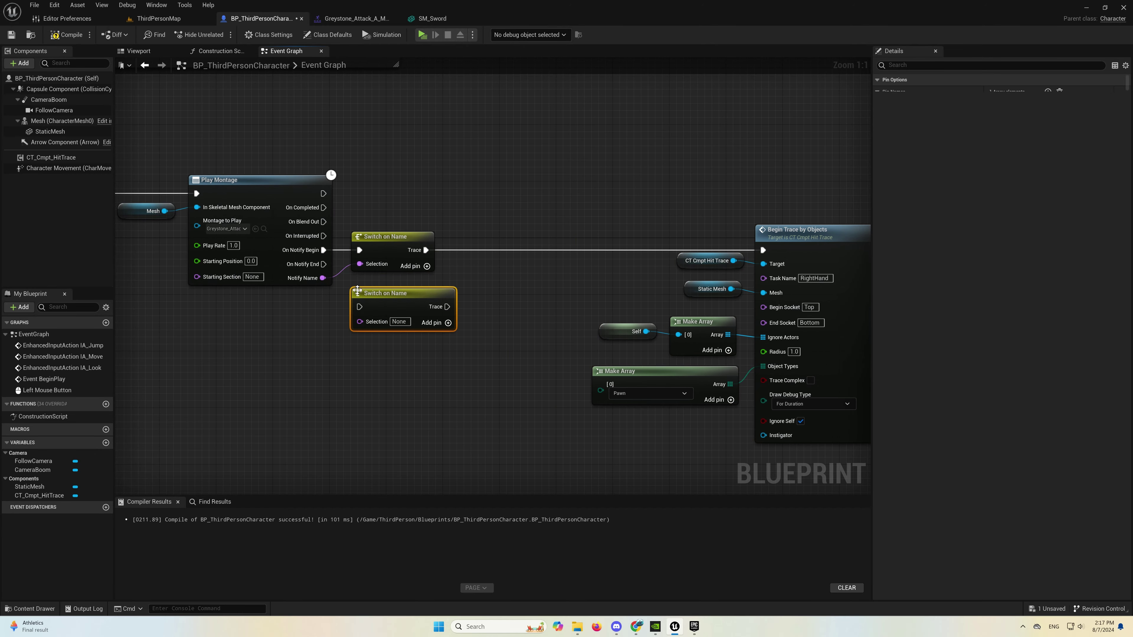
mouse_move(358, 290)
left_mouse_down()
mouse_move(334, 273)
mouse_move(378, 314)
left_mouse_up()
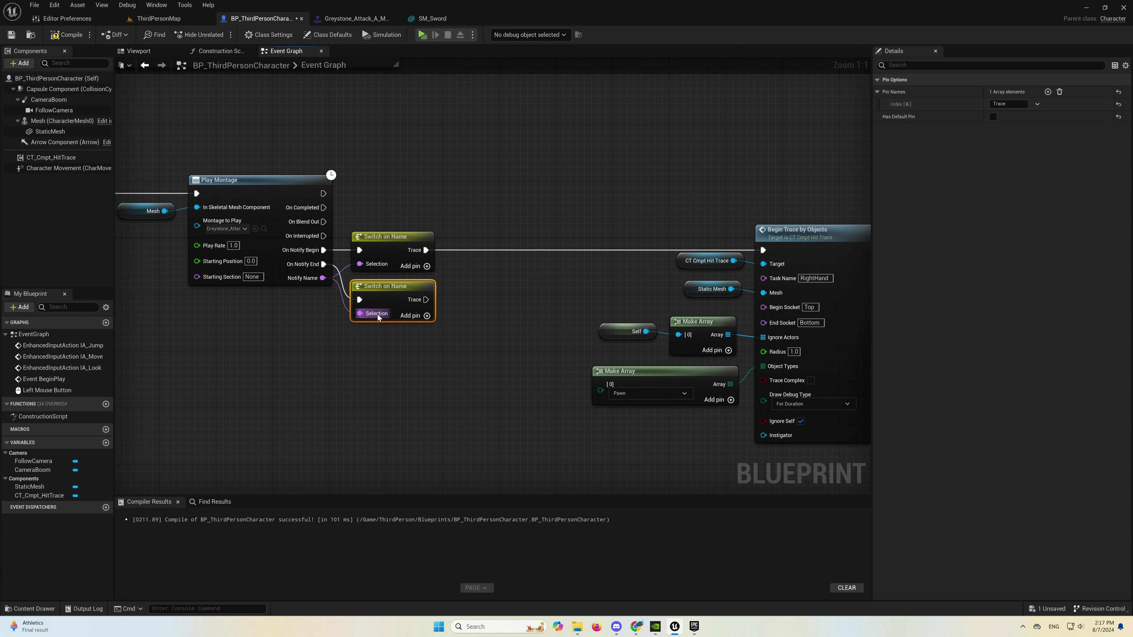
- Add End Trace from a copied CT Cmpt Hit Trace, run from the second switch's Trace case
left_click(689, 261)
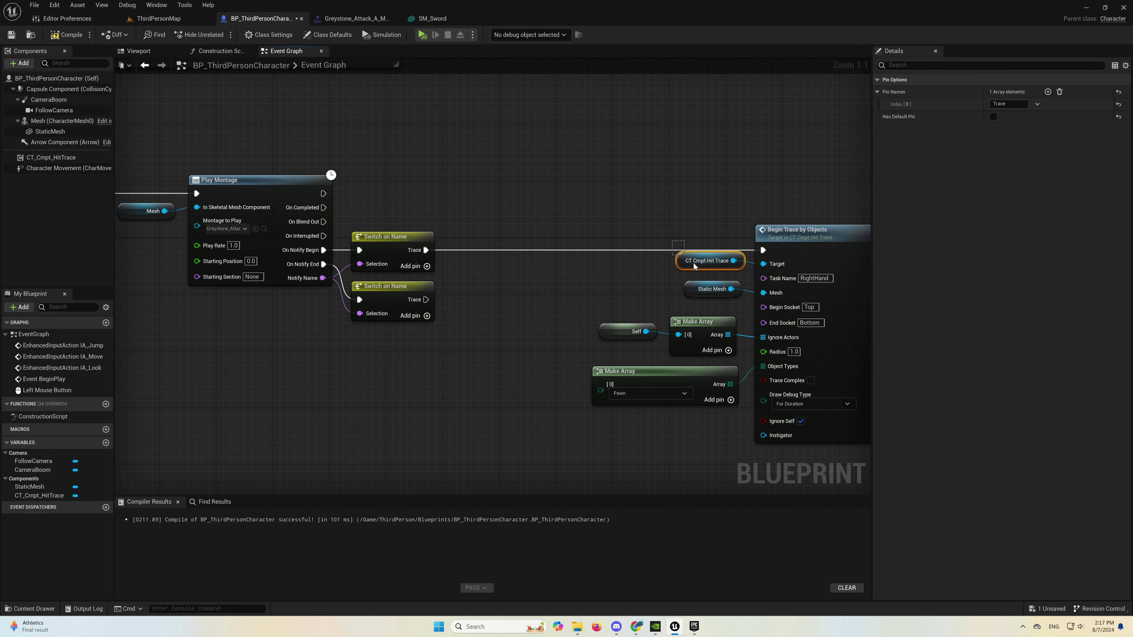
key("ctrl+c")
key("ctrl+v")
left_click_drag(429, 338, 464, 320)
type("end tra")
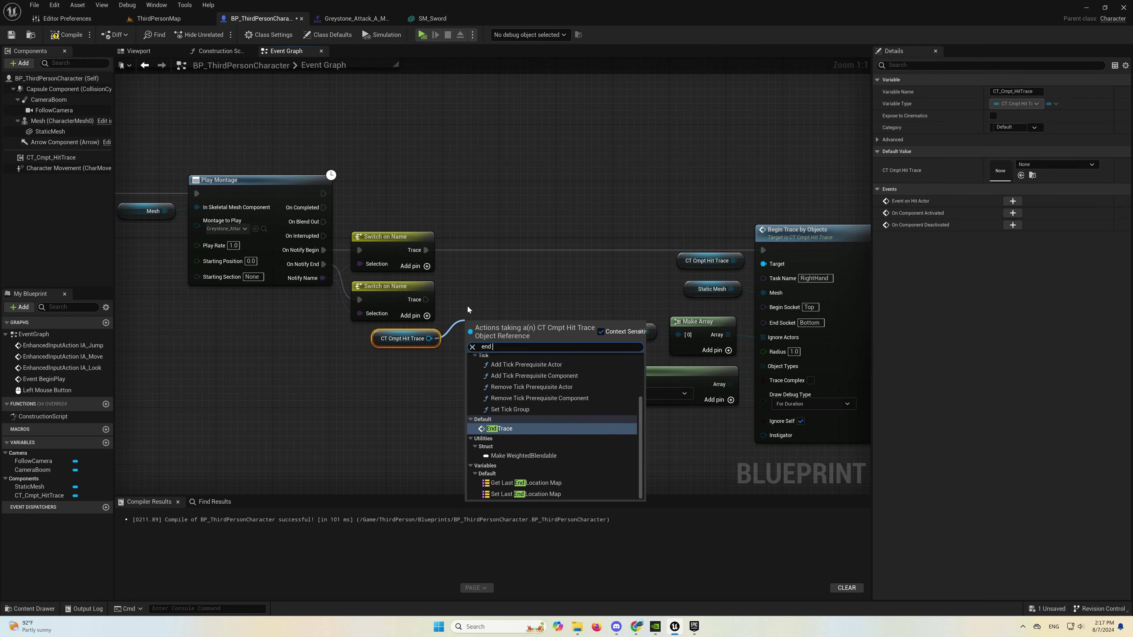
key("Return")
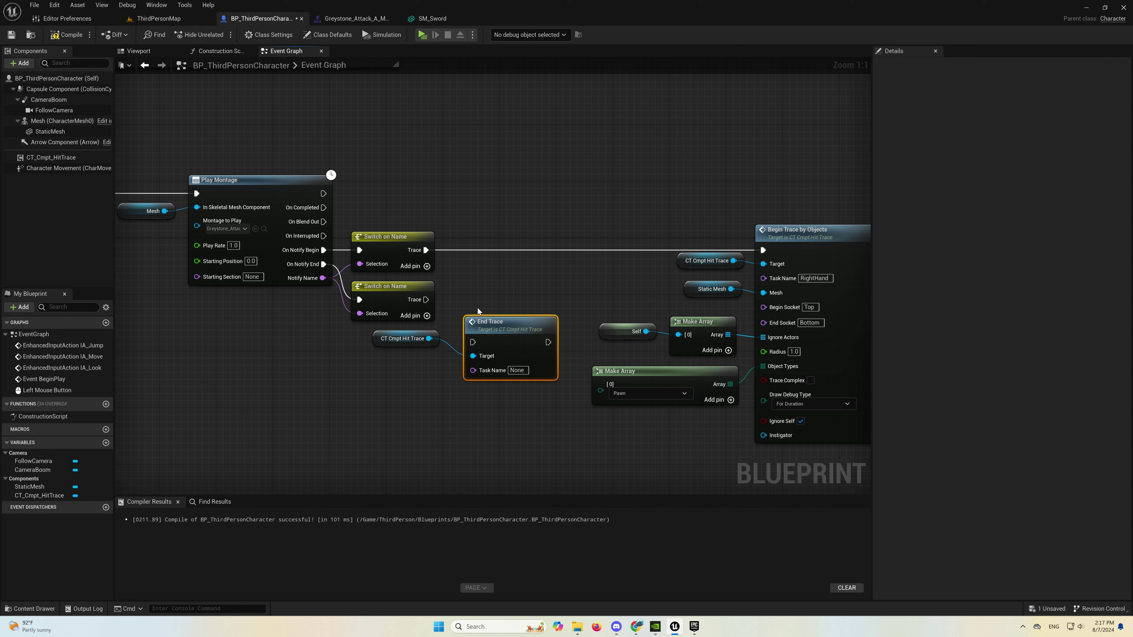
left_click_drag(426, 299, 465, 299)
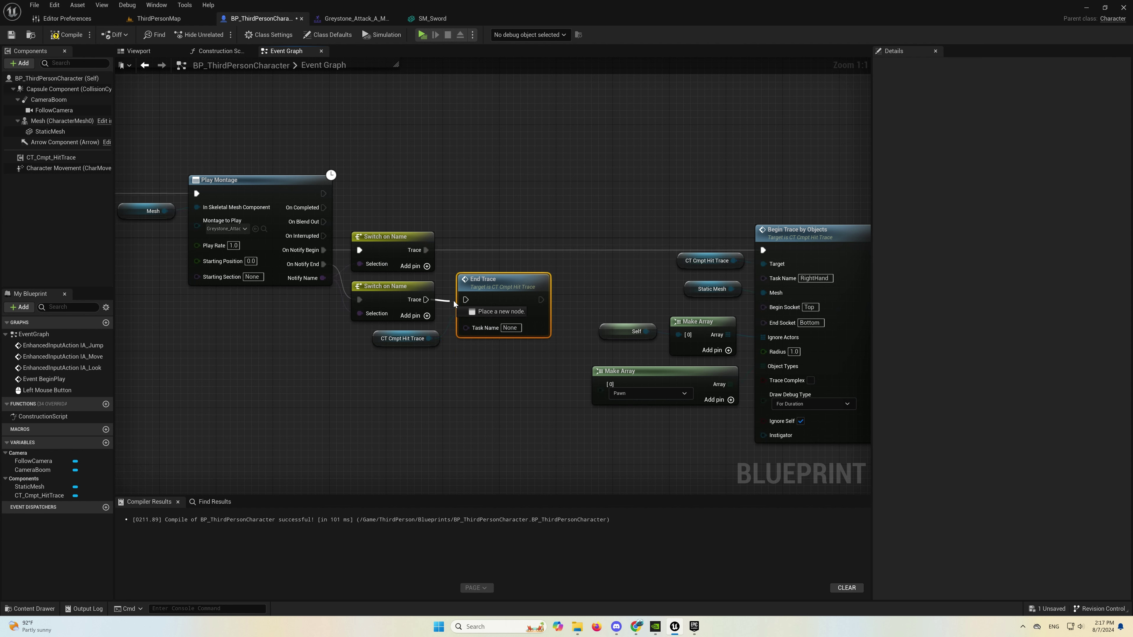
- Set End Trace's Task Name to RightHand
double_click(814, 278)
key("ctrl+c")
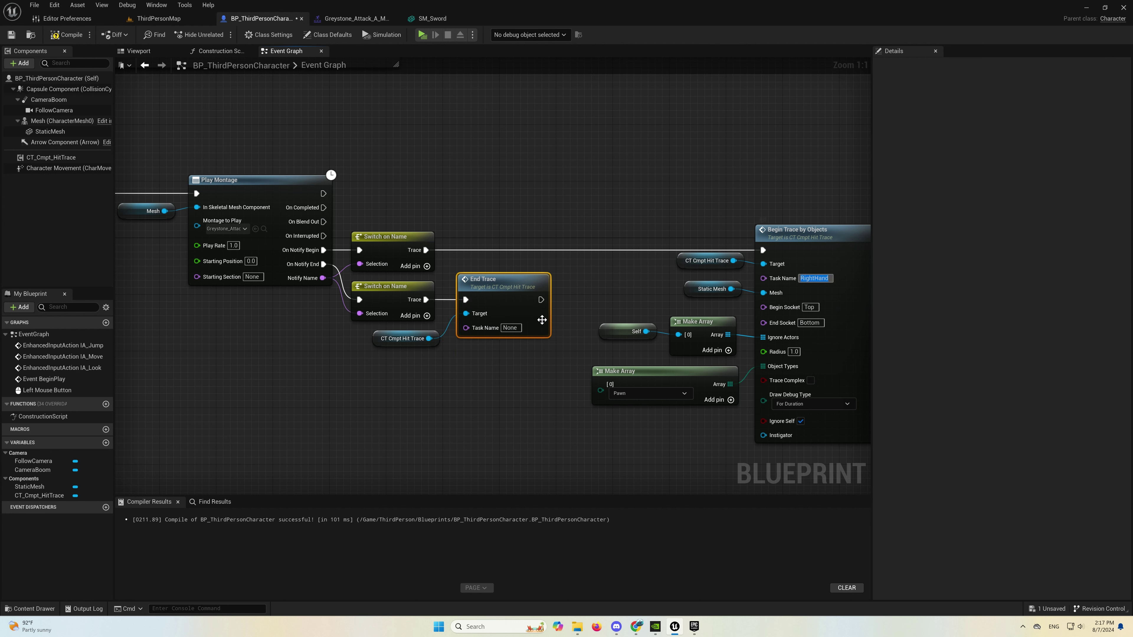
left_click(509, 327)
key("ctrl+v")
- Tidy the trace nodes, then play-test and swing the sword
left_click_drag(617, 216, 863, 426)
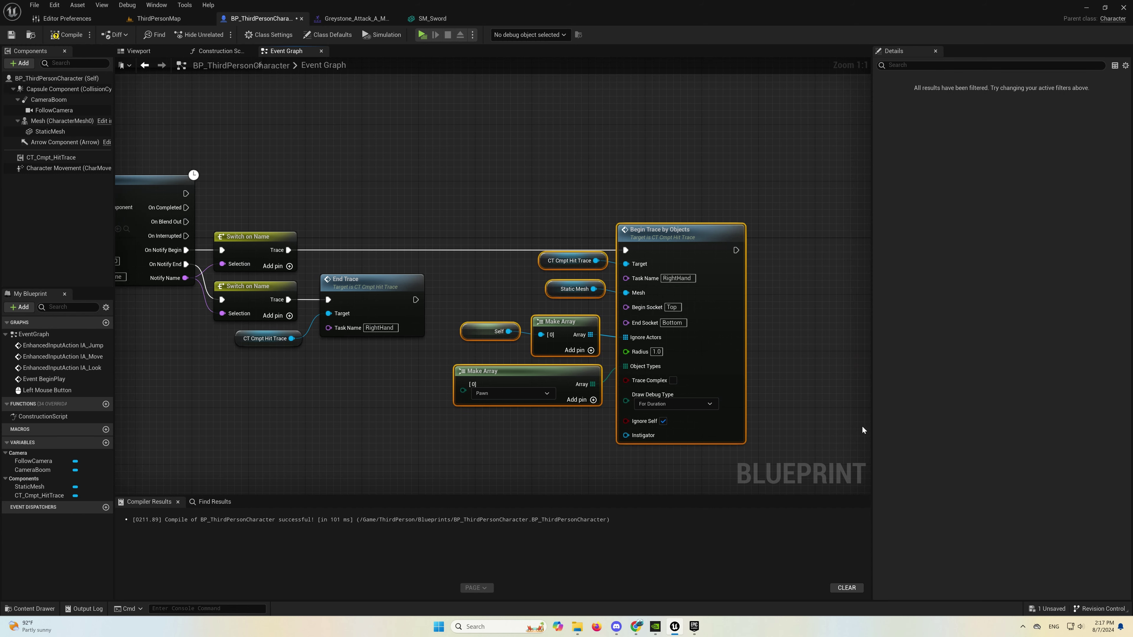
left_click_drag(714, 363, 685, 363)
left_click(369, 222)
right_click_drag(370, 222, 554, 205)
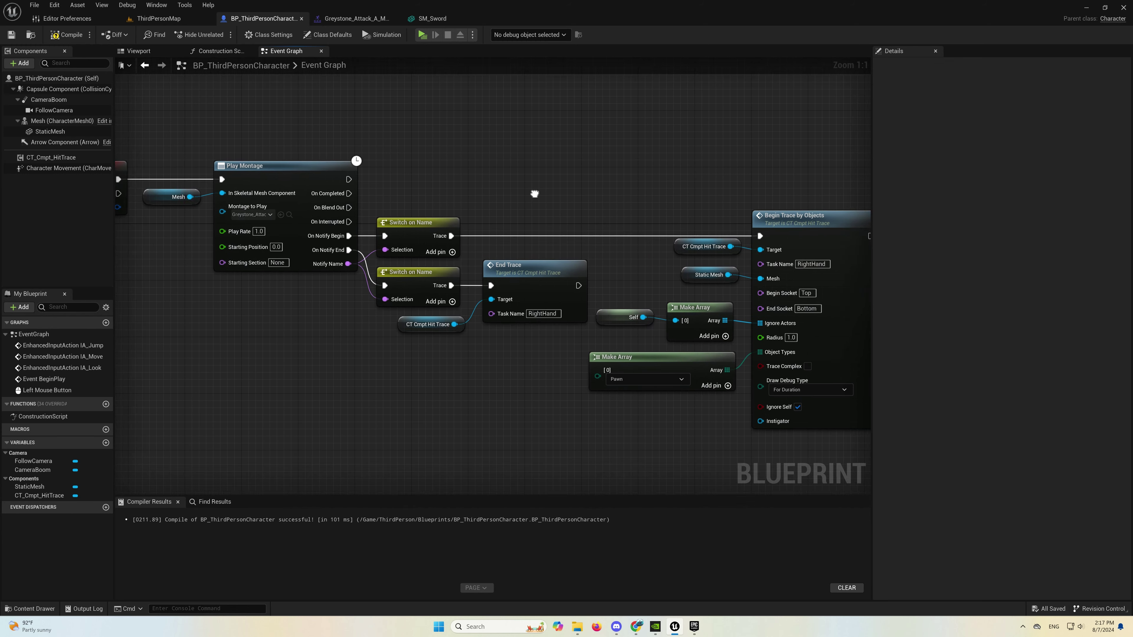
left_click(423, 34)
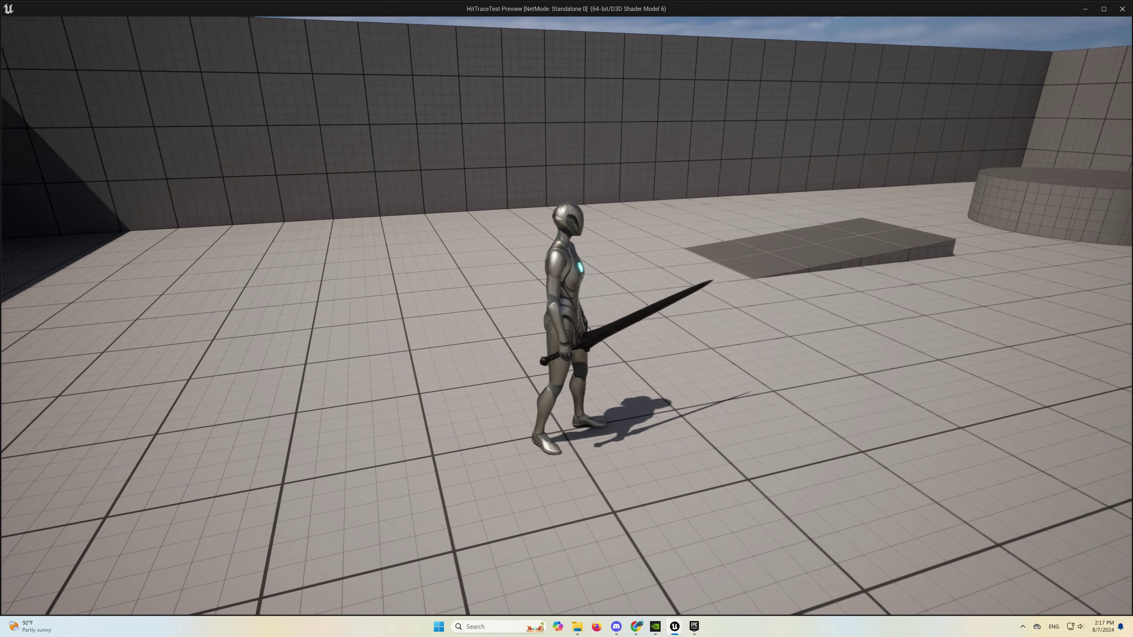
left_click(566, 319)
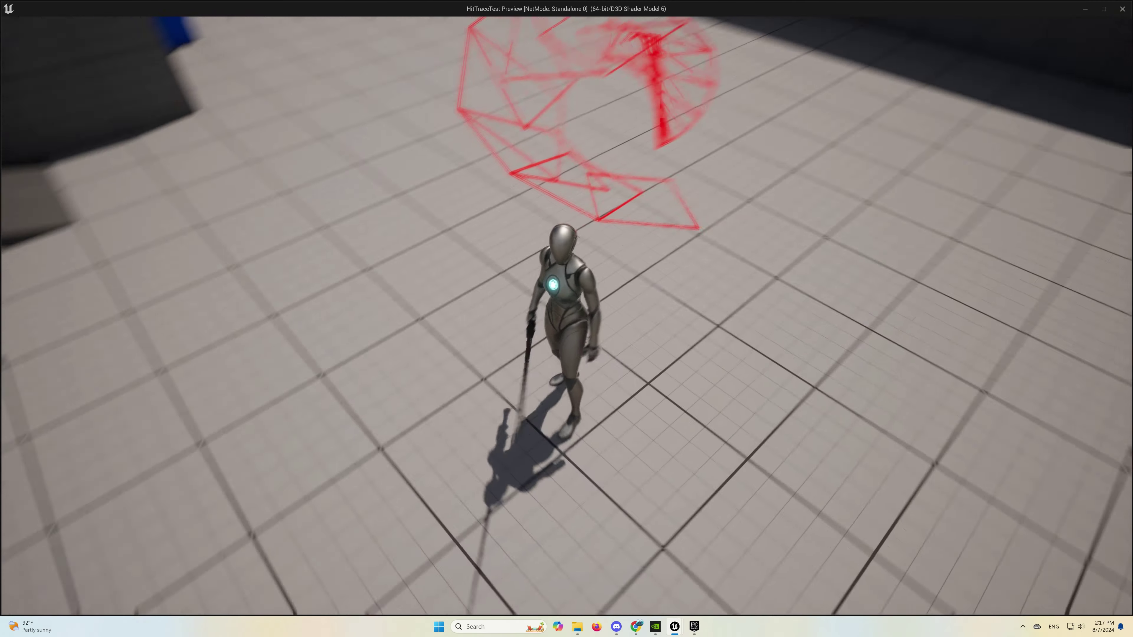
- Swing the sword twice more to check the traces, stop the test, and return to ThirdPersonMap
left_click(567, 319)
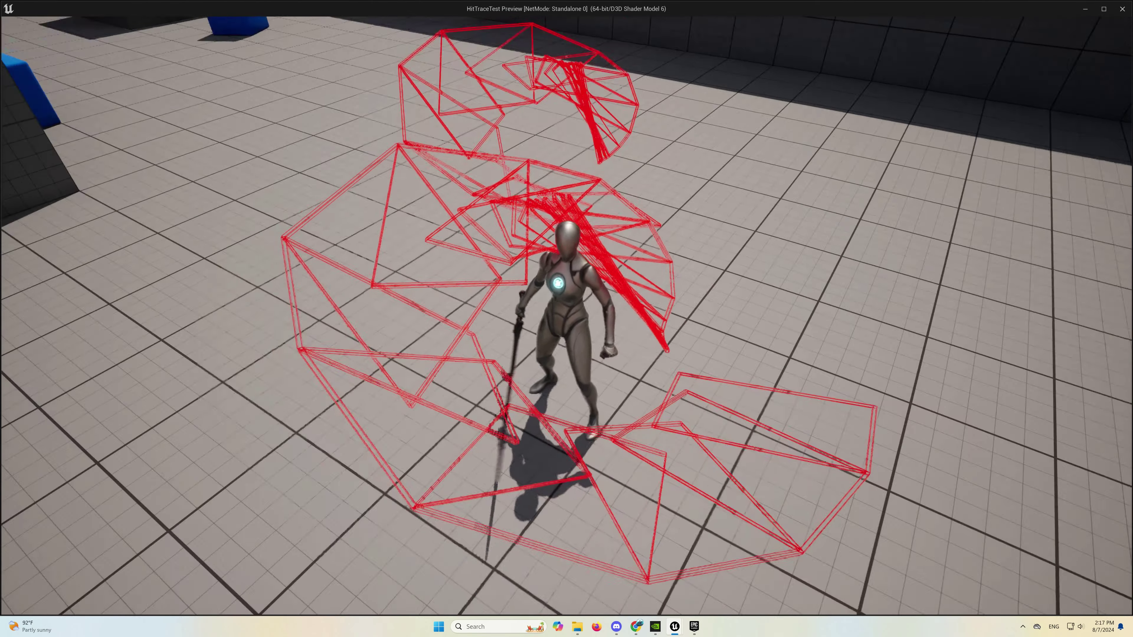
left_click(567, 318)
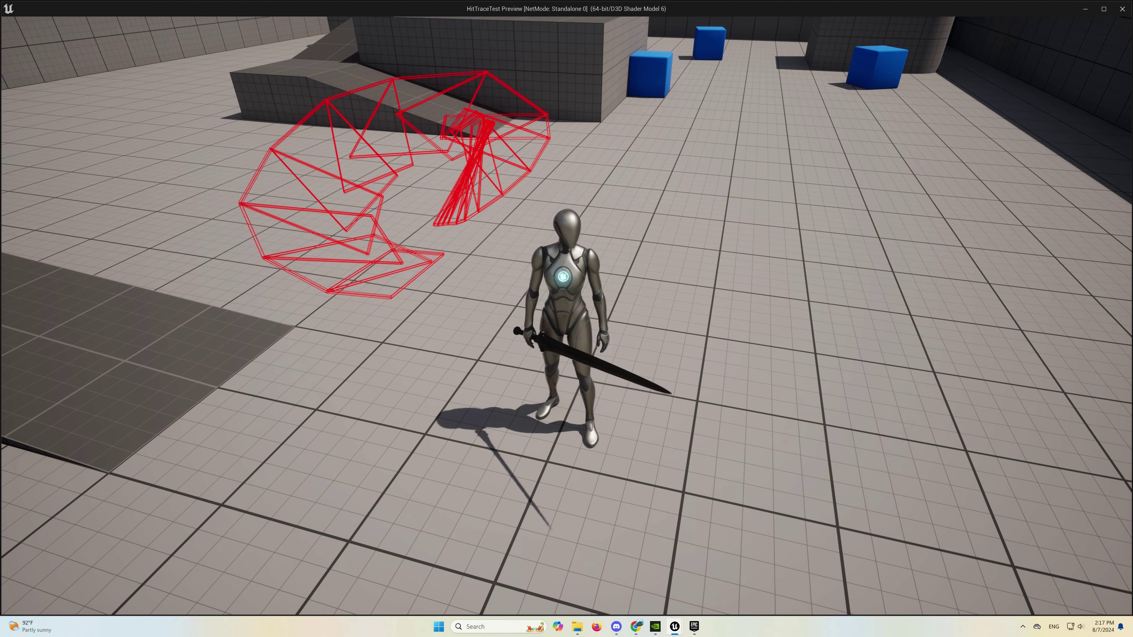
key("Escape")
left_click(157, 18)
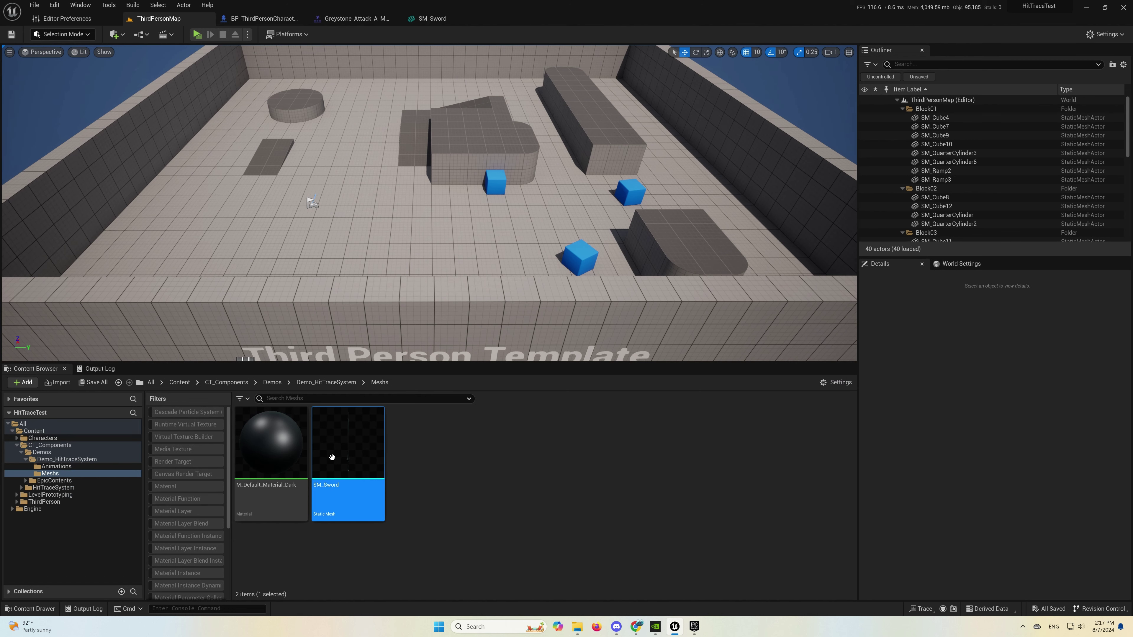
- Drop a second BP_ThirdPersonCharacter from ThirdPerson/Blueprints into the level, test-play, then reopen the character graph
left_click(44, 501)
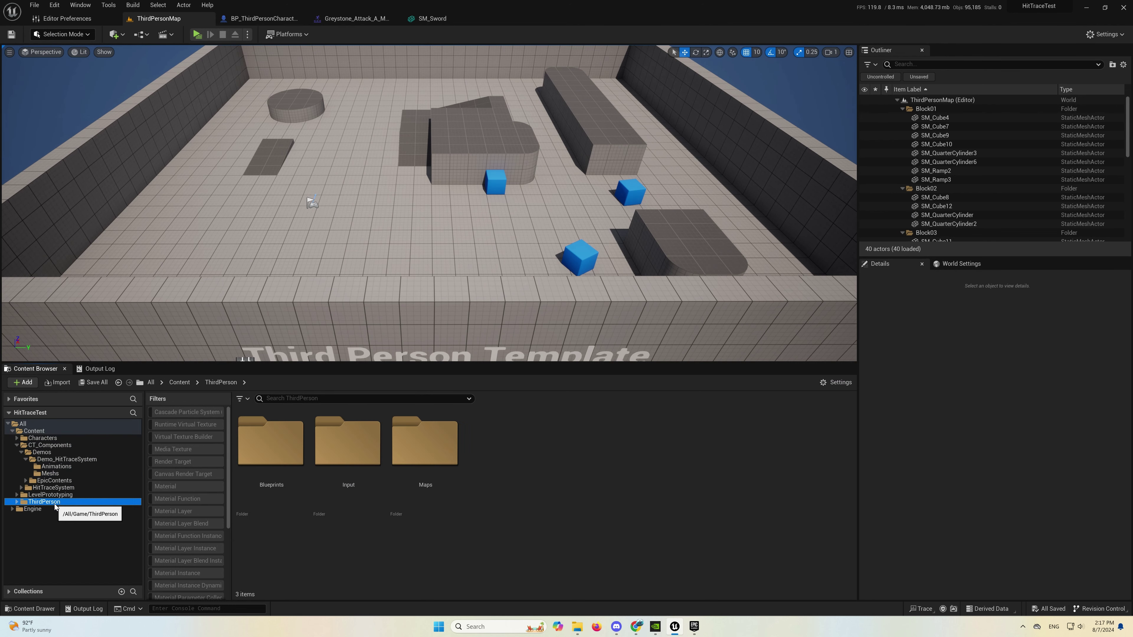
double_click(277, 460)
left_click(275, 459)
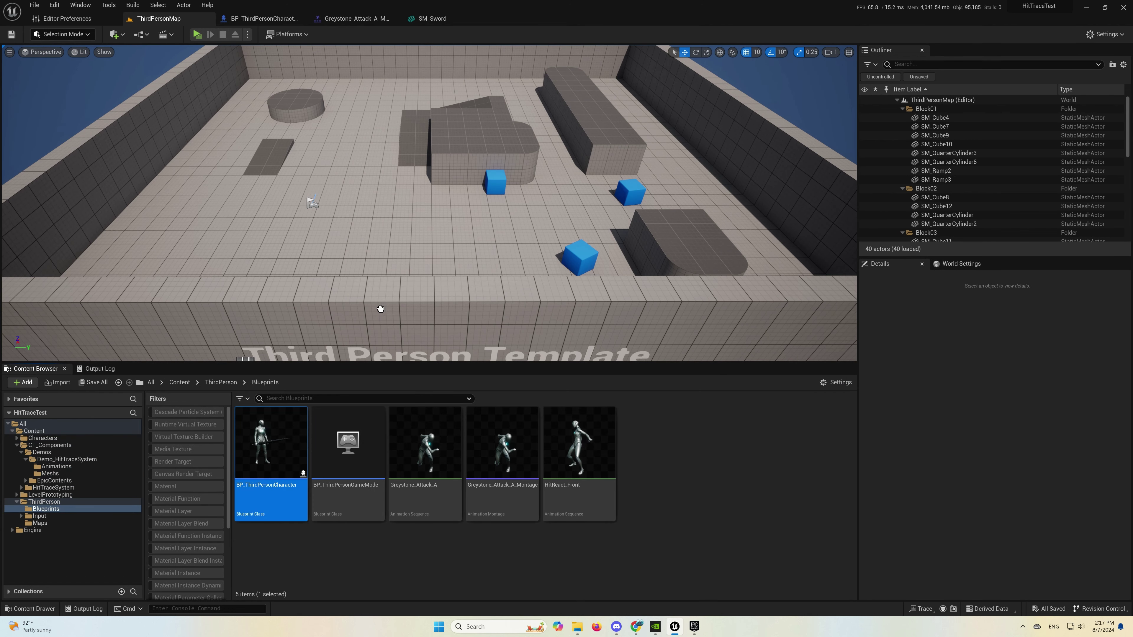
left_click_drag(354, 188, 356, 181)
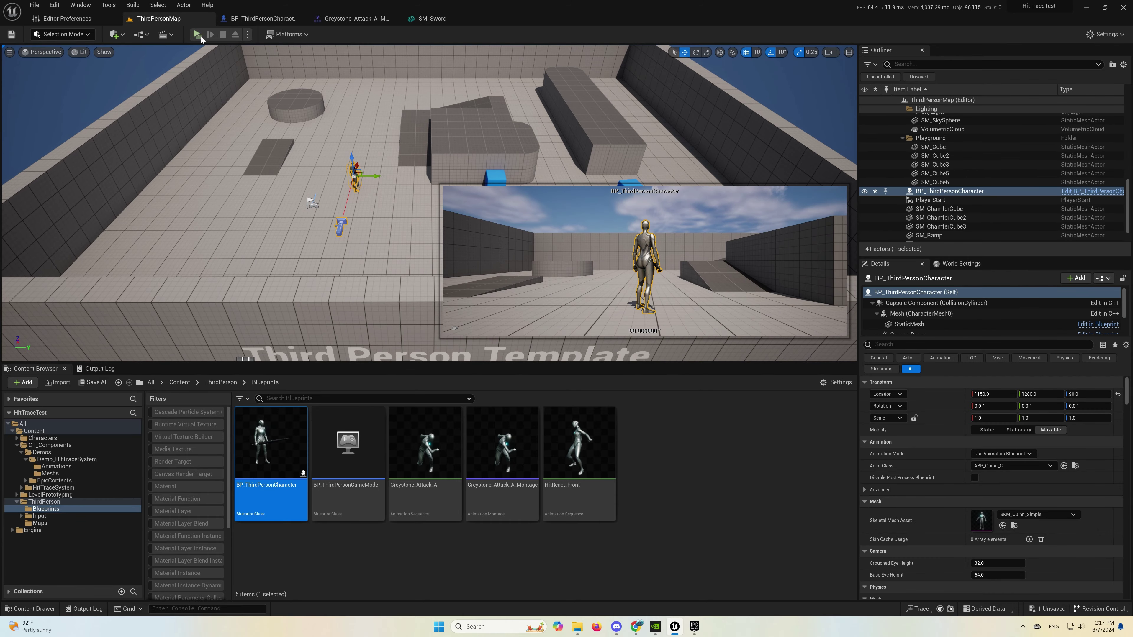
left_click(198, 35)
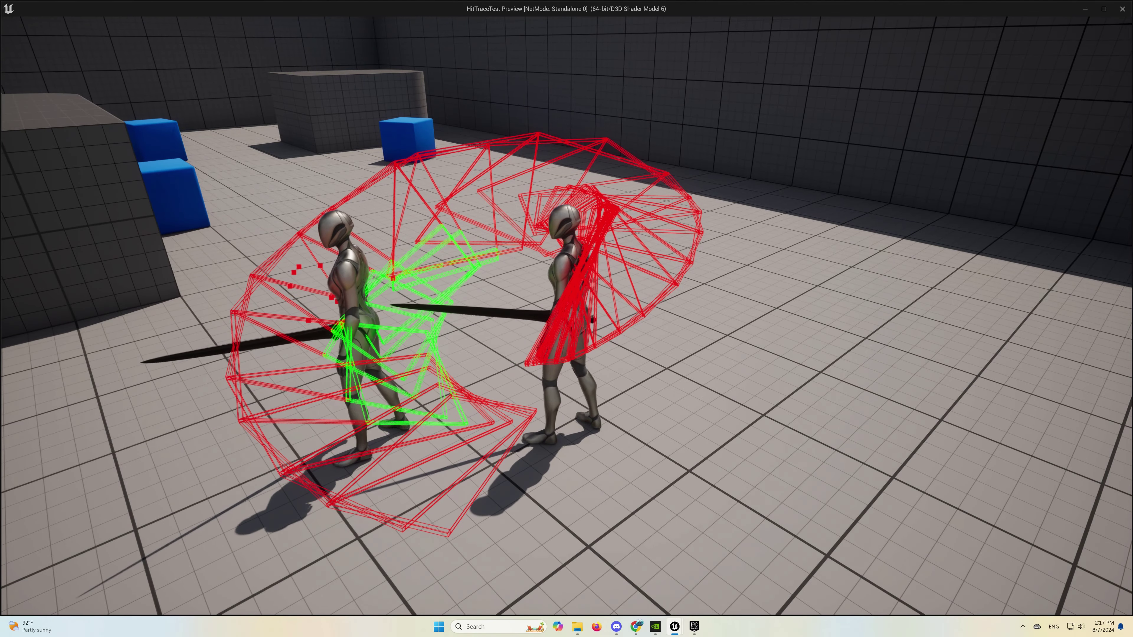
key("Escape")
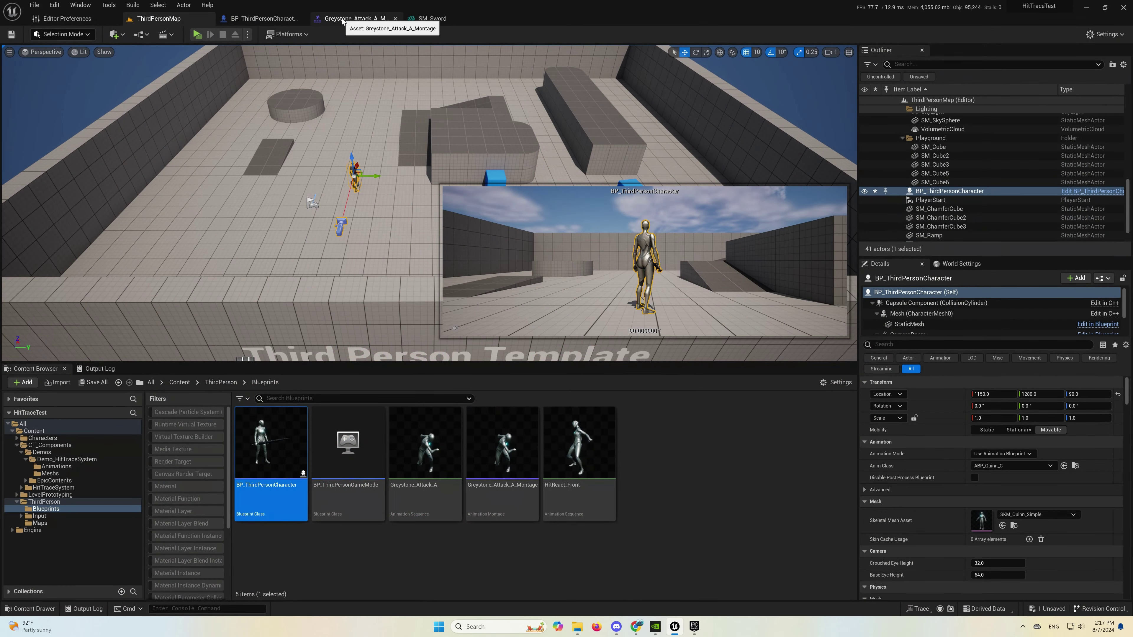
left_click(263, 18)
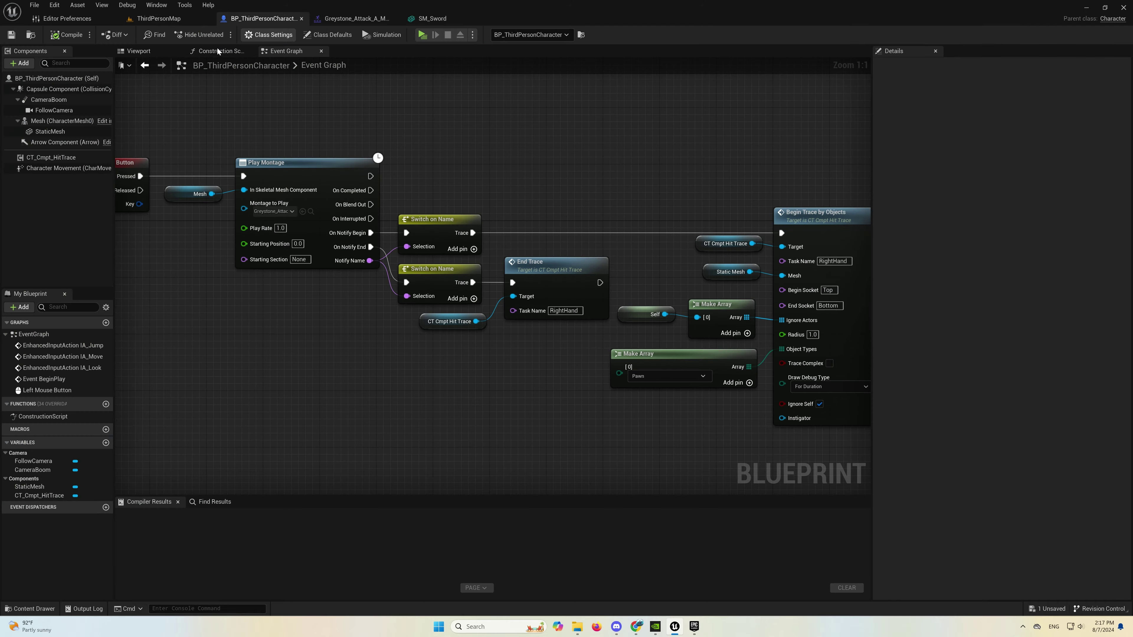
- Add an Event on Hit Actor for the CT_Cmpt_HitTrace component
left_click(46, 158)
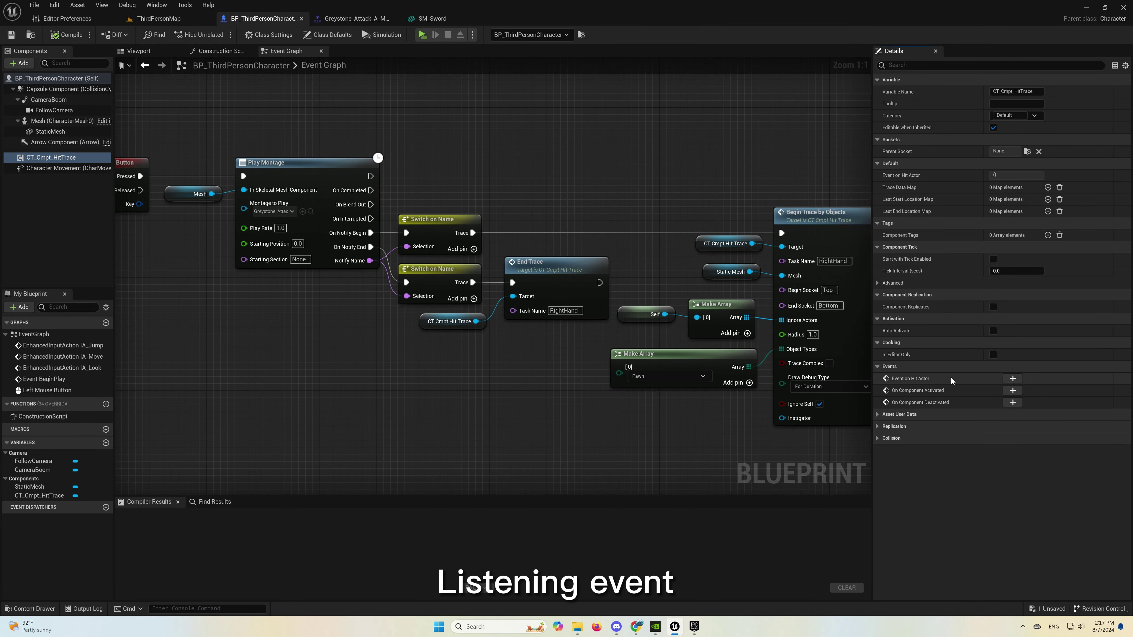
left_click(1011, 379)
right_click_drag(660, 184, 551, 337)
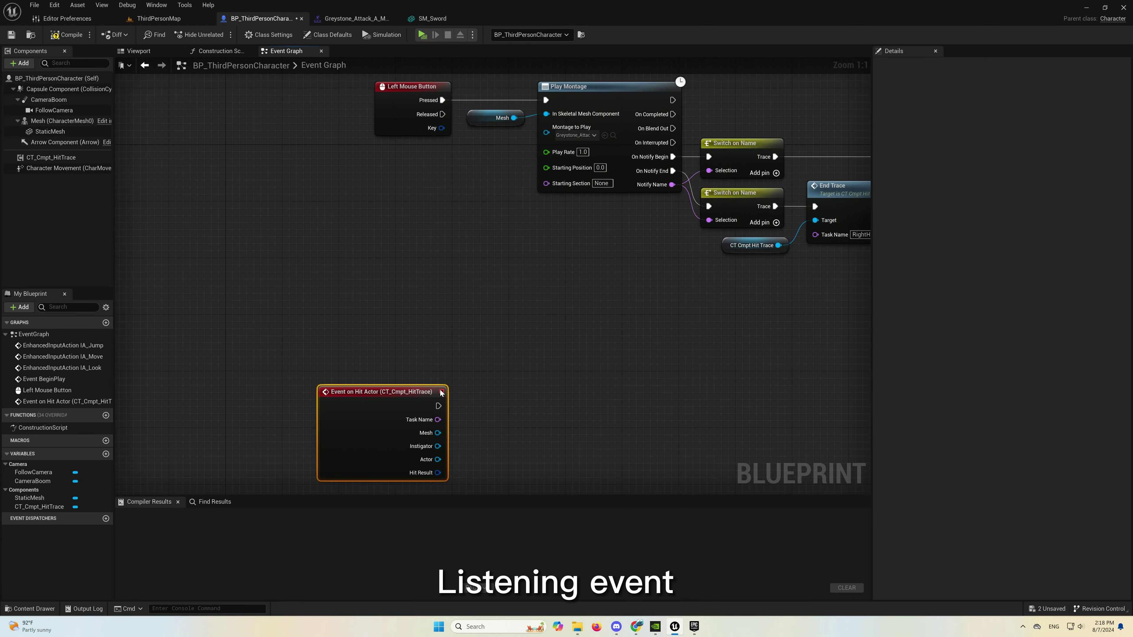
mouse_move(356, 398)
left_mouse_down()
mouse_move(436, 317)
mouse_move(415, 317)
left_mouse_up()
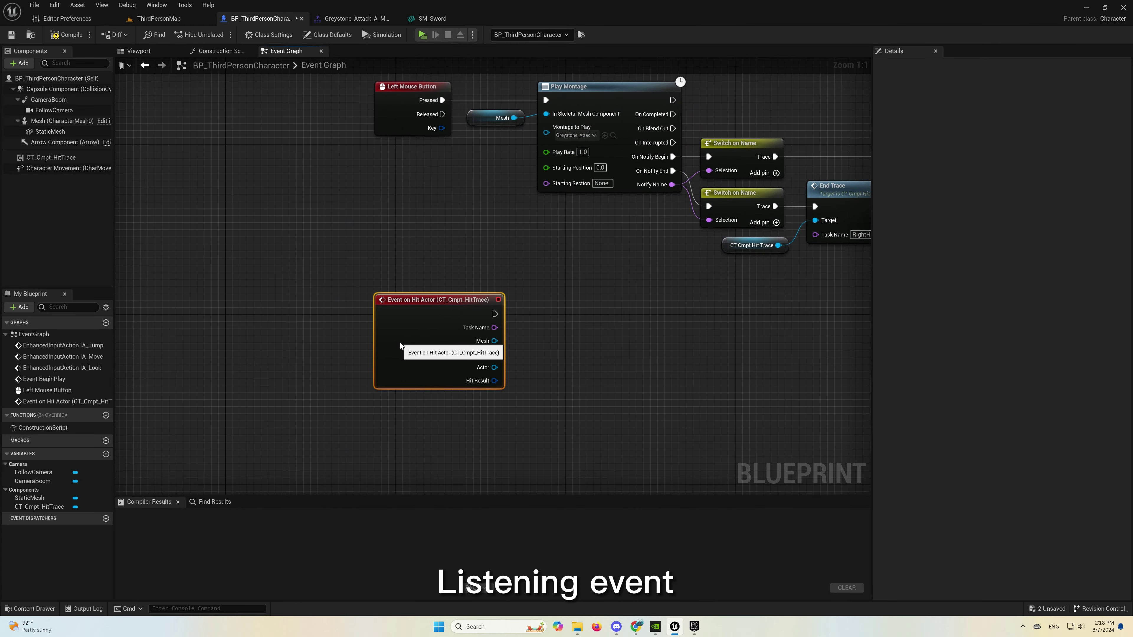
left_click(559, 305)
right_click_drag(487, 340, 473, 365)
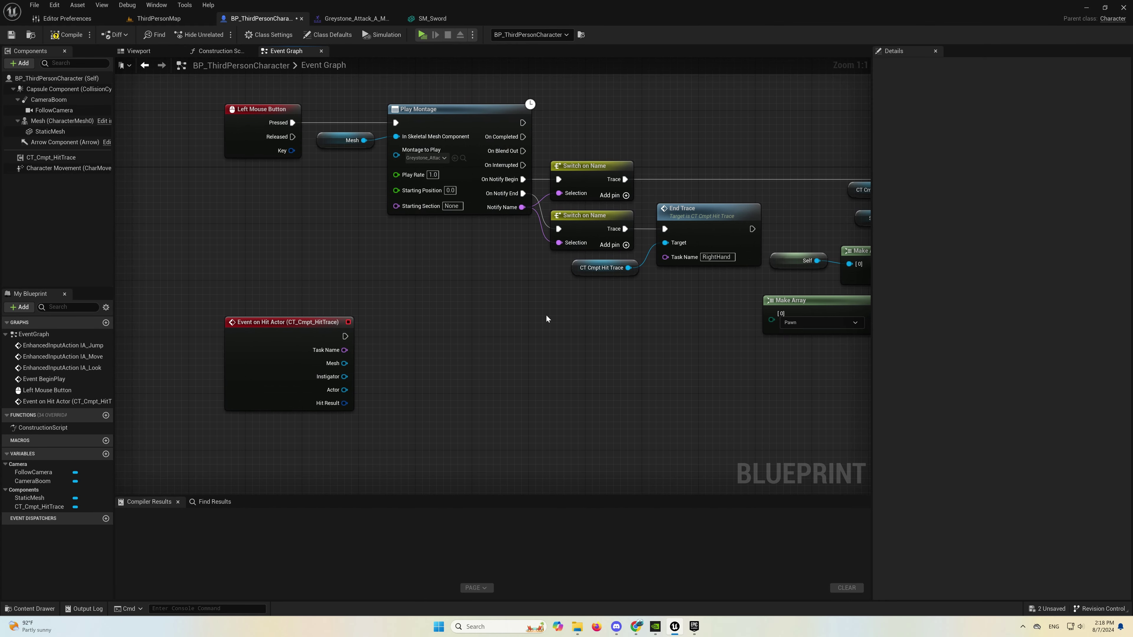
- Have it call Apply Damage on the hit Actor with Base Damage 1.0
right_click(438, 355)
type("apply dama")
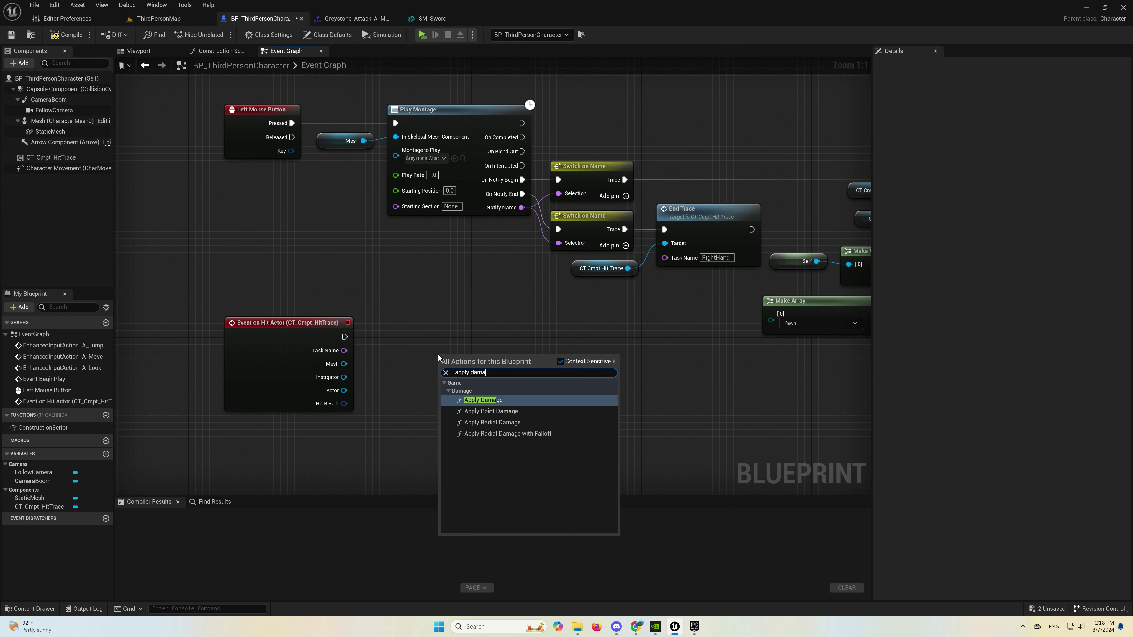
key("Return")
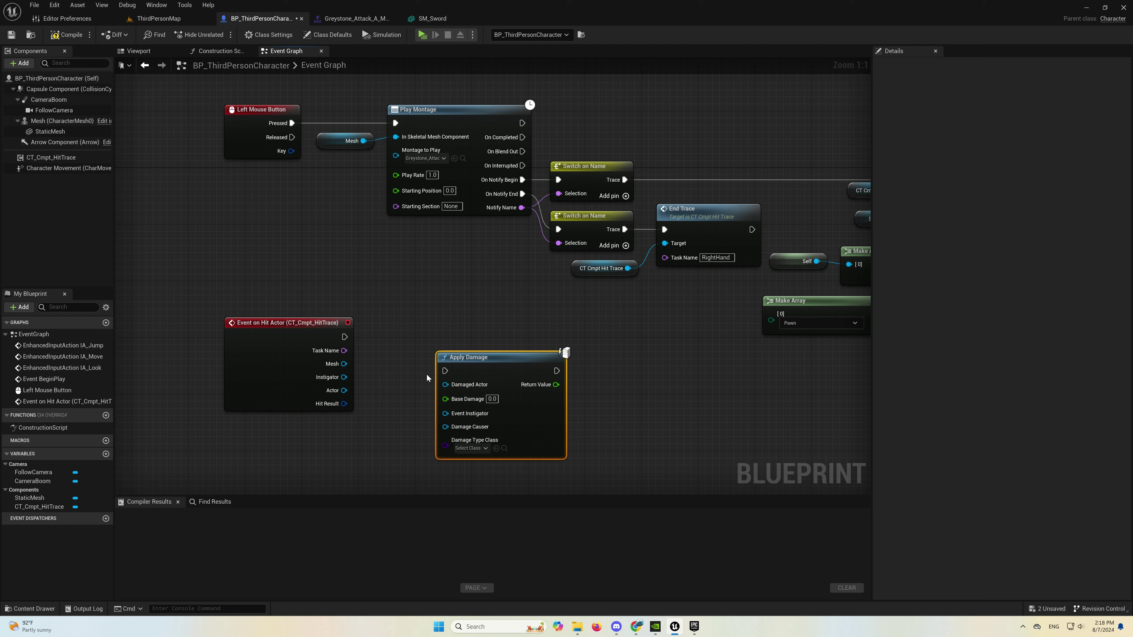
mouse_move(344, 391)
left_mouse_down()
mouse_move(466, 386)
mouse_move(446, 329)
left_mouse_up()
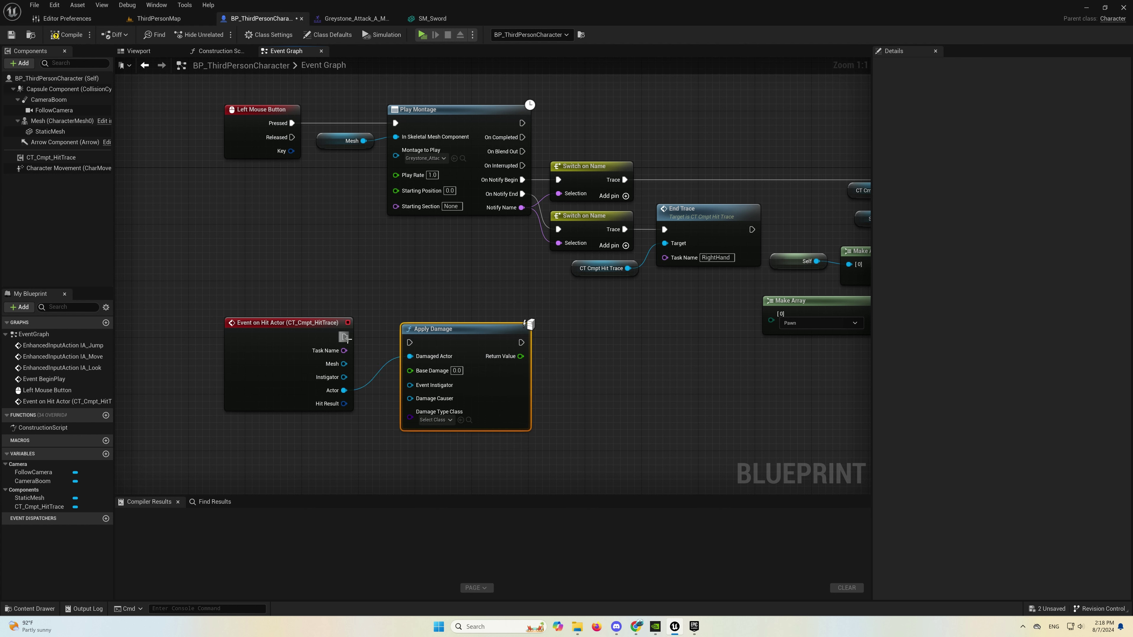
left_click_drag(345, 337, 410, 343)
double_click(457, 364)
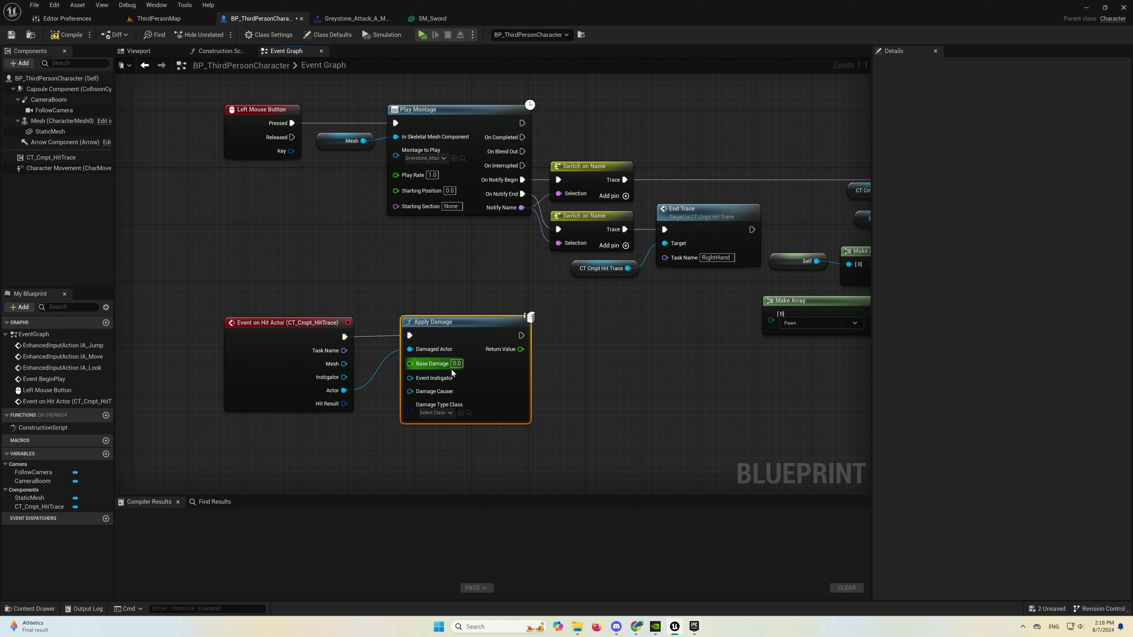
type("1")
key("Return")
right_click_drag(590, 384, 672, 257)
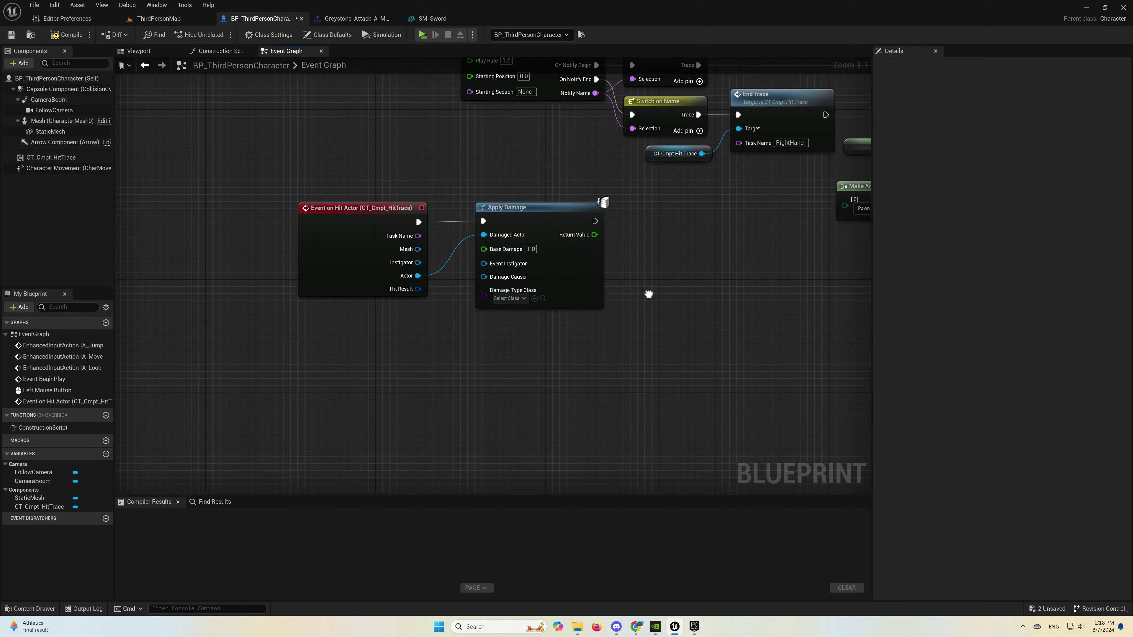
- Add an Event AnyDamage node to the character graph
right_click(362, 367)
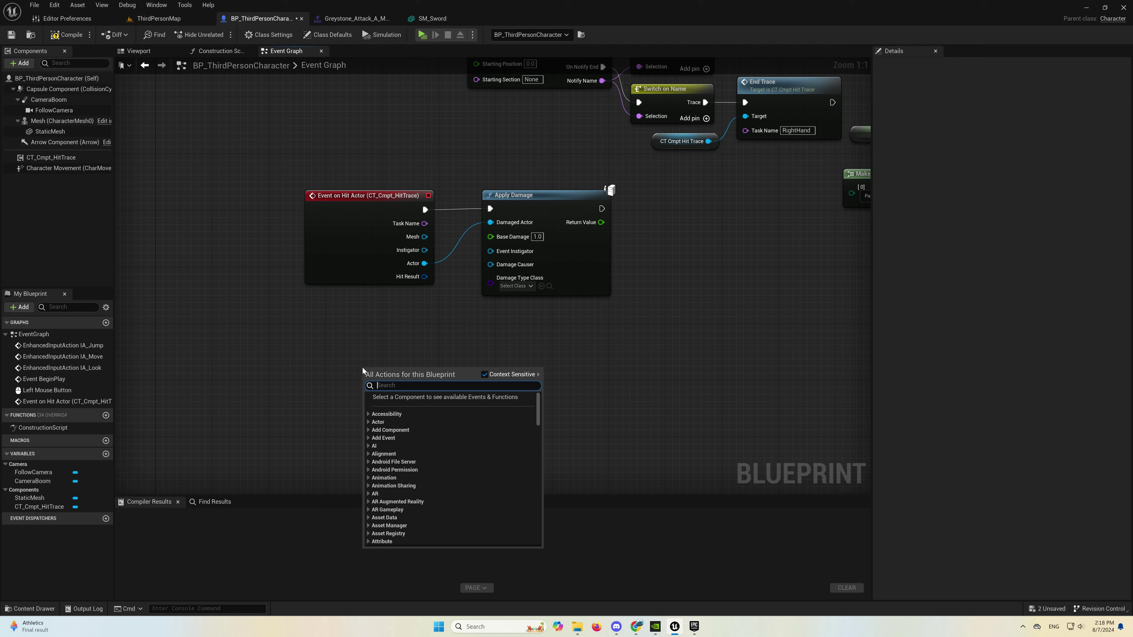
type("any damage")
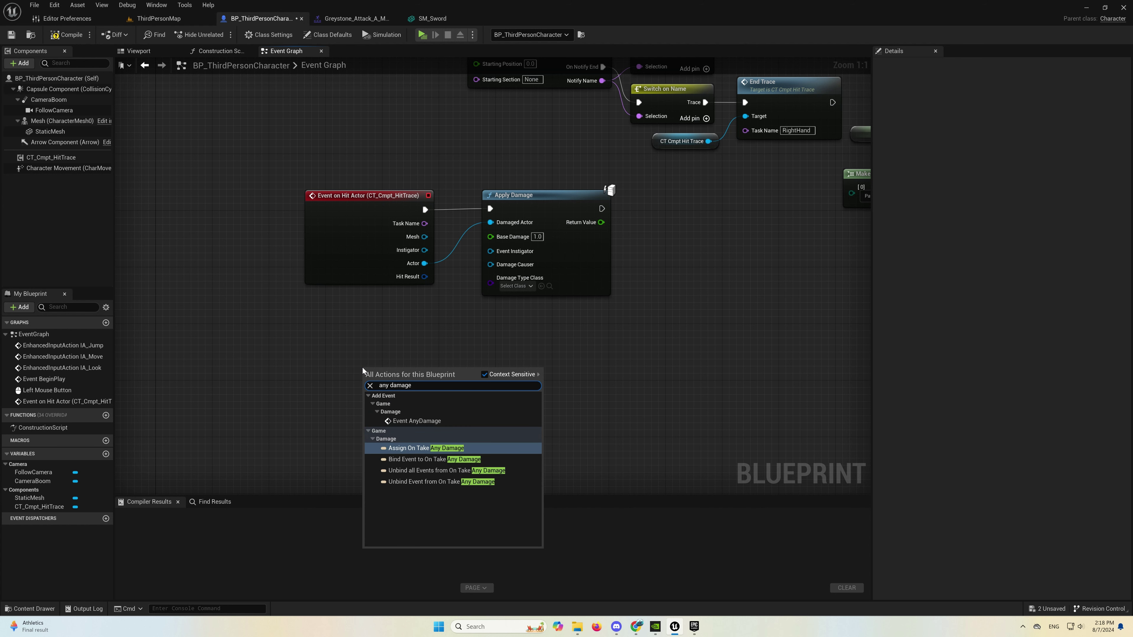
left_click(401, 420)
left_click_drag(400, 382, 343, 382)
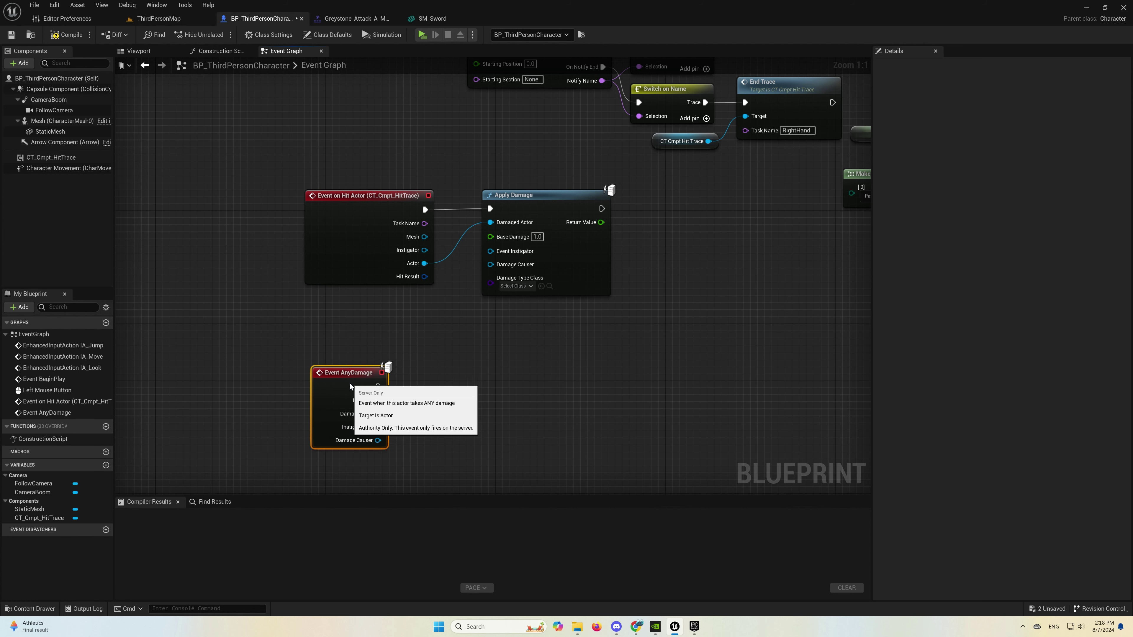
left_click(460, 385)
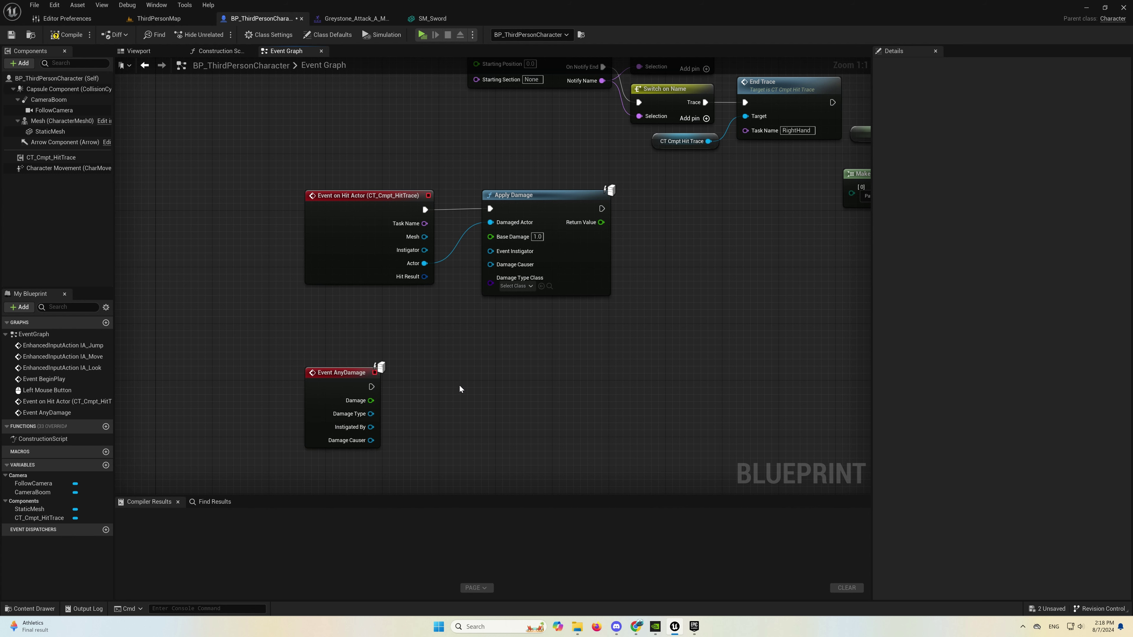
- Add a Play Montage node on the character's Mesh, then switch to ThirdPersonMap
right_click(460, 386)
type("lay montage")
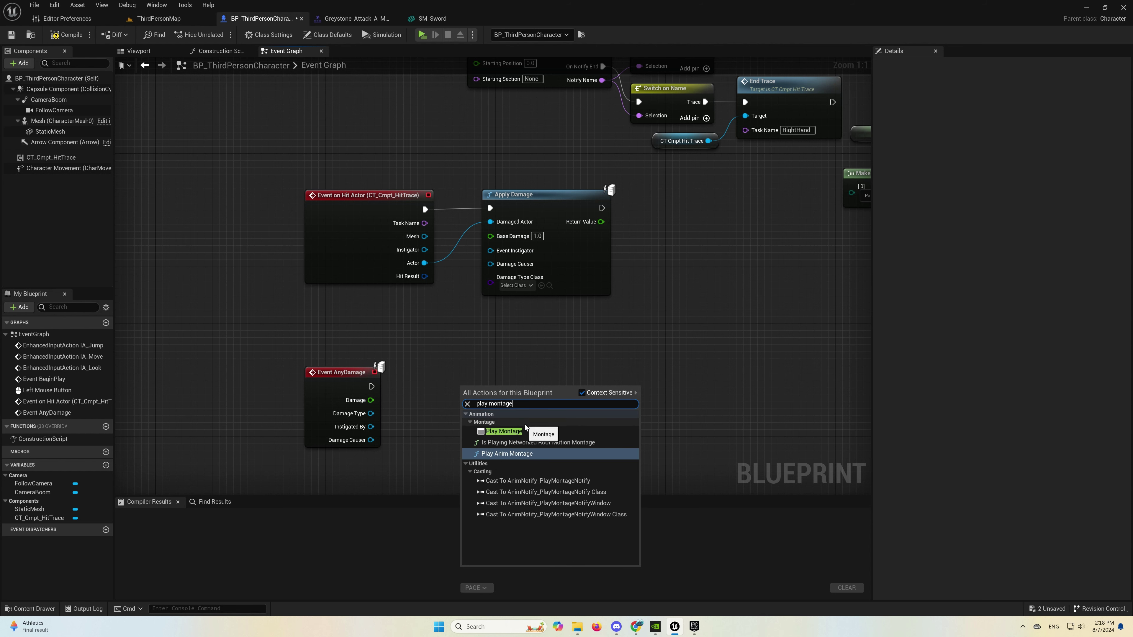
left_click(503, 431)
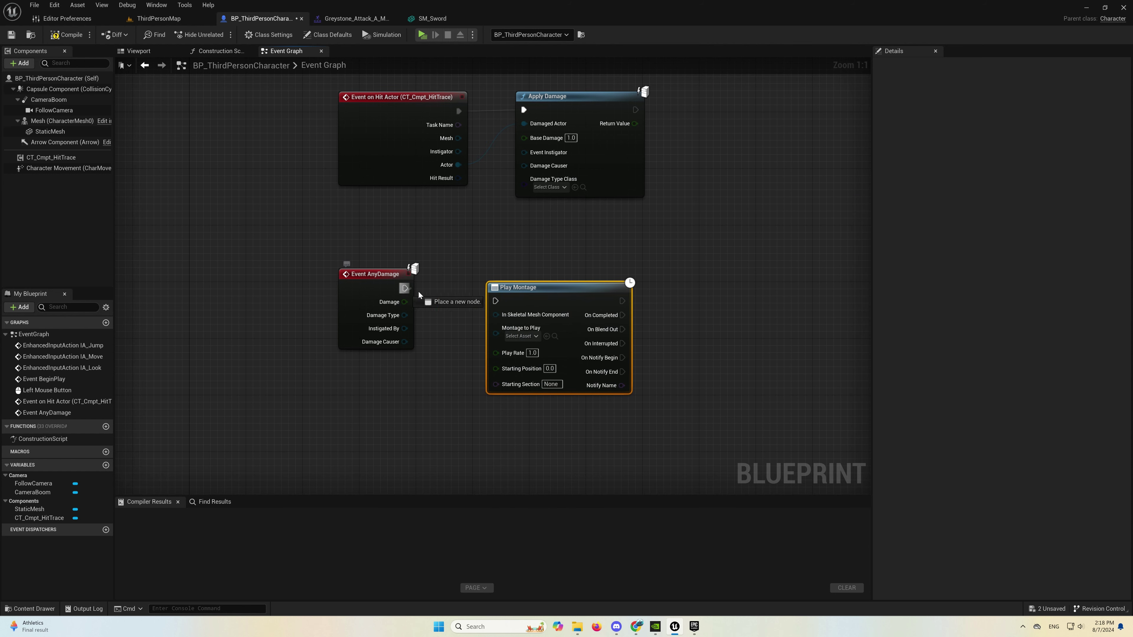
left_click_drag(550, 282, 568, 275)
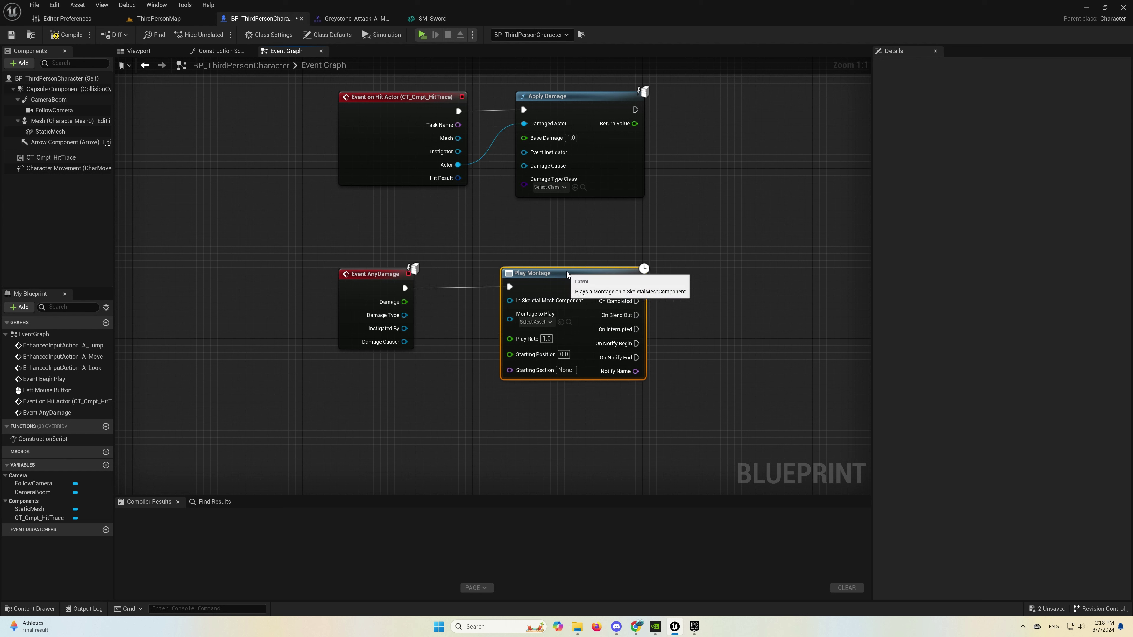
left_click_drag(58, 125, 450, 254)
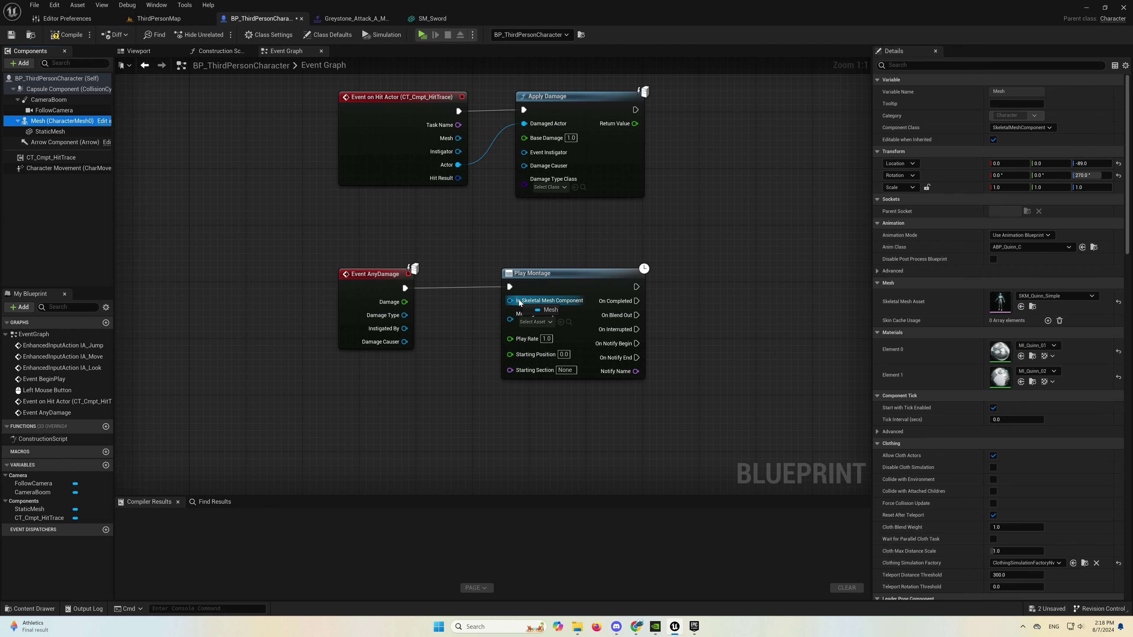
left_click_drag(519, 303, 519, 303)
left_click(331, 143)
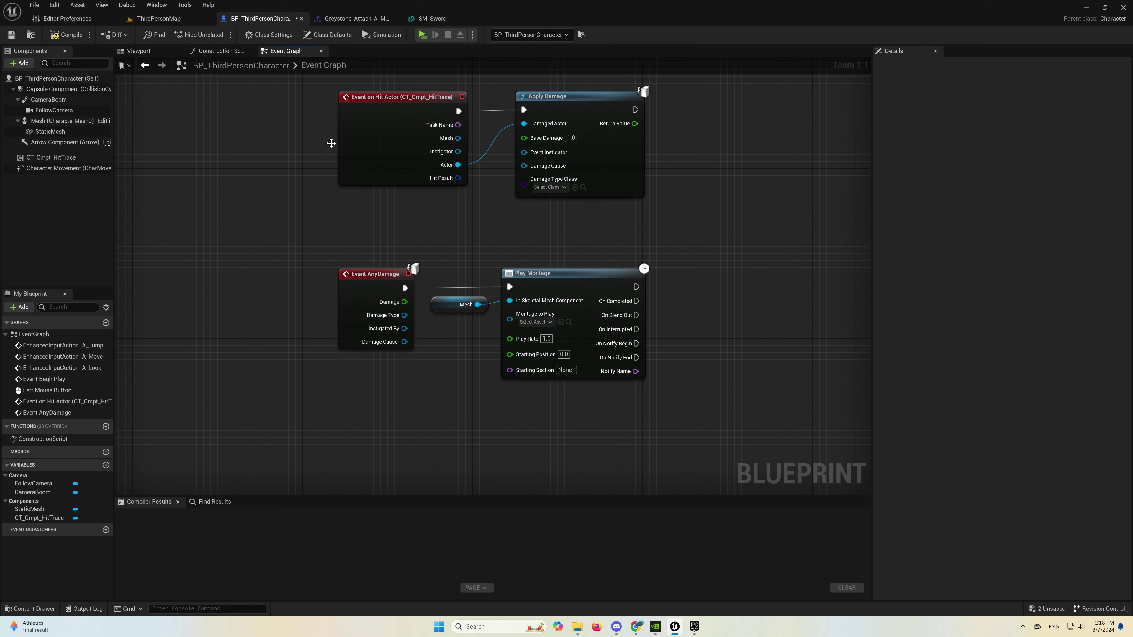
left_click(155, 20)
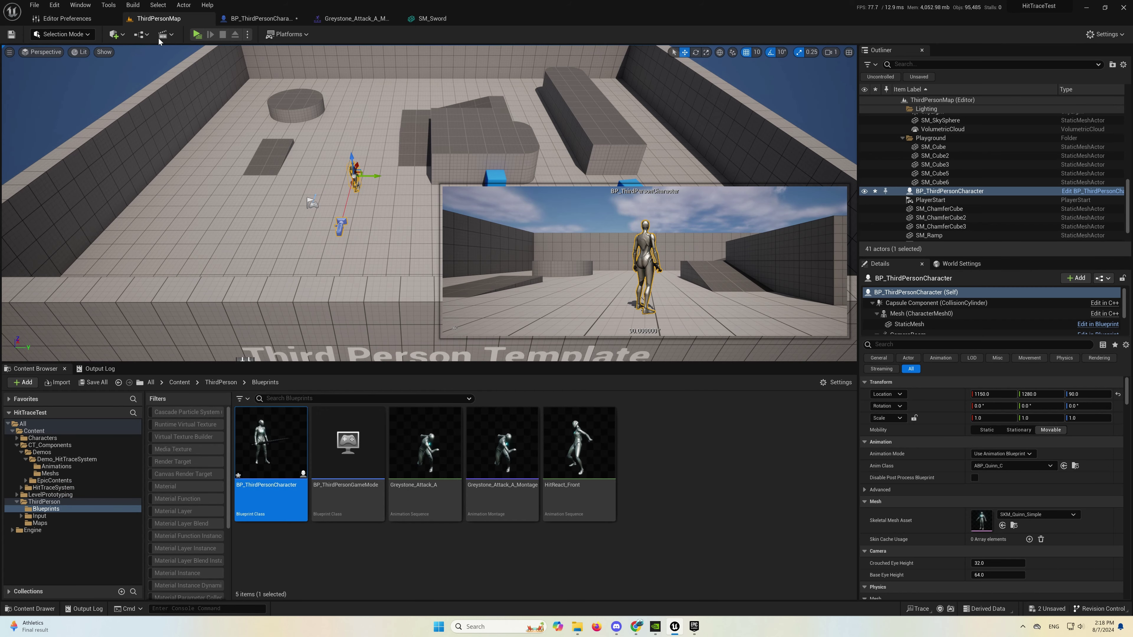
- Create an AnimMontage from the HitReact_Front animation, producing HitReact_Front_Montage
left_click(590, 449)
right_click(590, 449)
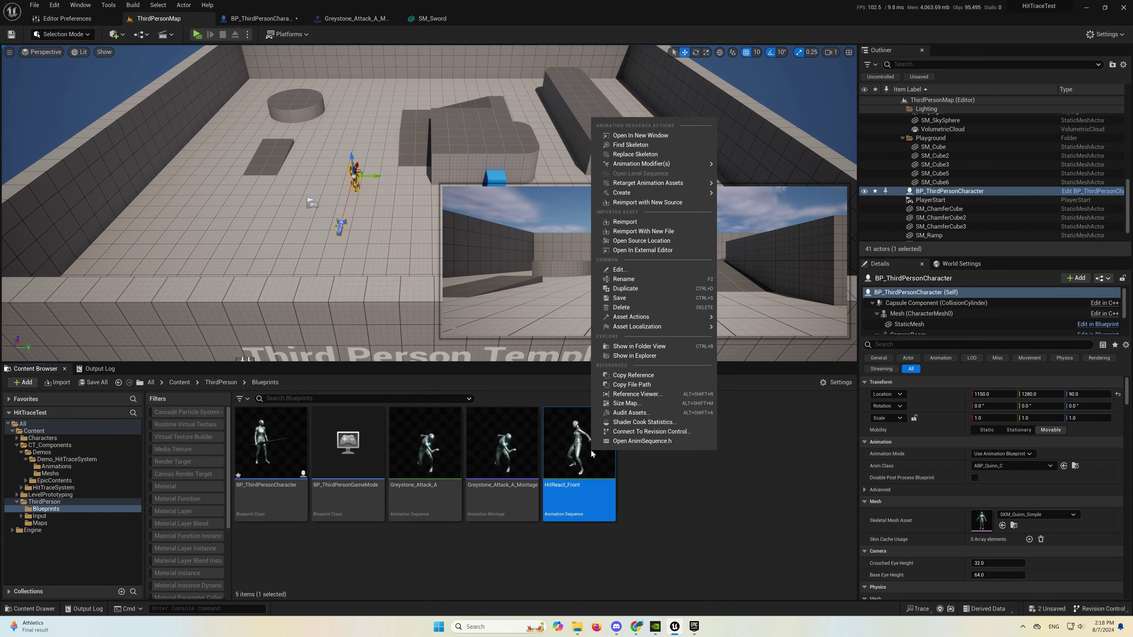
mouse_move(656, 194)
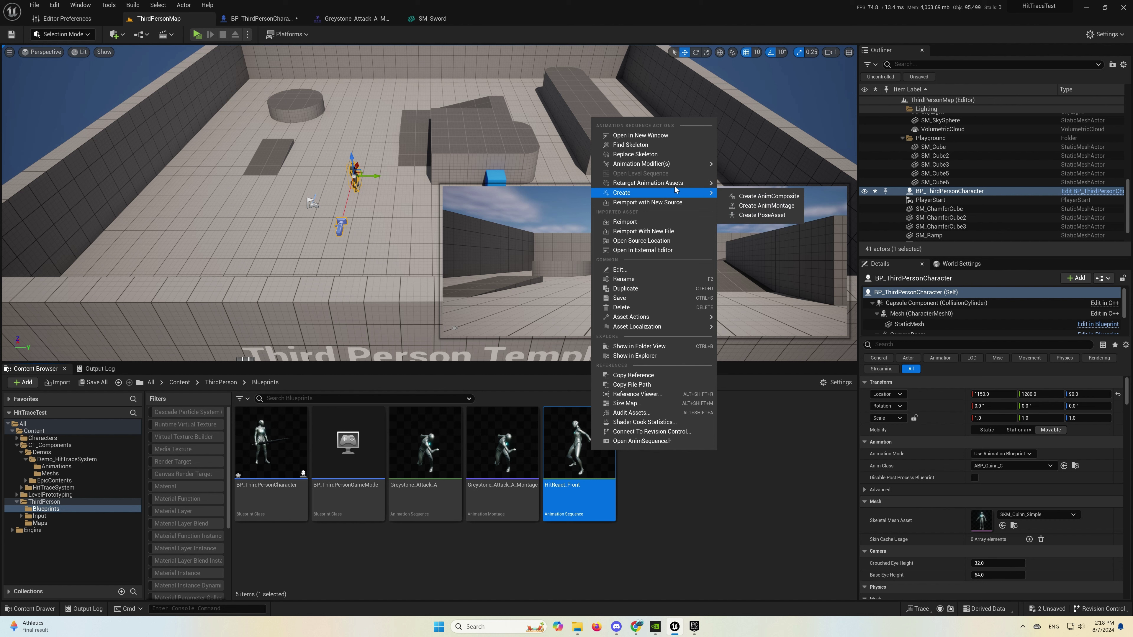
left_click(764, 205)
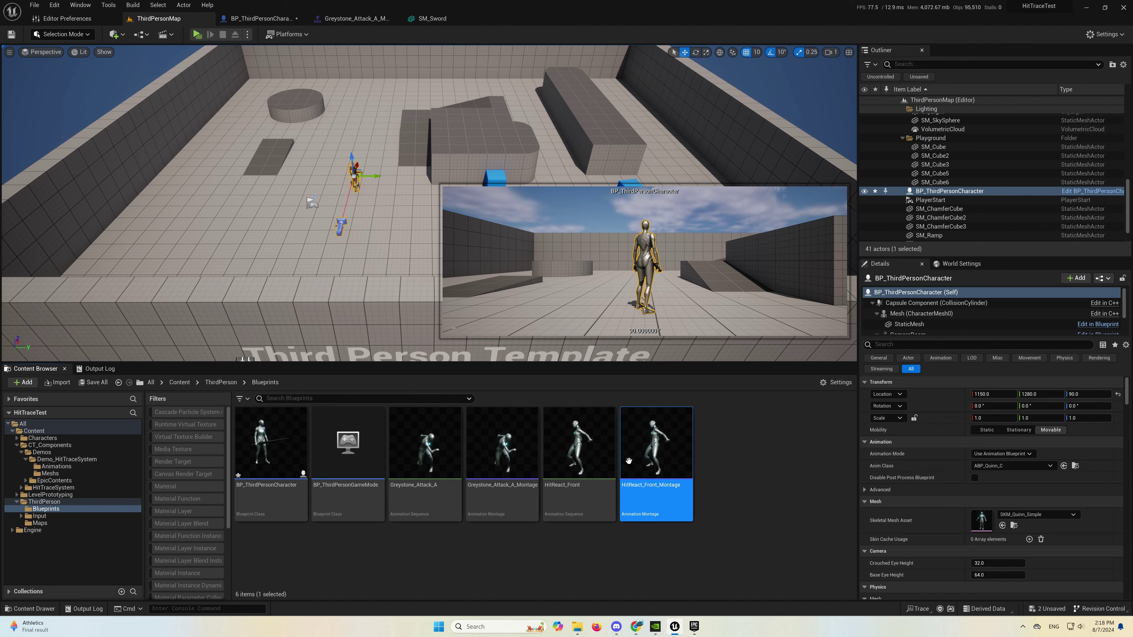
- In BP_ThirdPersonCharacter, set the AnyDamage Play Montage node's Montage to Play to HitReact_Front_Montage
double_click(277, 445)
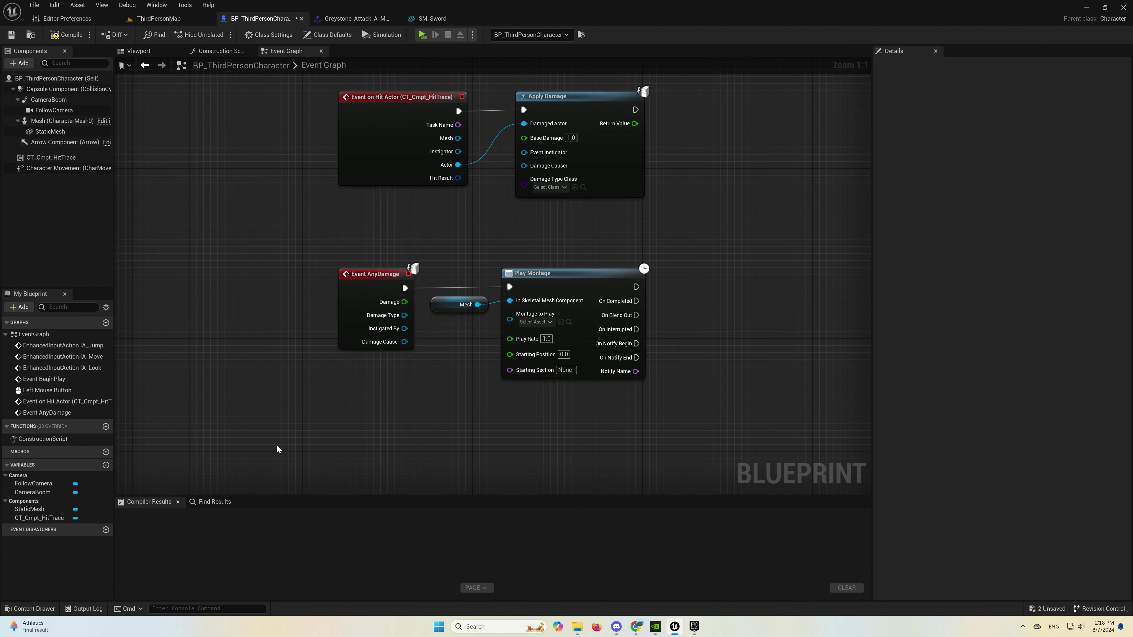
left_click(532, 322)
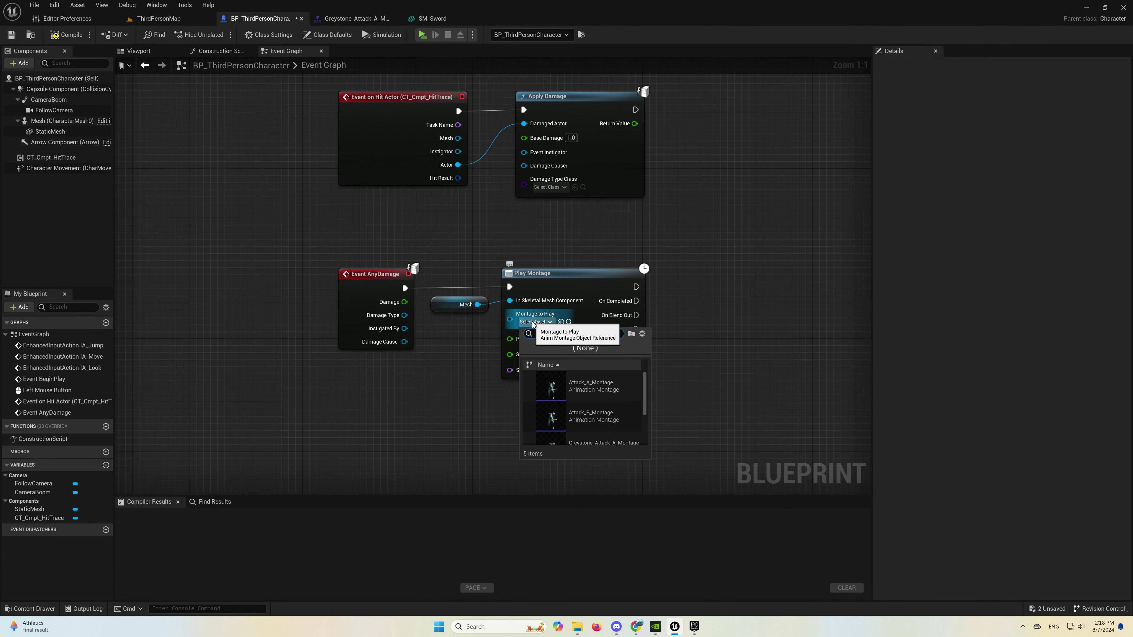
type("HitReact_Front_Montage")
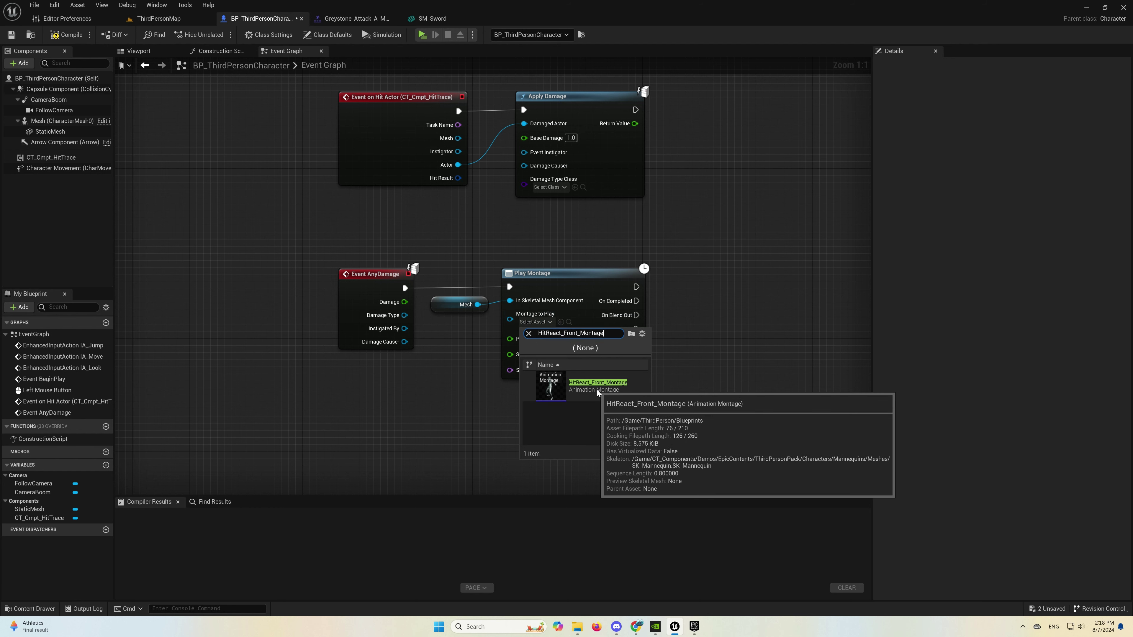
left_click(596, 390)
right_click_drag(526, 248, 494, 343)
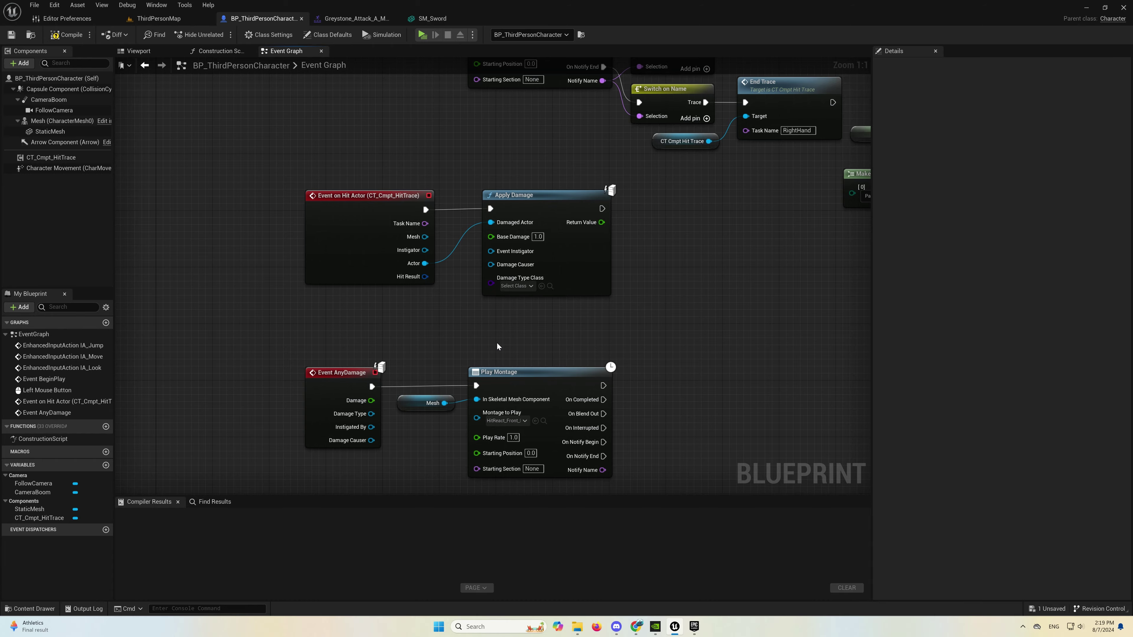
- Play-test the level with three sword swings at the other character, then return to the Begin Trace by Objects node
left_click(423, 35)
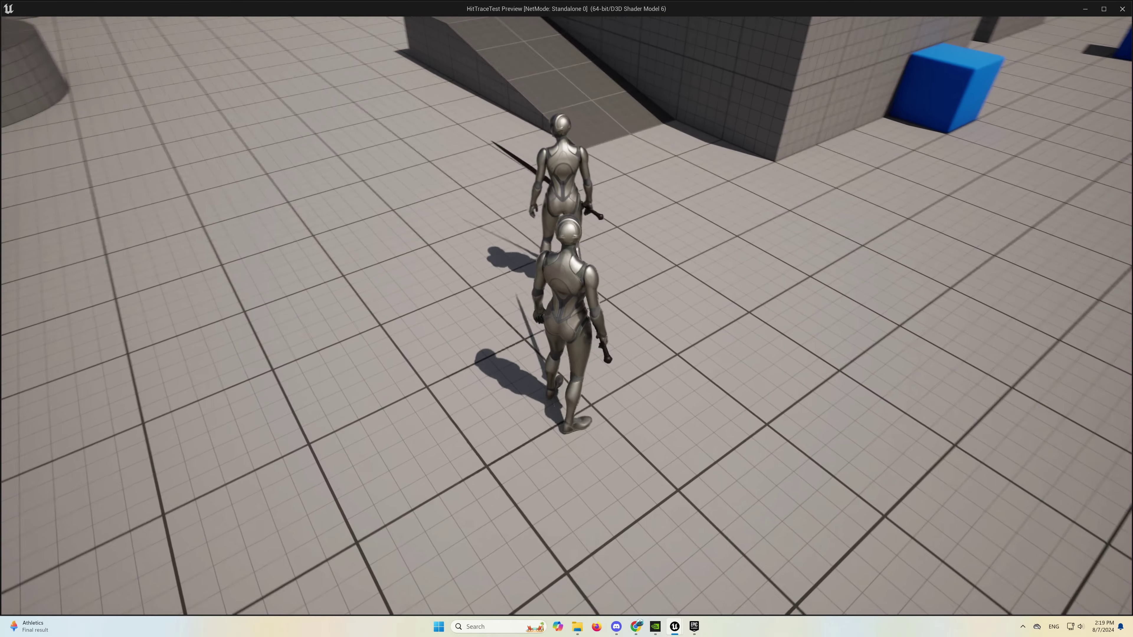
left_click(566, 316)
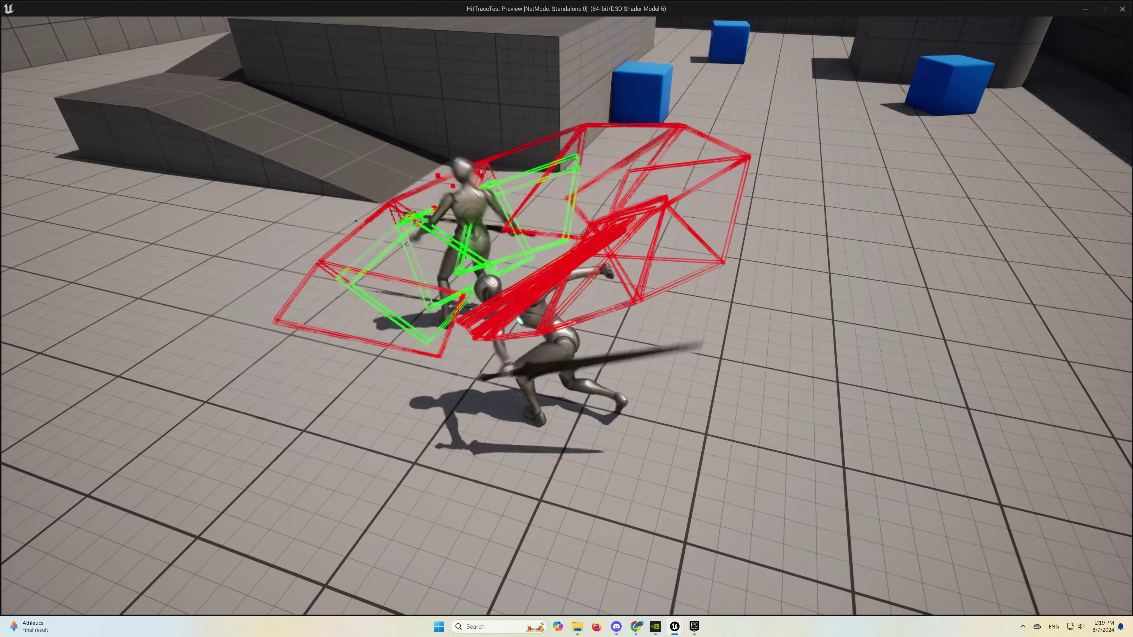
left_click(567, 316)
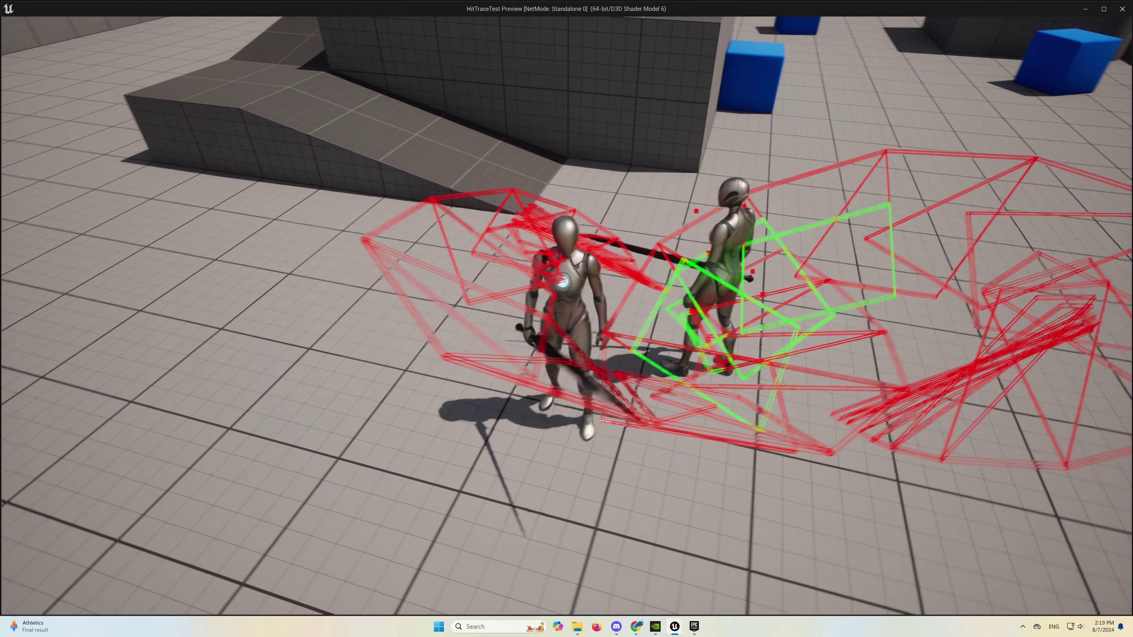
left_click(567, 319)
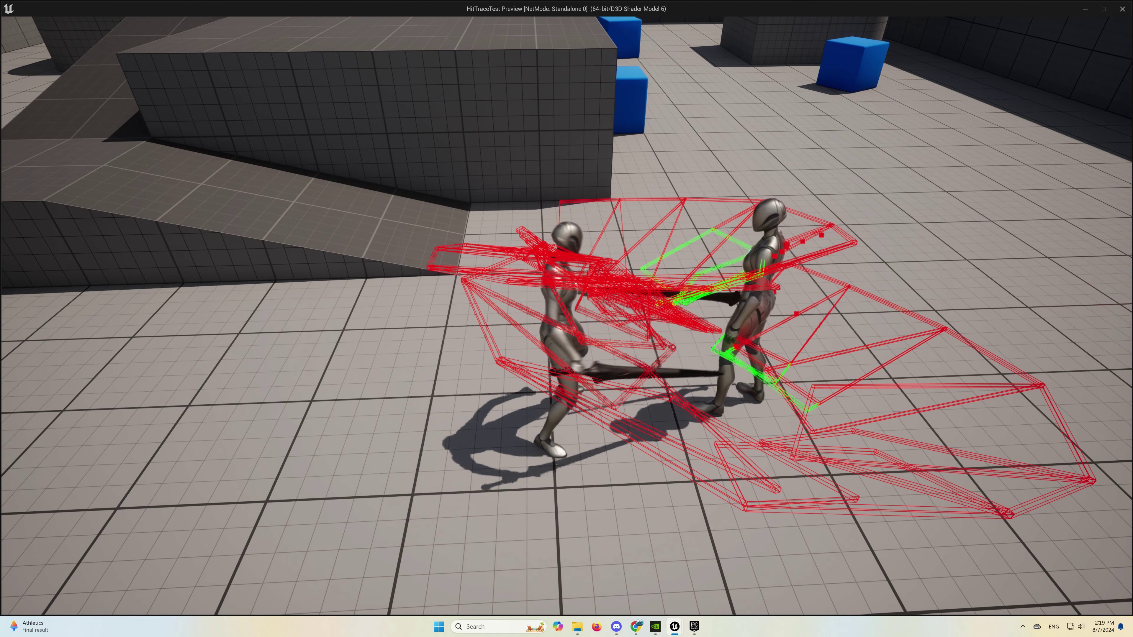
key("Escape")
mouse_move(795, 149)
right_mouse_down()
mouse_move(588, 350)
mouse_move(655, 368)
right_mouse_up()
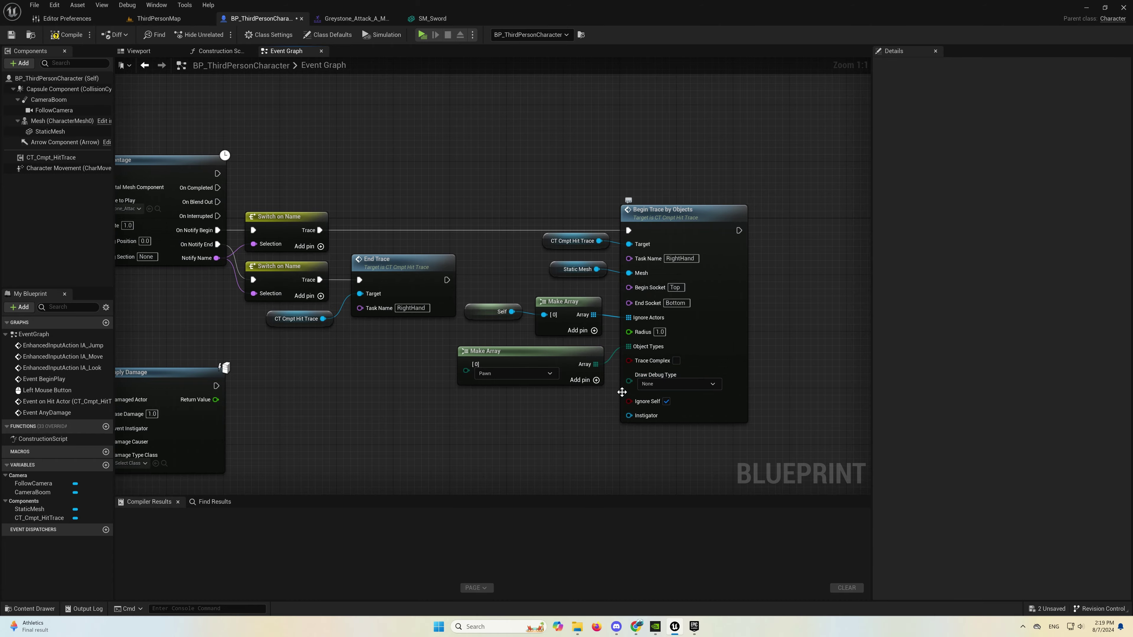
left_click(421, 36)
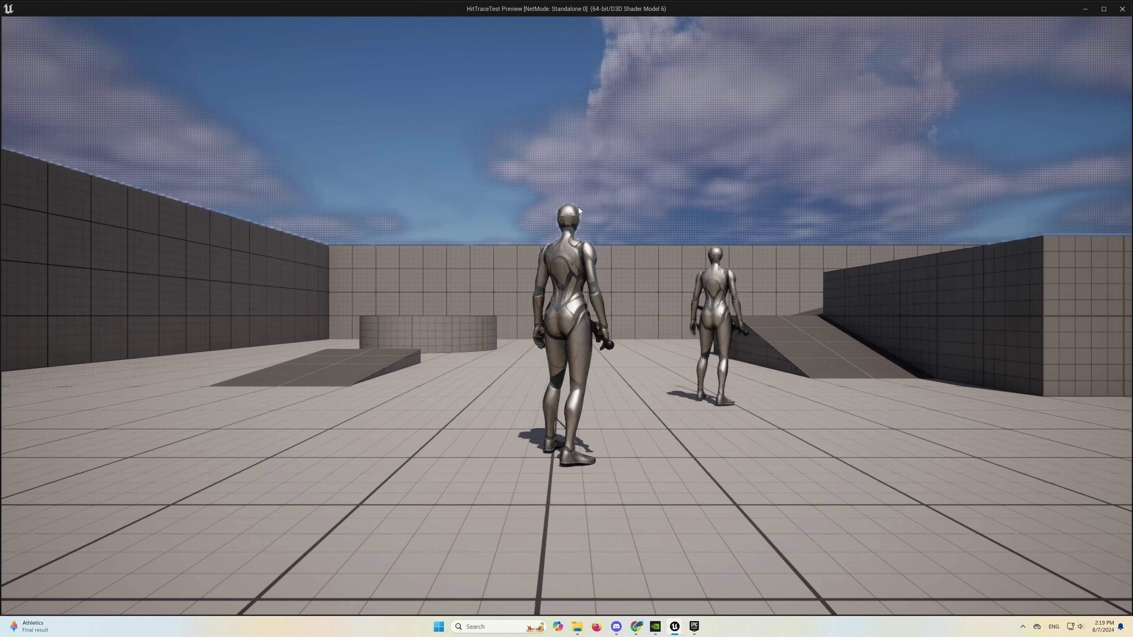
left_click(567, 318)
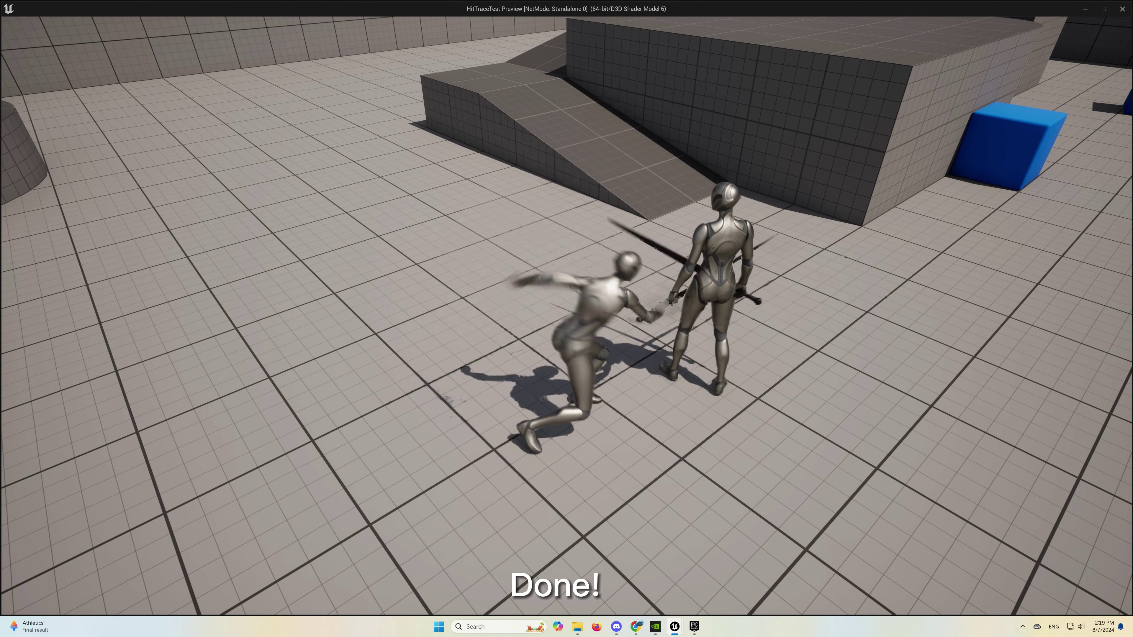
key("Escape")
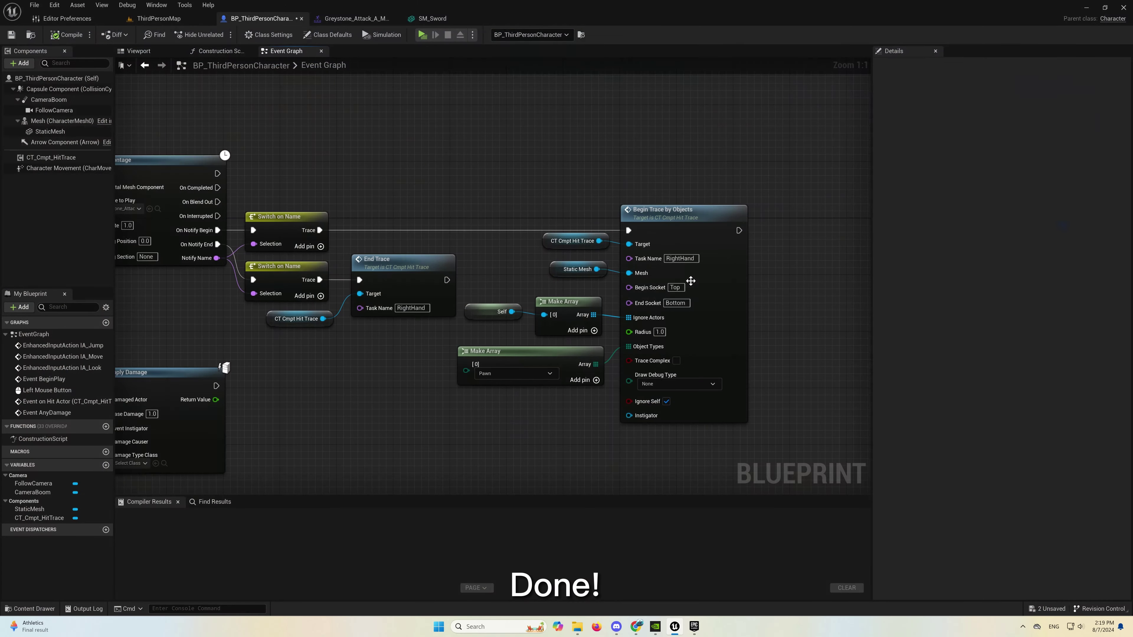
scroll(570, 365, "down", 3)
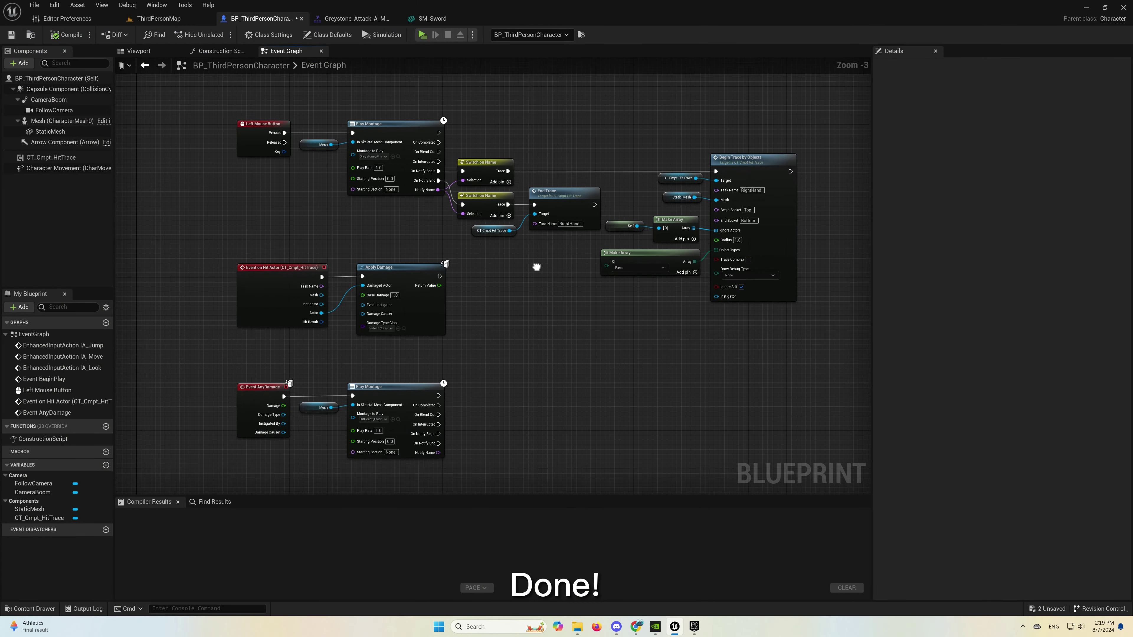
left_click_drag(207, 95, 835, 451)
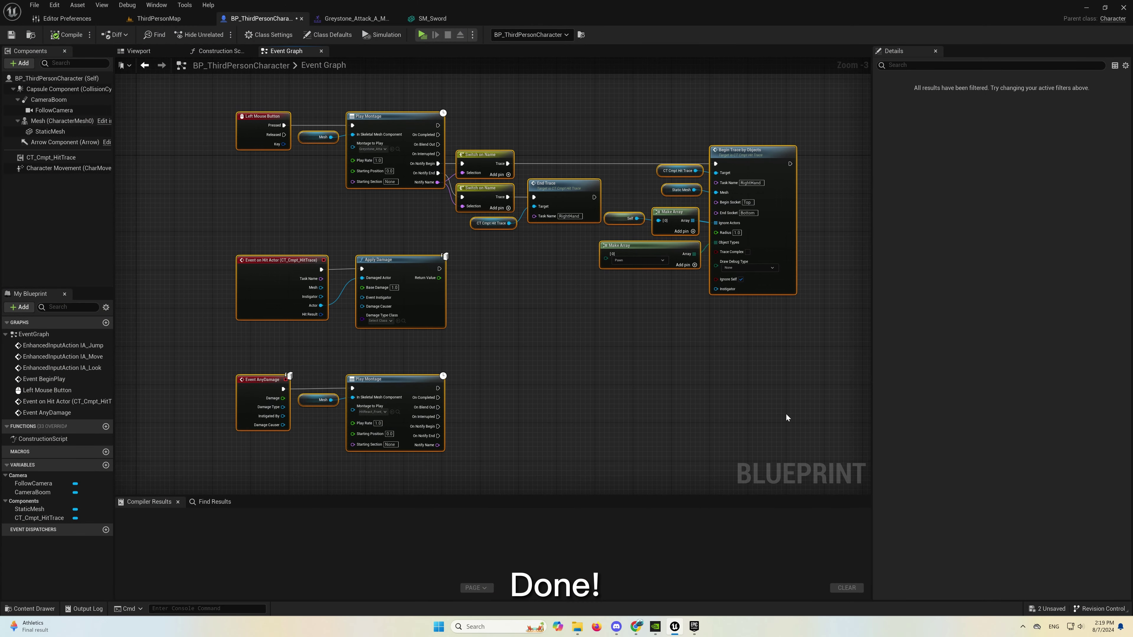